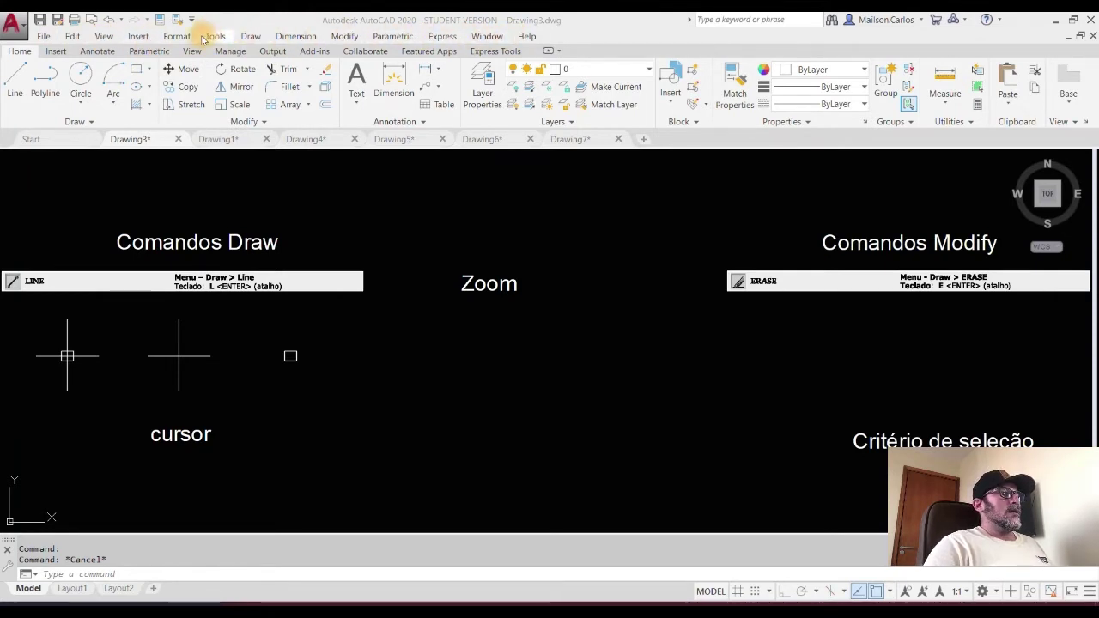
Step: Examine the available Draw and Modify commands, including Line and Erase
left_click(253, 39)
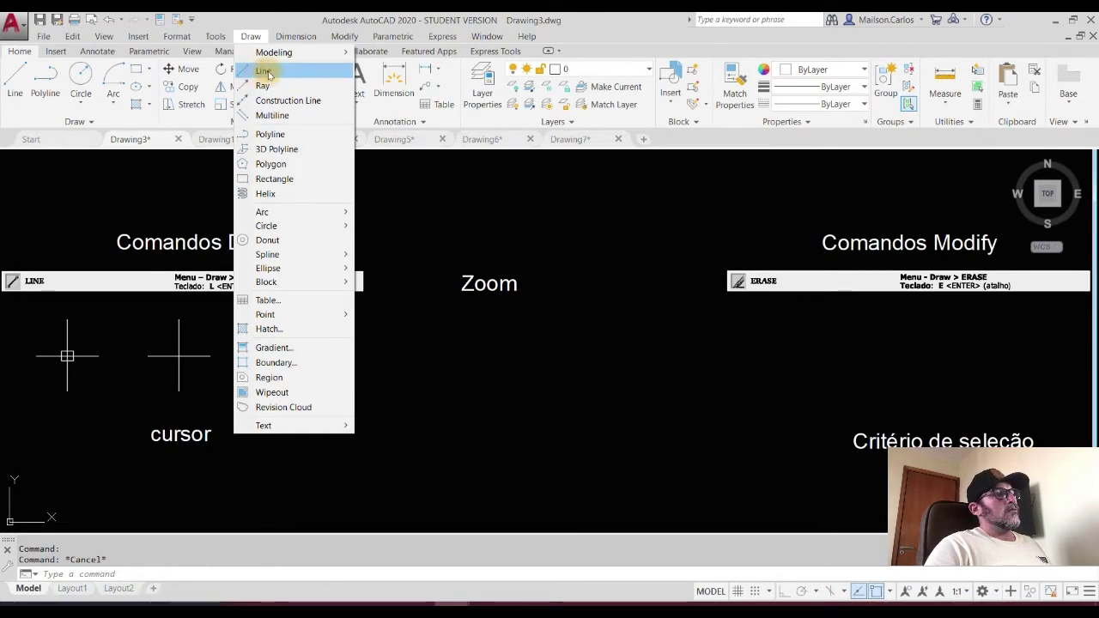
left_click(252, 37)
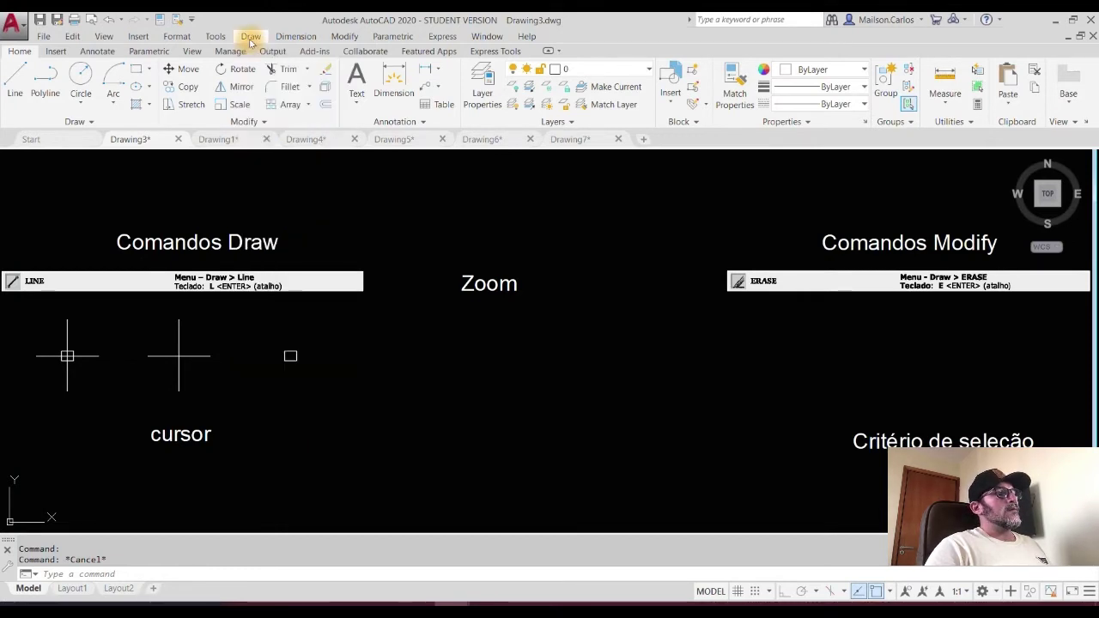
left_click(343, 36)
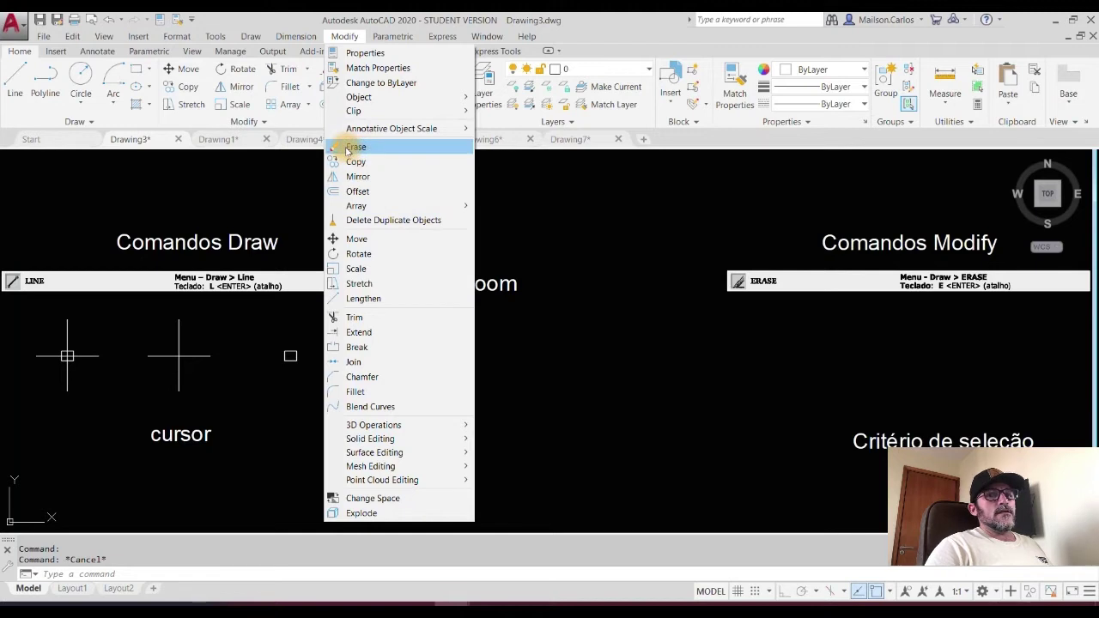
left_click(343, 36)
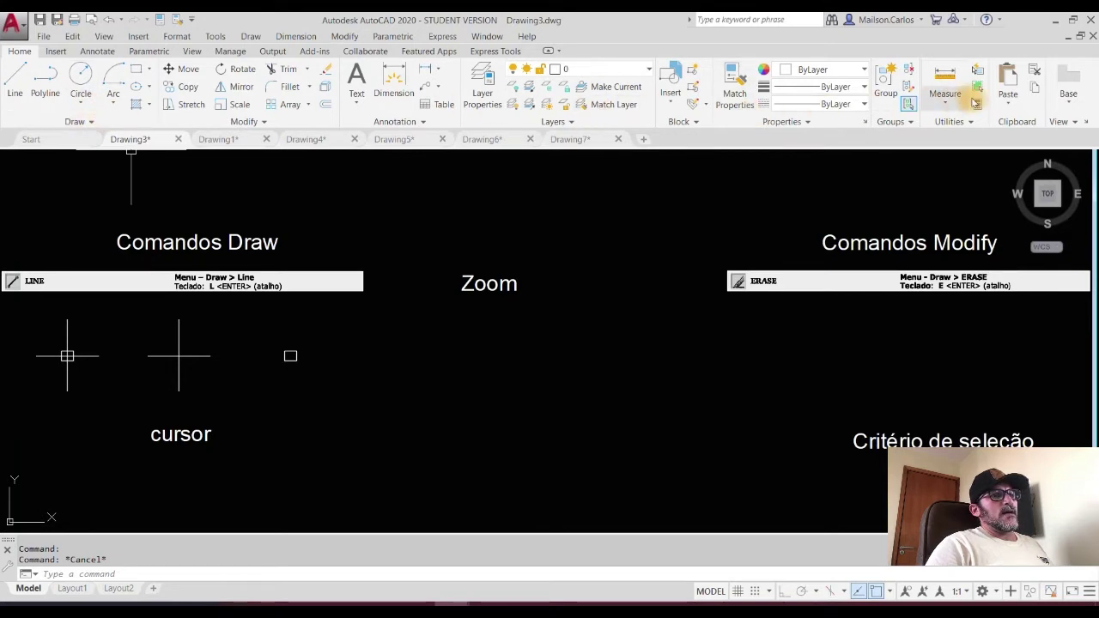
left_click(78, 124)
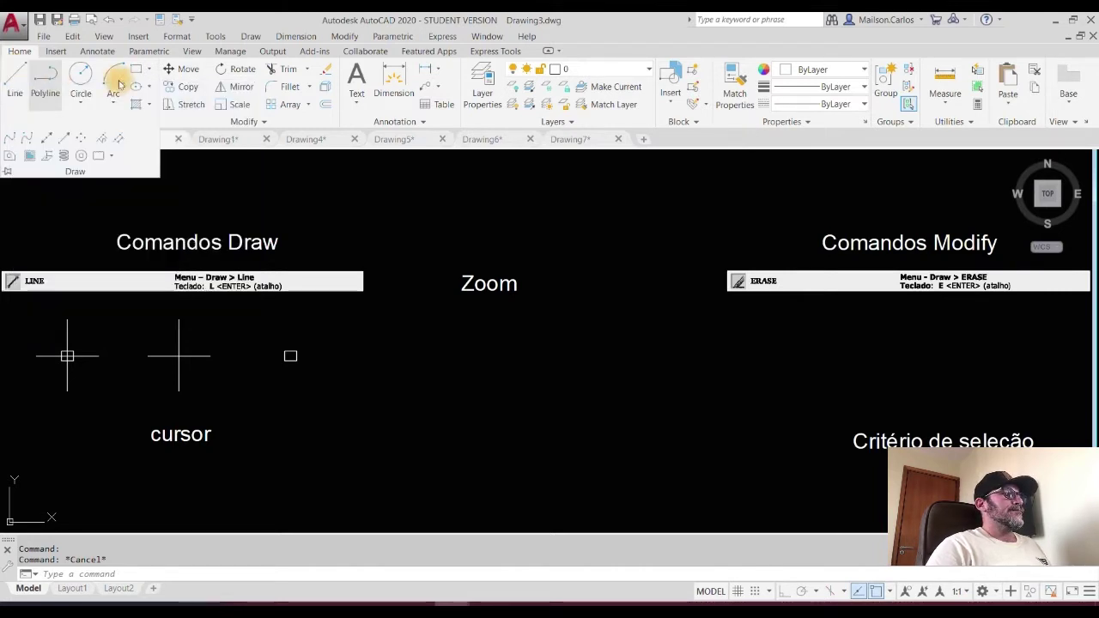
left_click(250, 122)
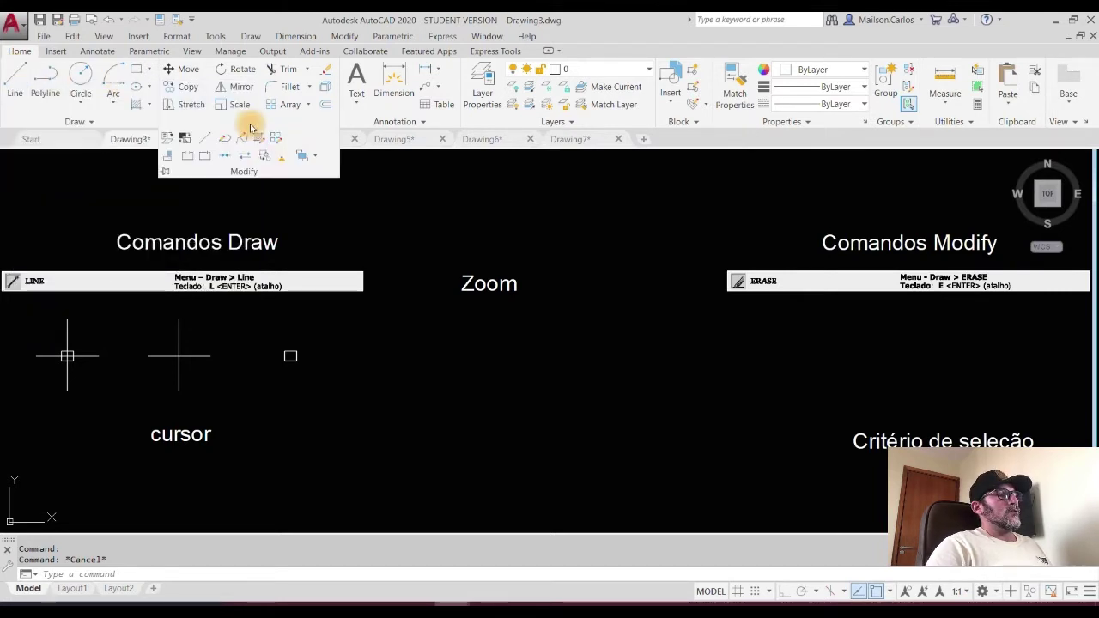
left_click(326, 74)
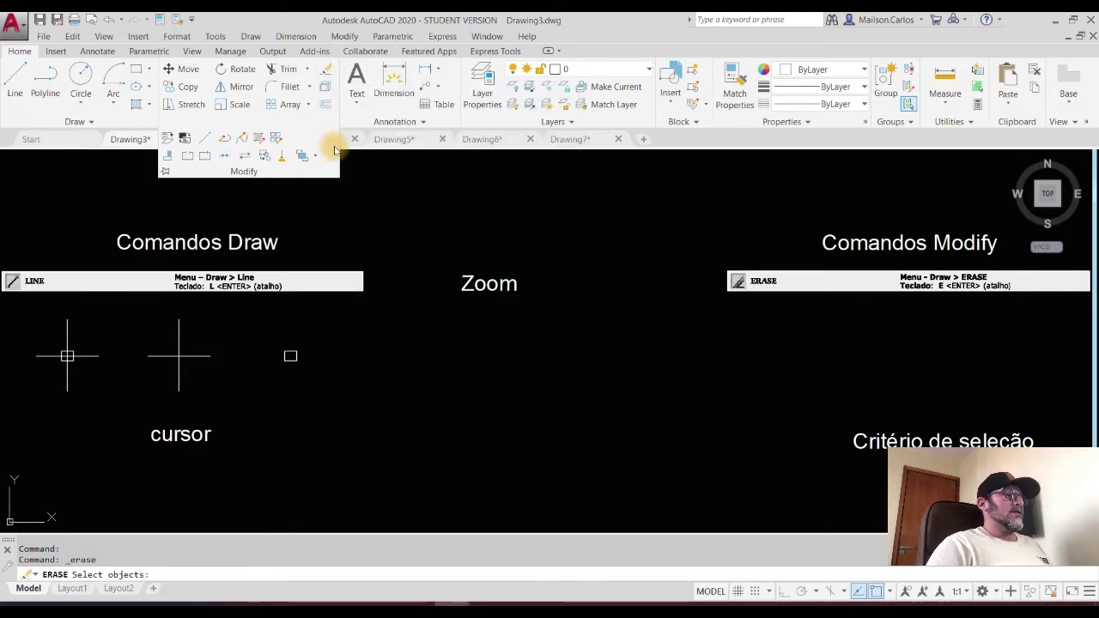
key("Escape")
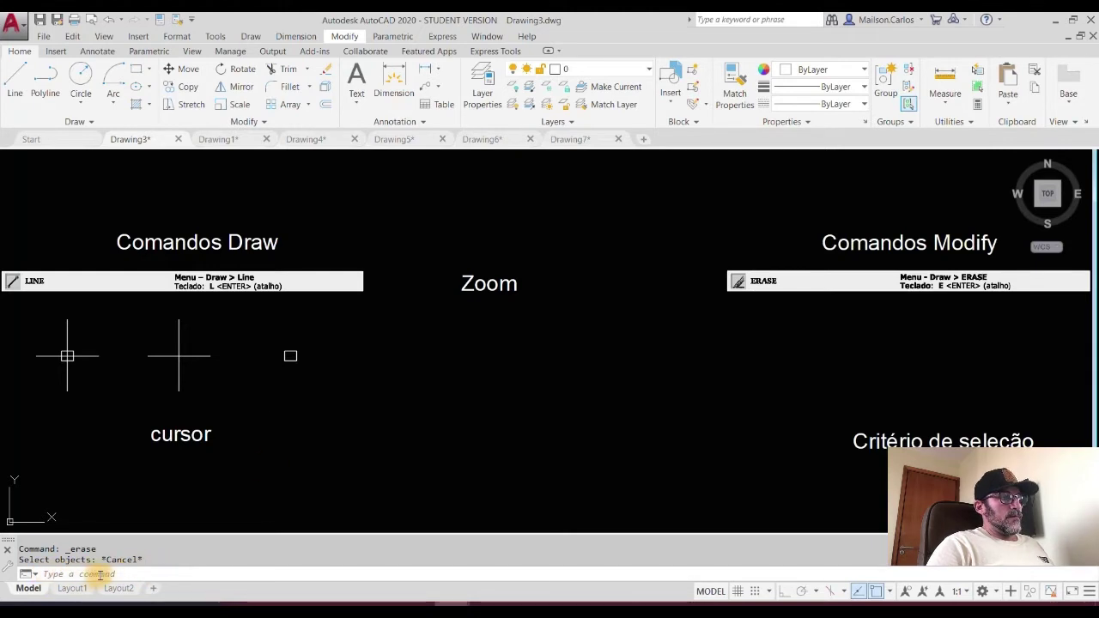
type("l")
key("Return")
key("Escape")
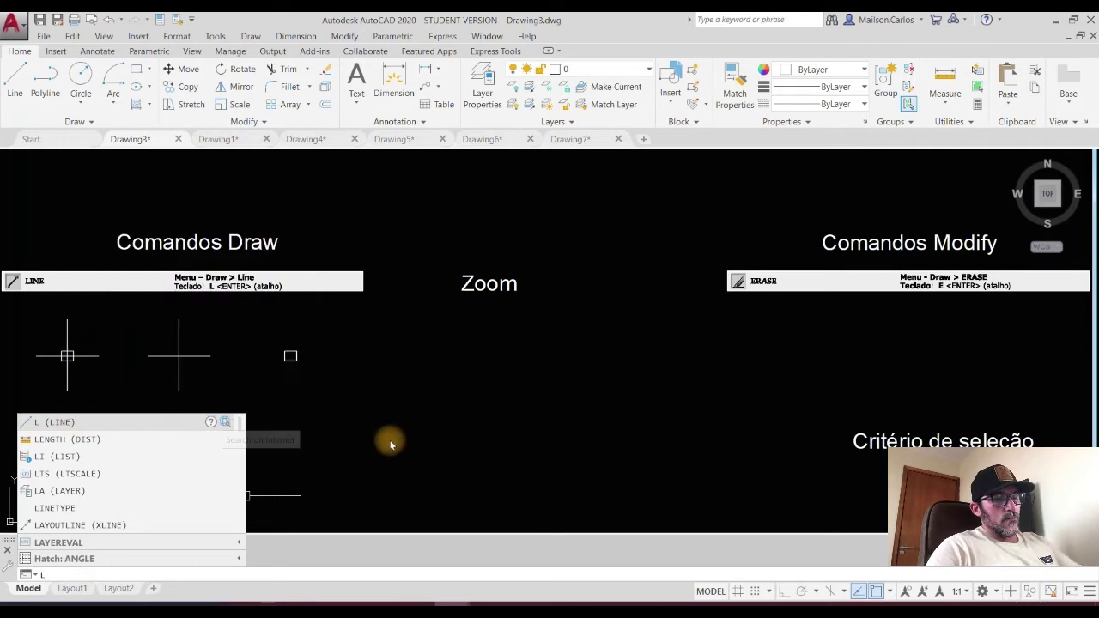
key("Return")
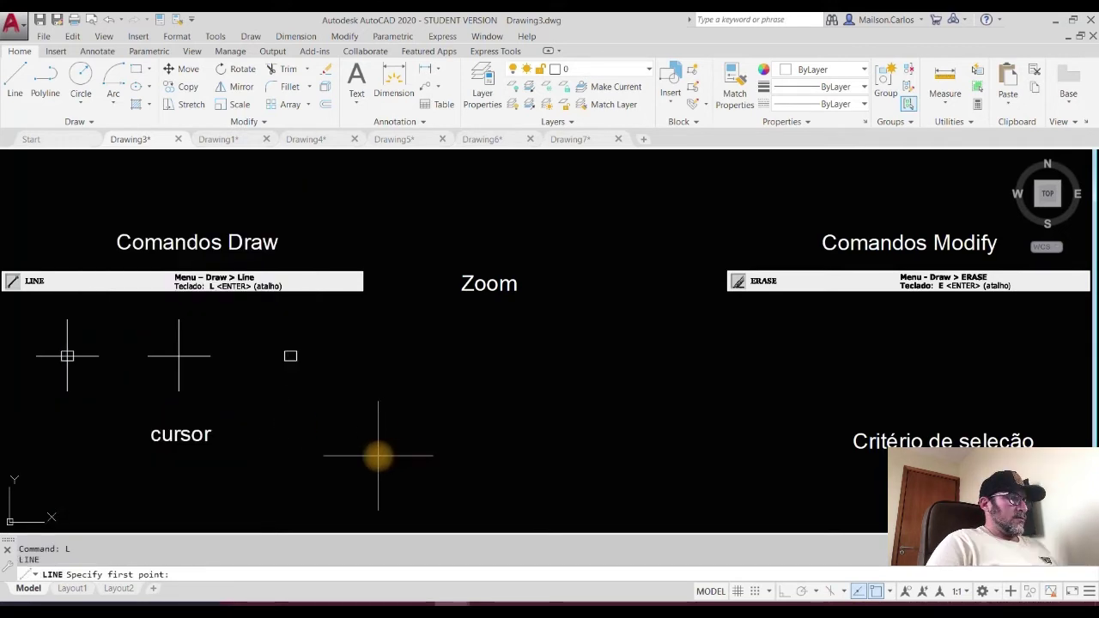
key("Escape")
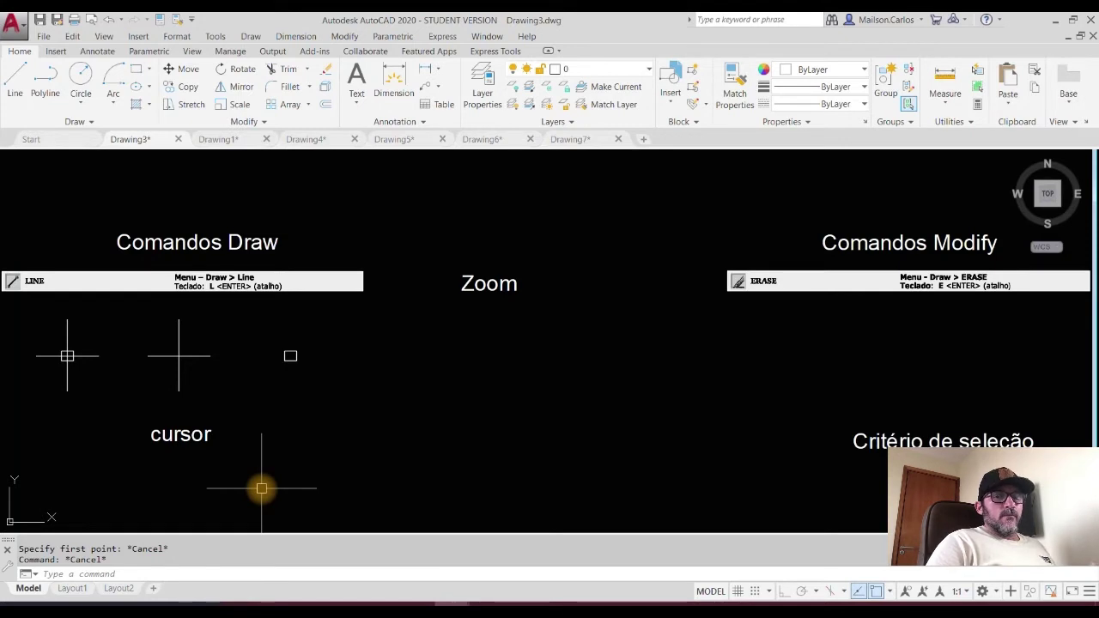
Step: Browse the command suggestions for LINE and try starting the Line command from them
type("LINES")
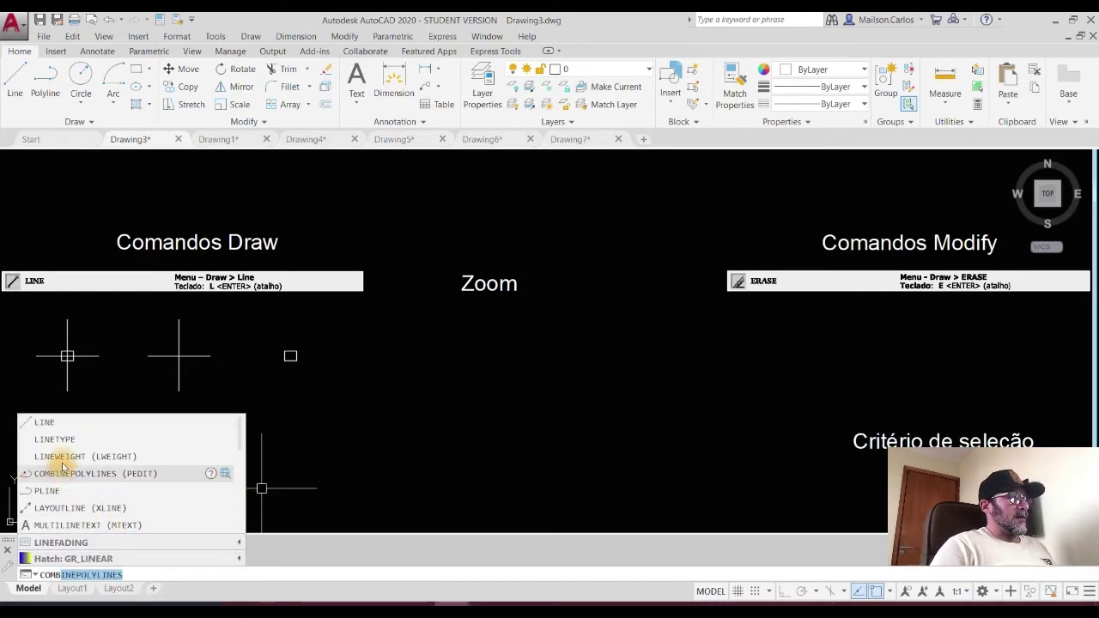
key("Down")
key("Down")
key("Down")
key("Down")
key("Down")
key("Up")
key("Up")
key("Up")
key("Up")
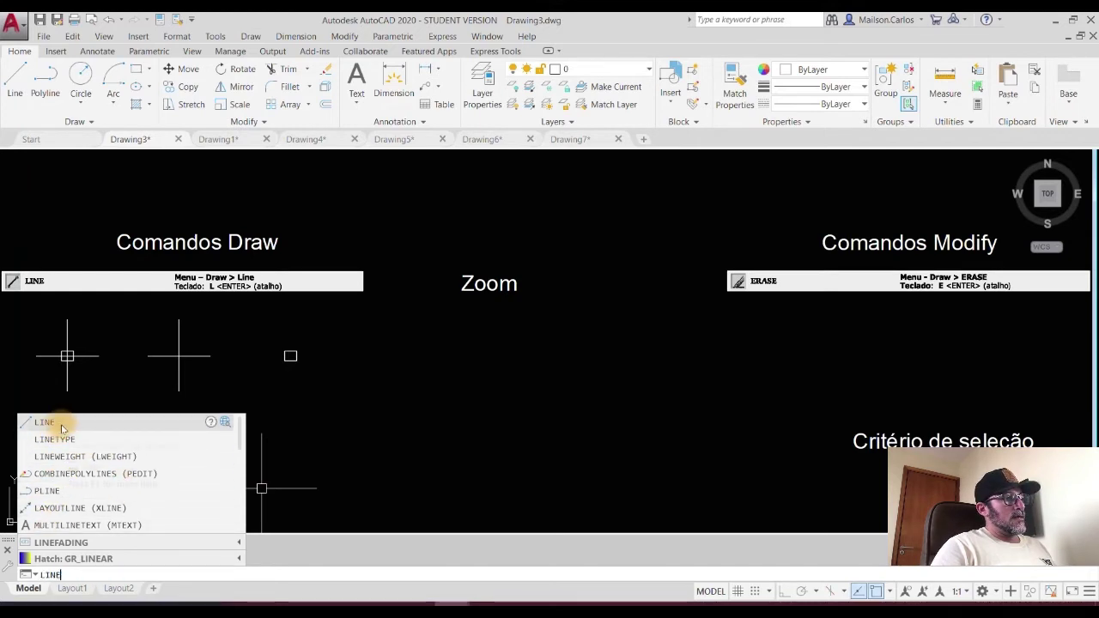
left_click(62, 427)
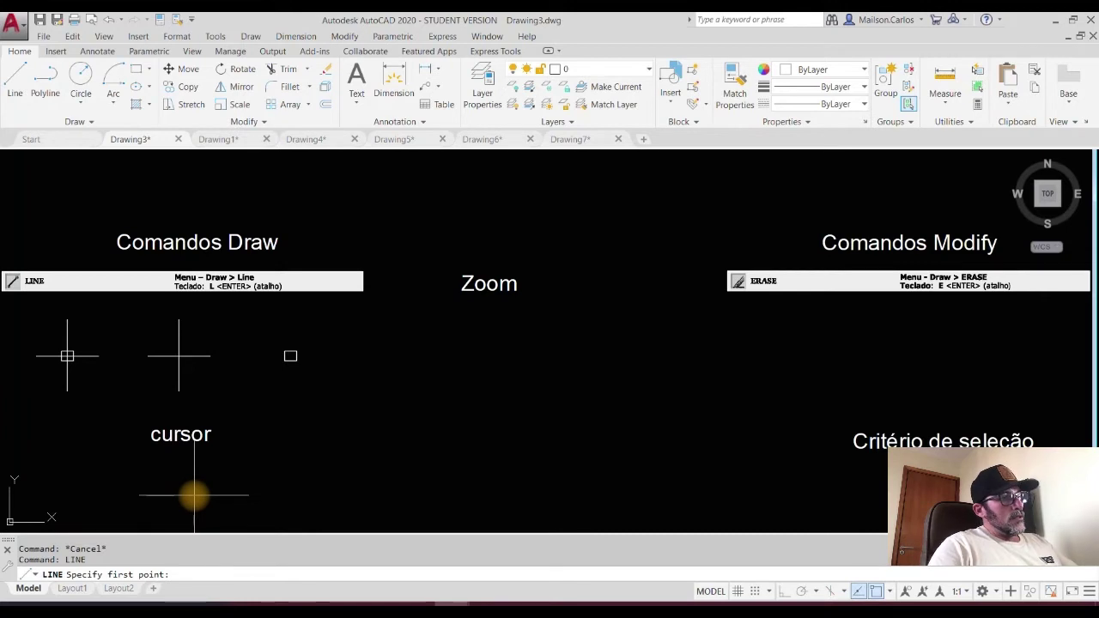
key("Escape")
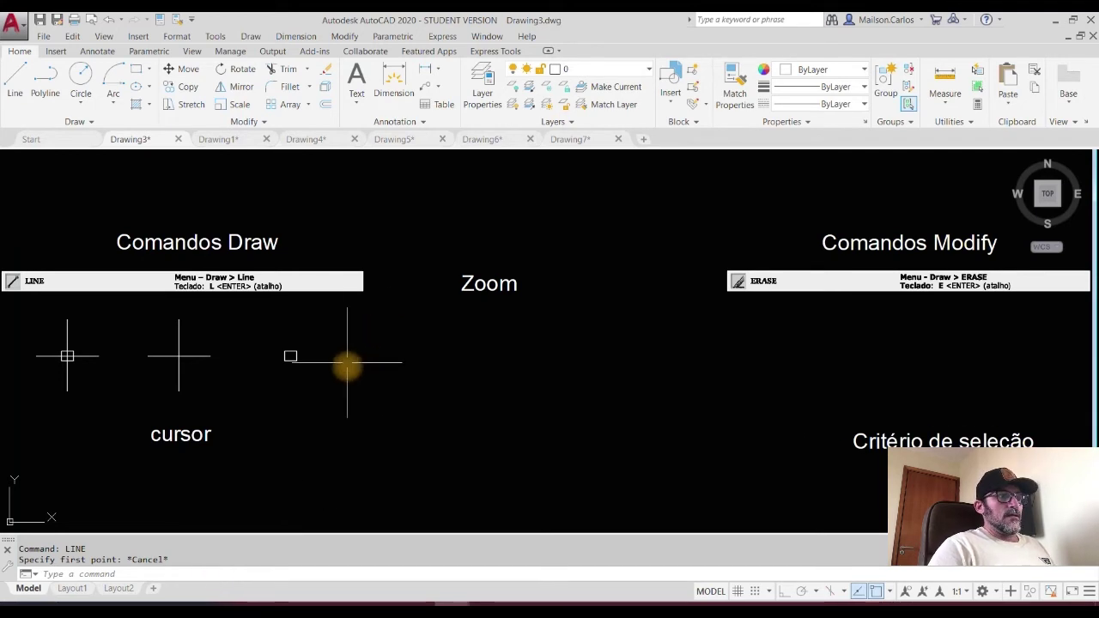
Step: Select the vertical line of the first cursor symbol under the LINE banner and clear the selection
middle_click_drag(375, 373, 643, 355)
scroll(403, 360, "up", 3)
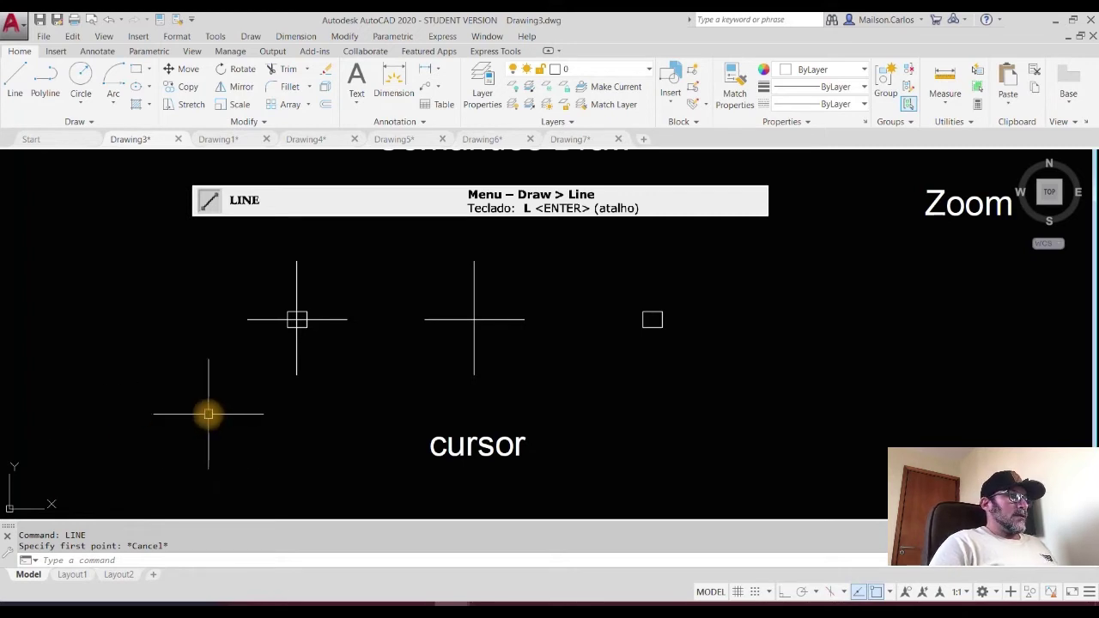
left_click(297, 345)
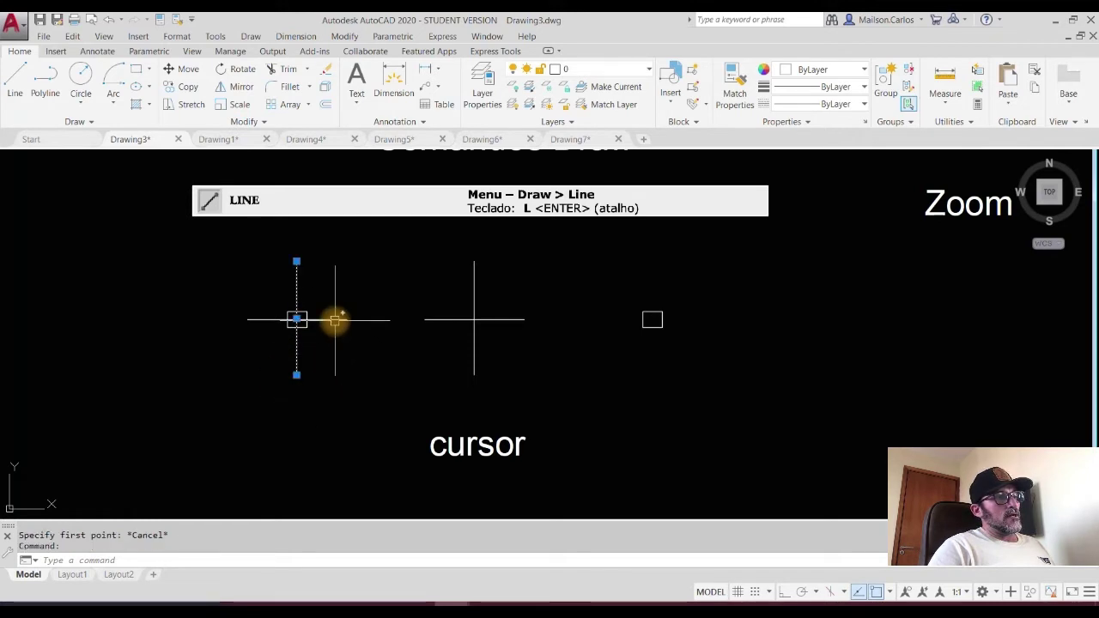
left_click(299, 321)
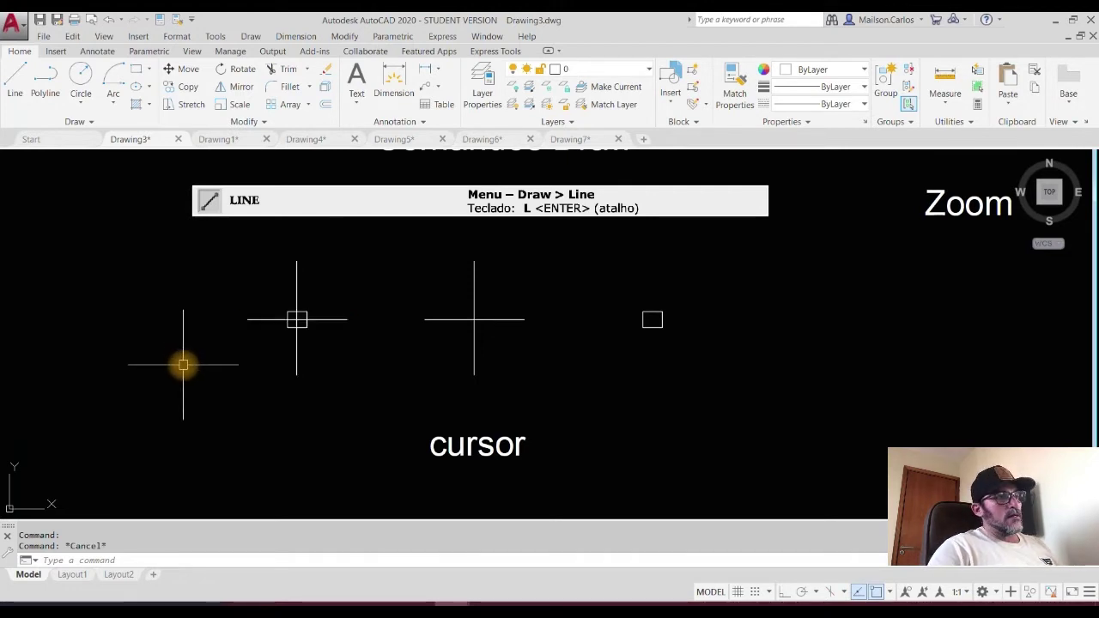
Step: Try stretching the top edge of the first cursor symbol's small square upward by about 13.87, and undo the stretch
scroll(277, 342, "up", 5)
middle_click_drag(307, 344, 379, 428)
left_click(424, 362)
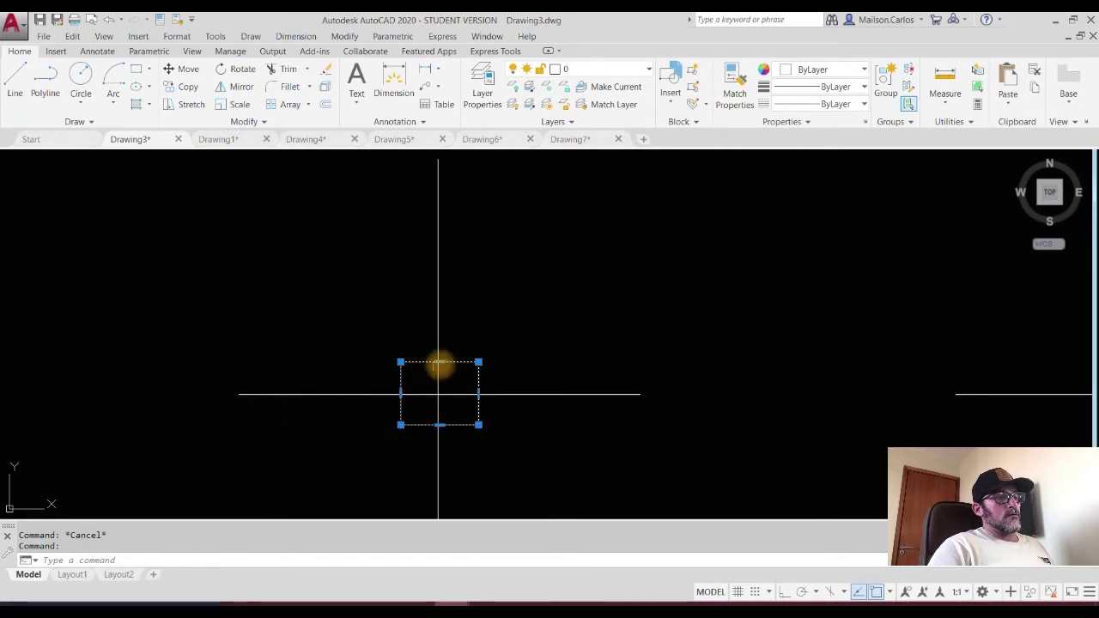
left_click(439, 363)
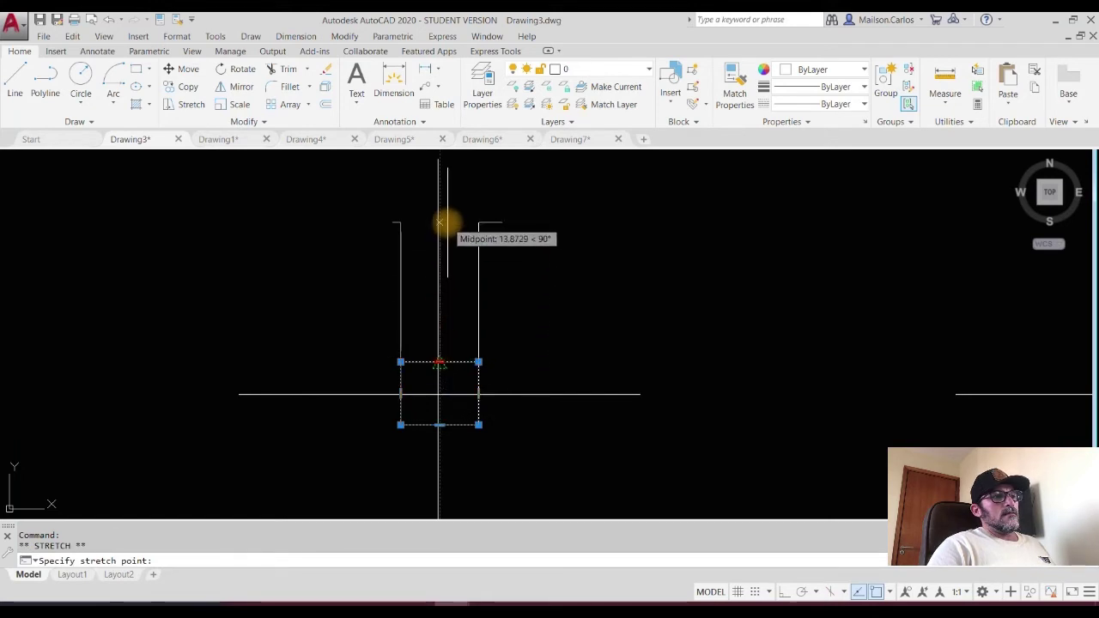
left_click(447, 222)
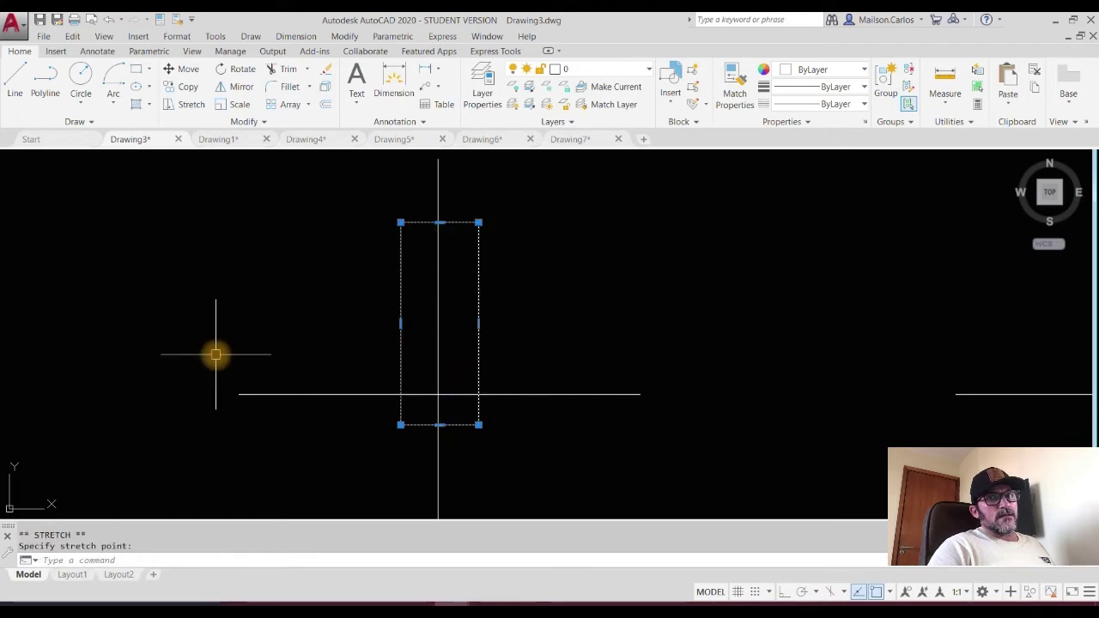
key("ctrl+z")
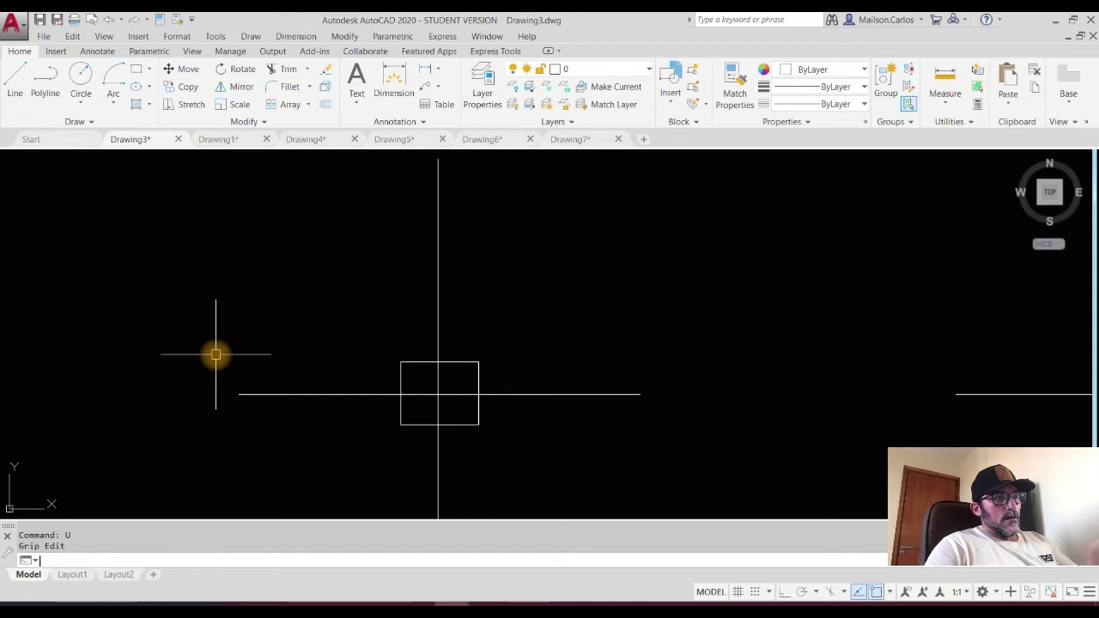
Step: Try stretching the small square's upper-left corner outward, up and to the left, and undo the stretch
left_click(400, 364)
left_click(400, 363)
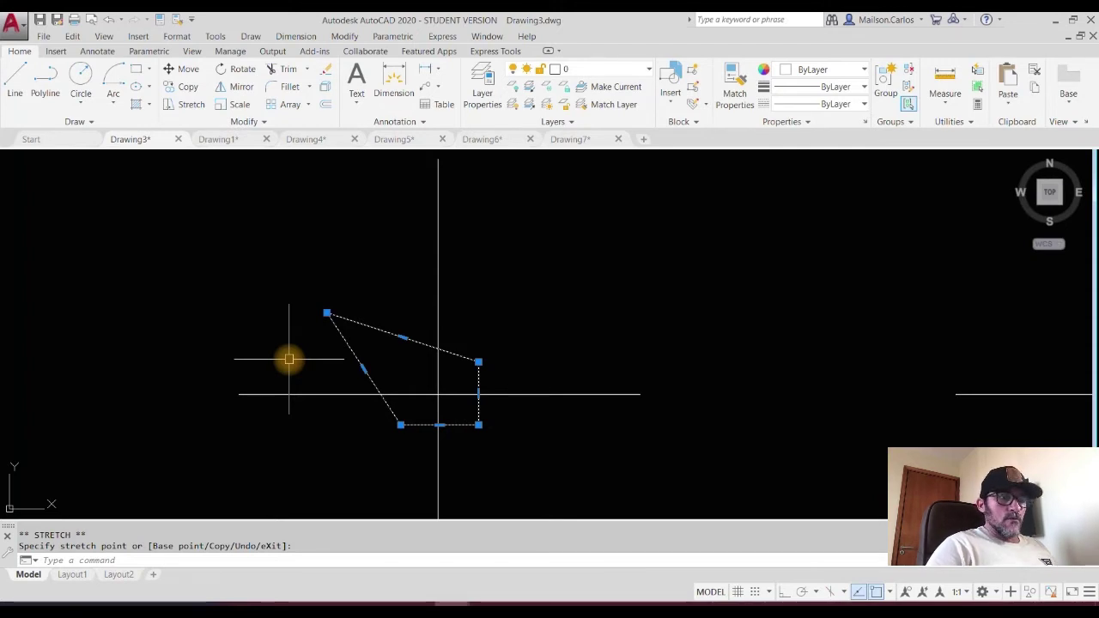
key("Return")
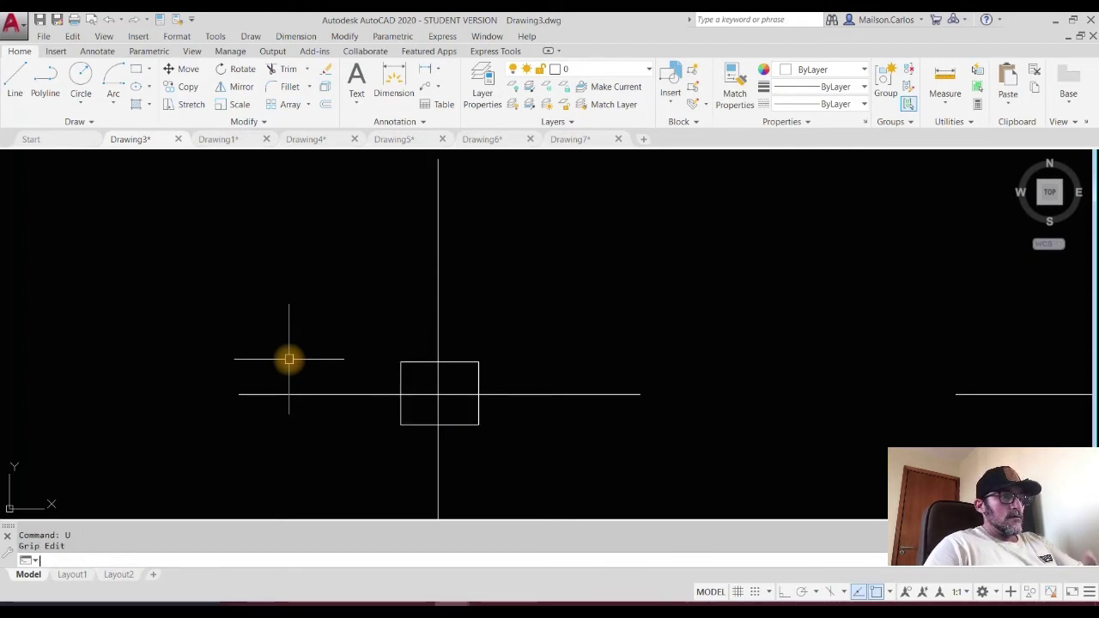
Step: Examine the three cursor symbols and the Comandos Draw, Zoom and Comandos Modify sections of the drawing
scroll(291, 359, "down", 2)
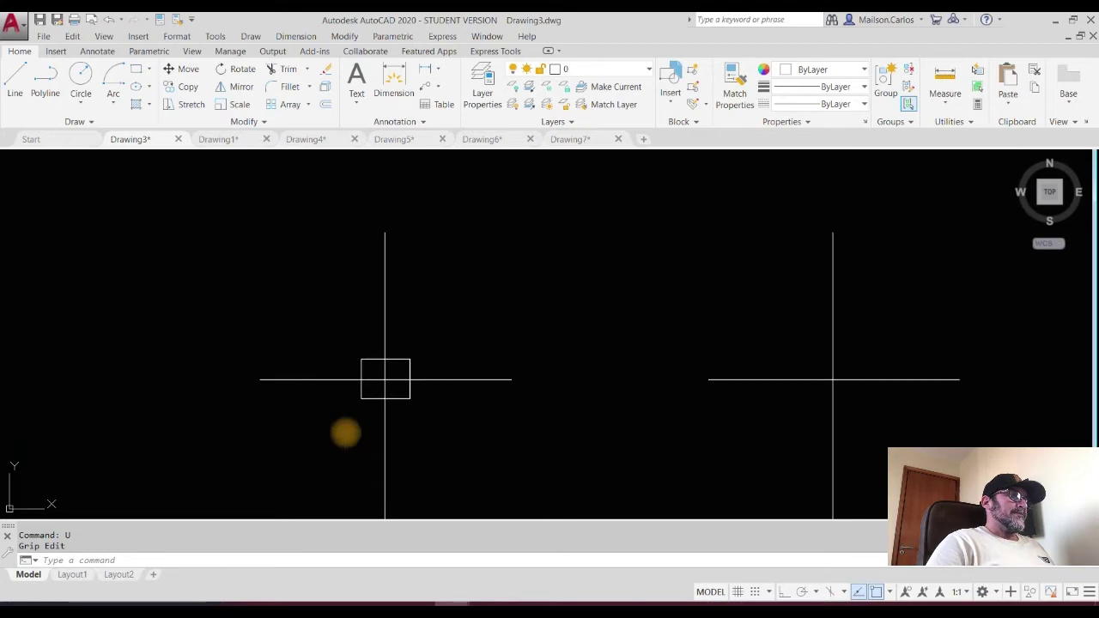
scroll(375, 380, "down", 2)
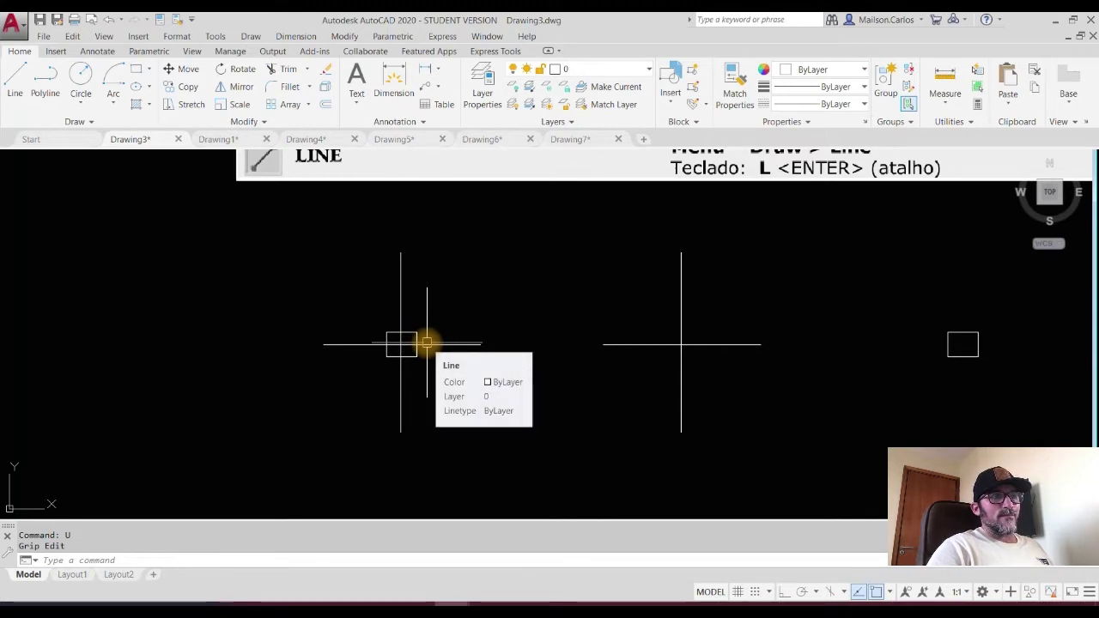
mouse_move(466, 363)
middle_mouse_down()
mouse_move(255, 381)
mouse_move(289, 335)
middle_mouse_up()
scroll(262, 343, "down", 2)
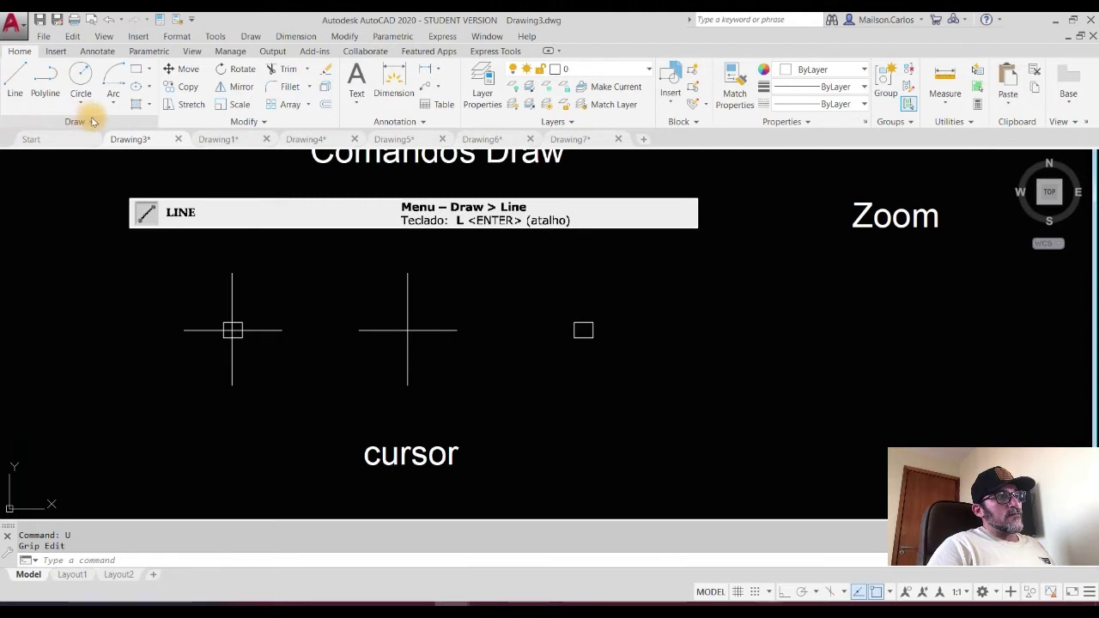
middle_click_drag(239, 288, 296, 333)
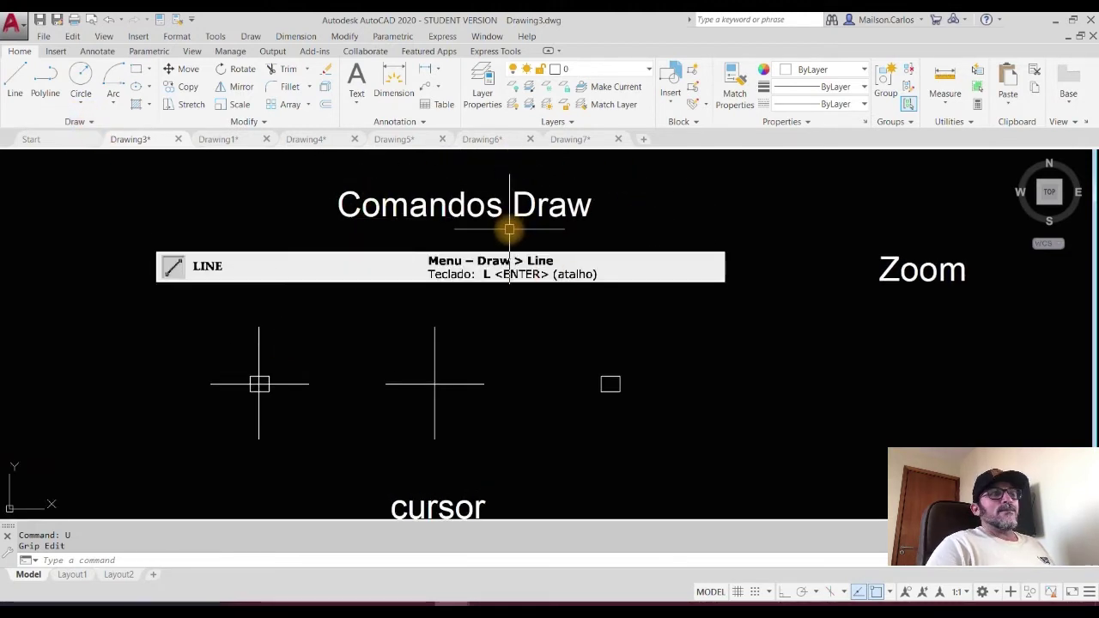
middle_click_drag(725, 271, 8, 368)
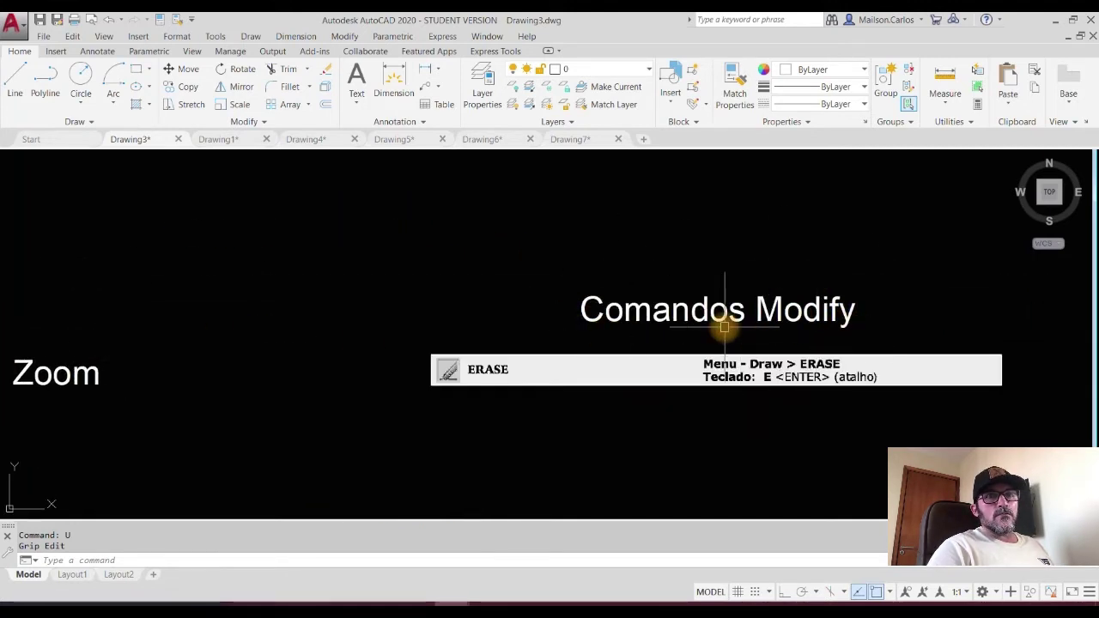
middle_click_drag(375, 340, 574, 312)
mouse_move(8, 334)
middle_mouse_down()
mouse_move(169, 284)
mouse_move(419, 236)
middle_mouse_up()
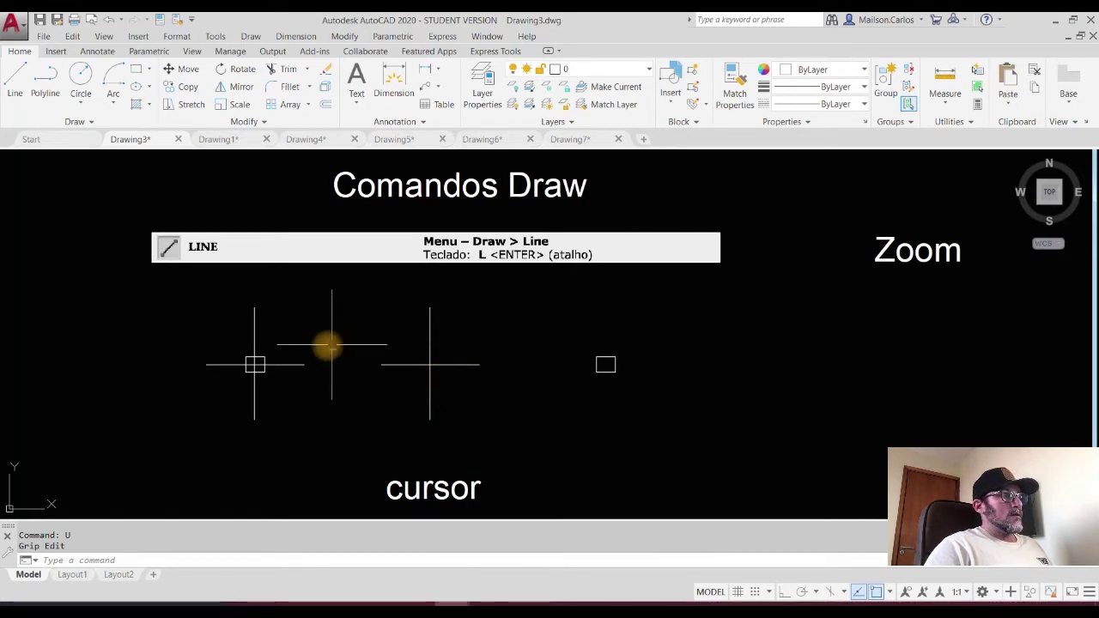
Step: Draw two connected lines forming an open inverted V in the empty area beside the third cursor symbol
left_click(16, 80)
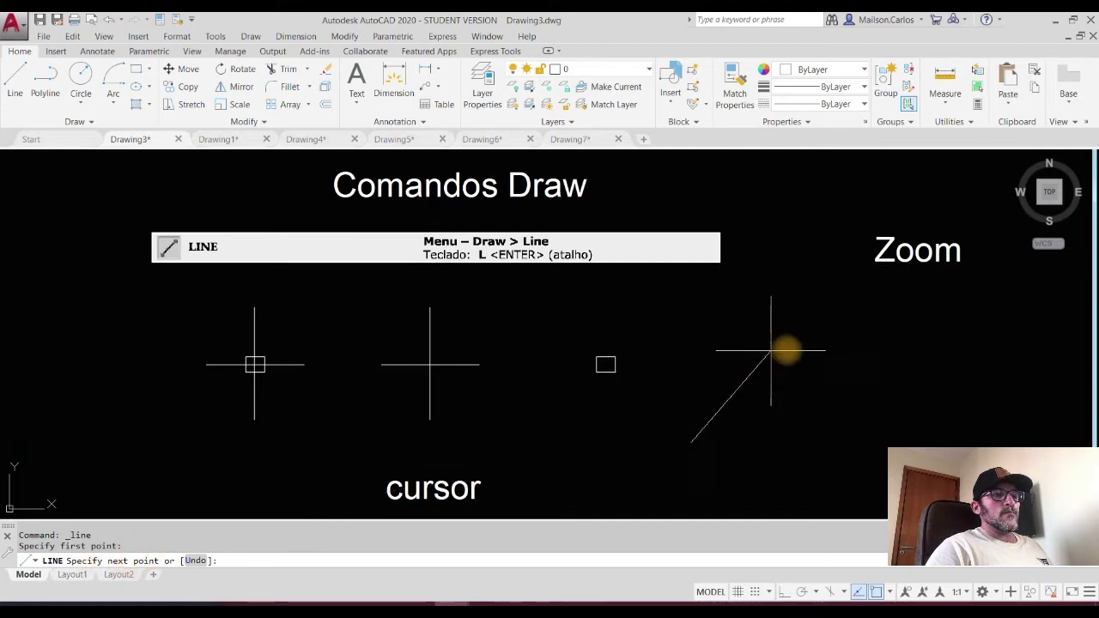
left_click(809, 343)
left_click(913, 421)
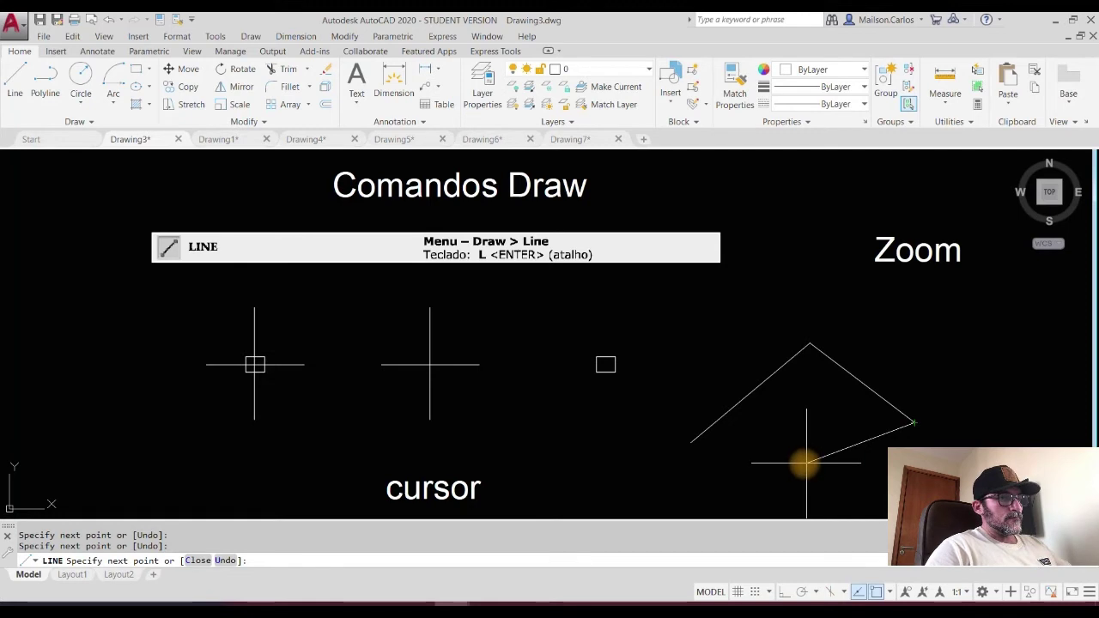
key("Escape")
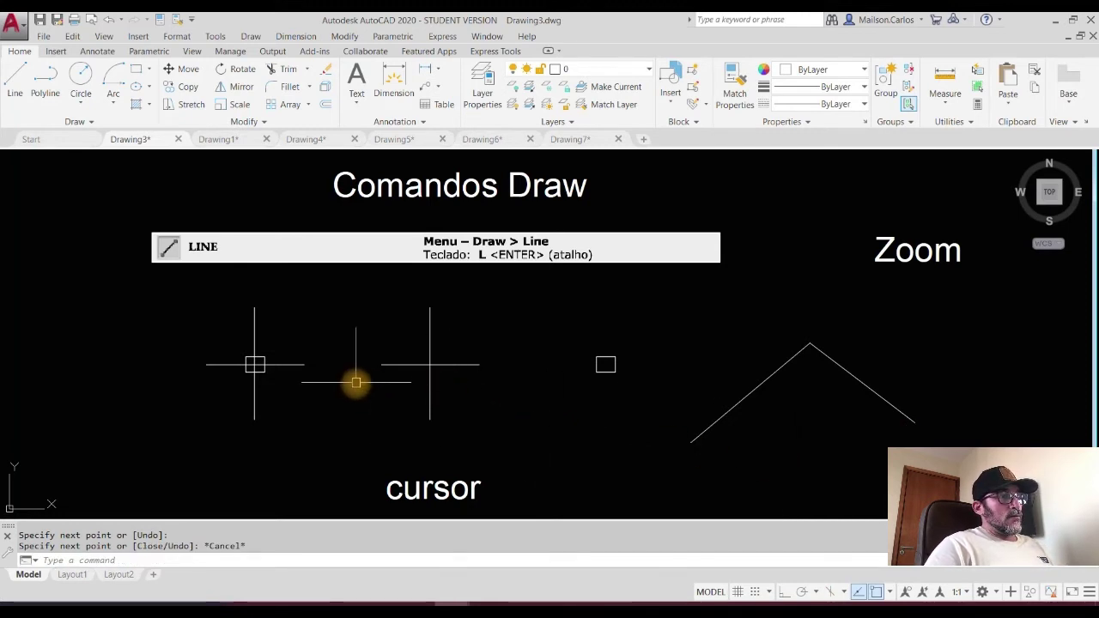
Step: Turn off Object Snap Tracking and Object Snap while the Line command is running, and cancel the line
key("Return")
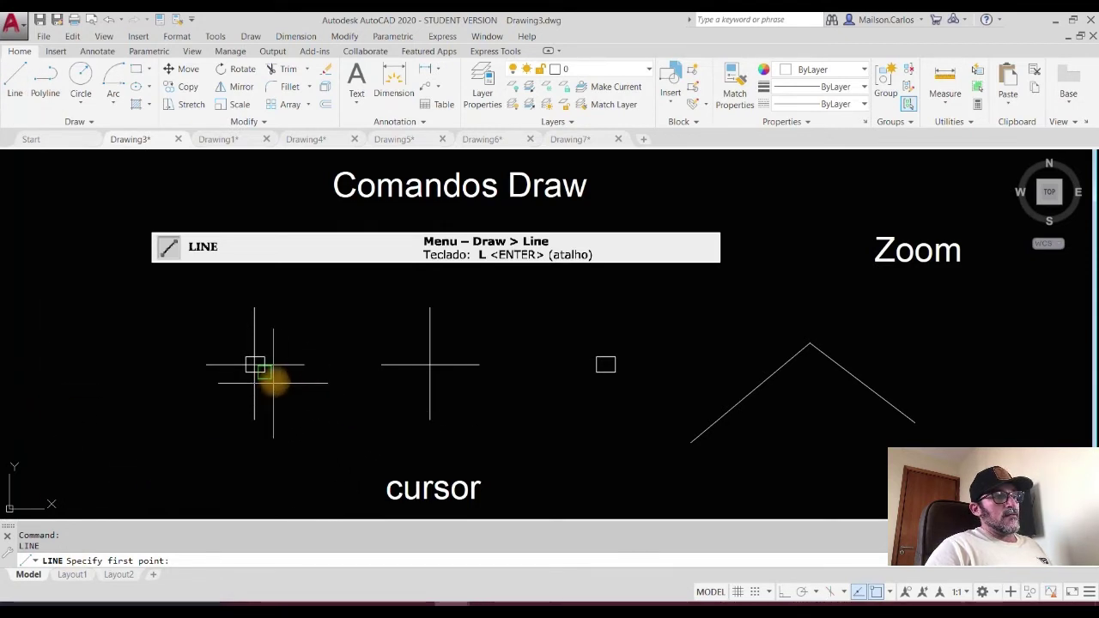
left_click(876, 593)
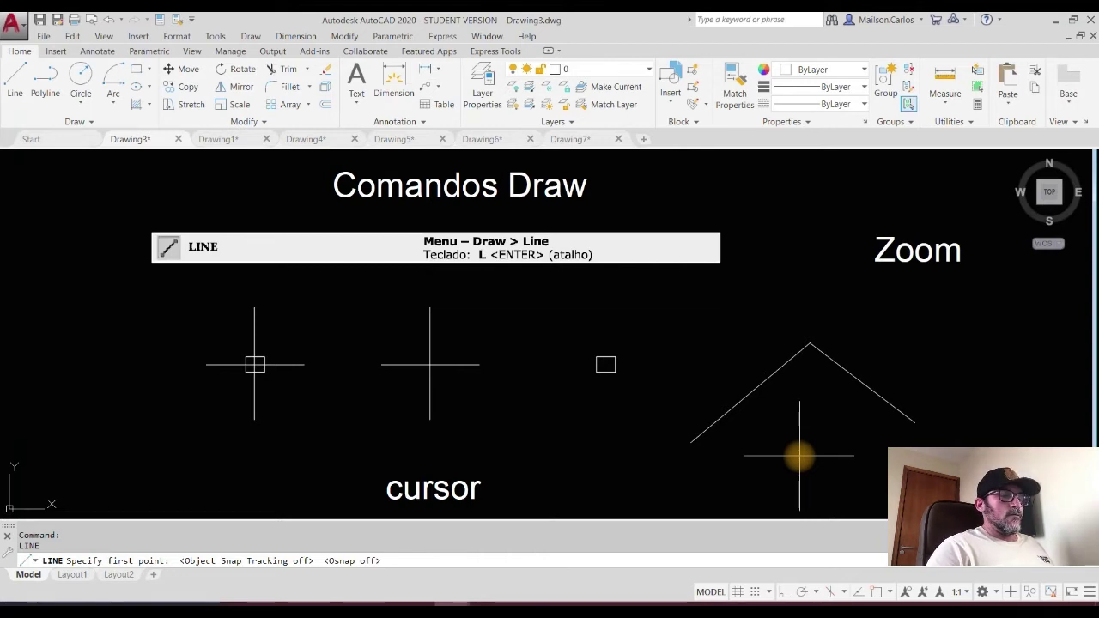
key("Escape")
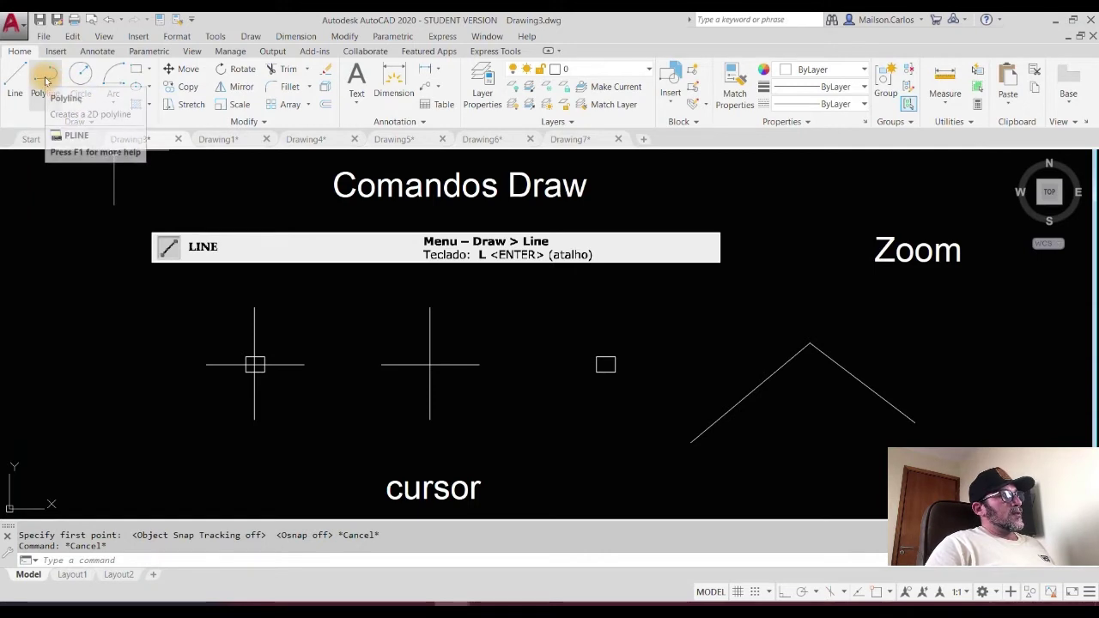
left_click(46, 80)
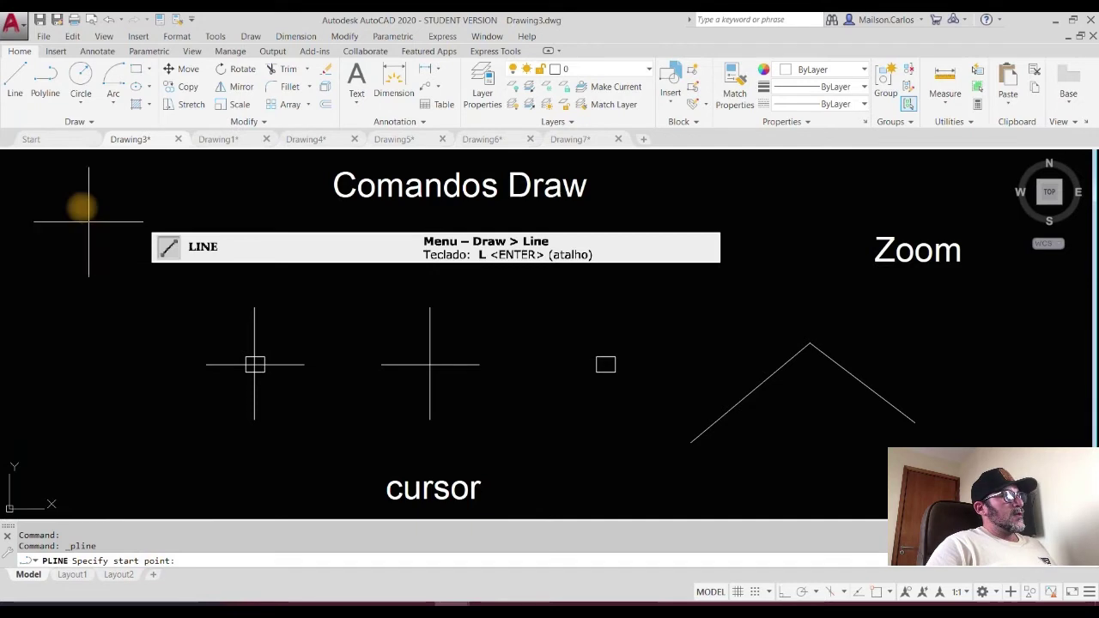
left_click(80, 79)
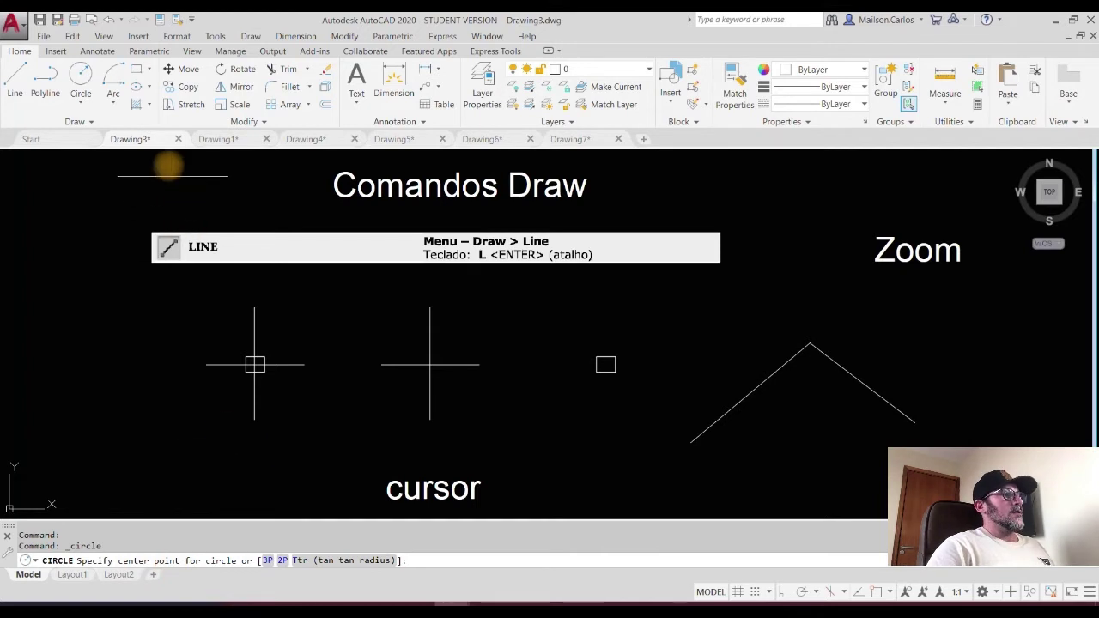
key("Escape")
Step: Draw a closed four-sided shape below the inverted V using Line and its Close option, and undo the whole shape
middle_click_drag(294, 253, 147, 181)
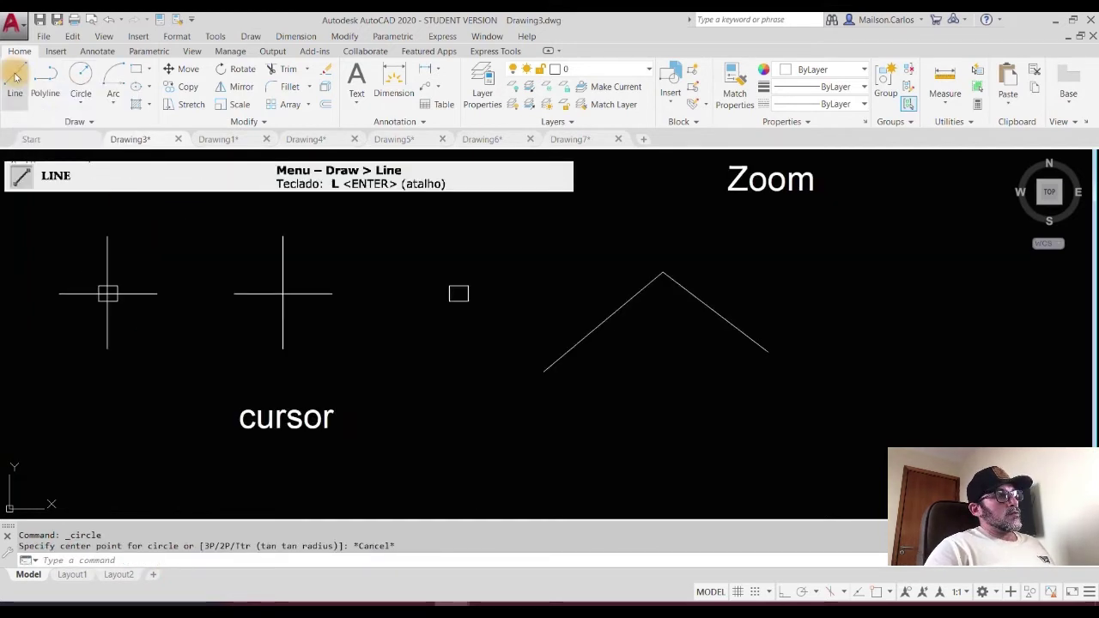
left_click(15, 77)
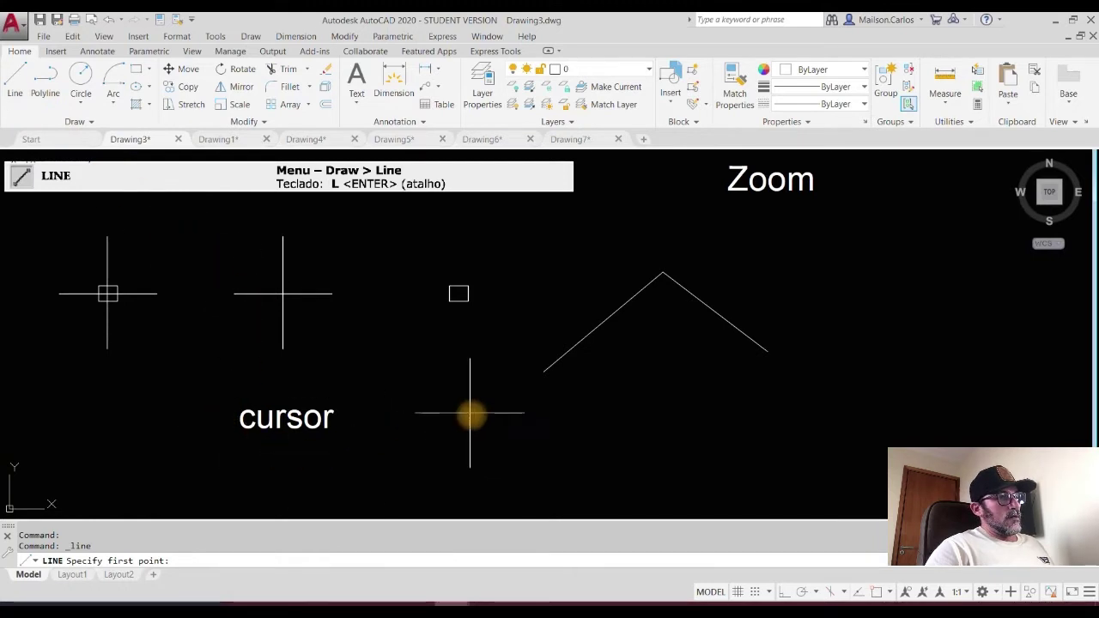
left_click(495, 454)
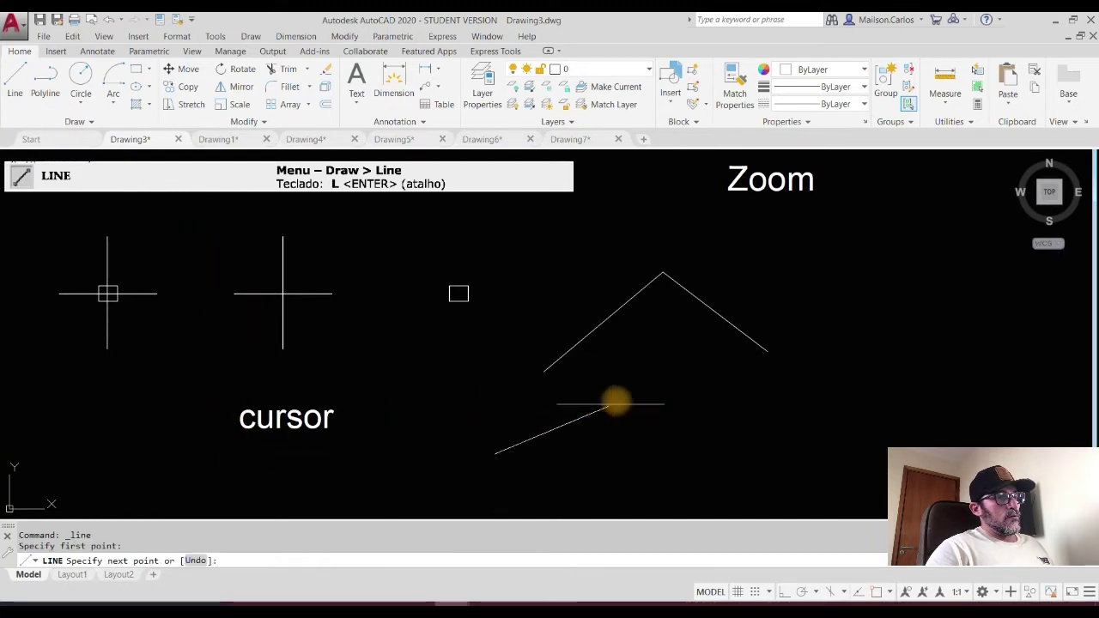
left_click(670, 356)
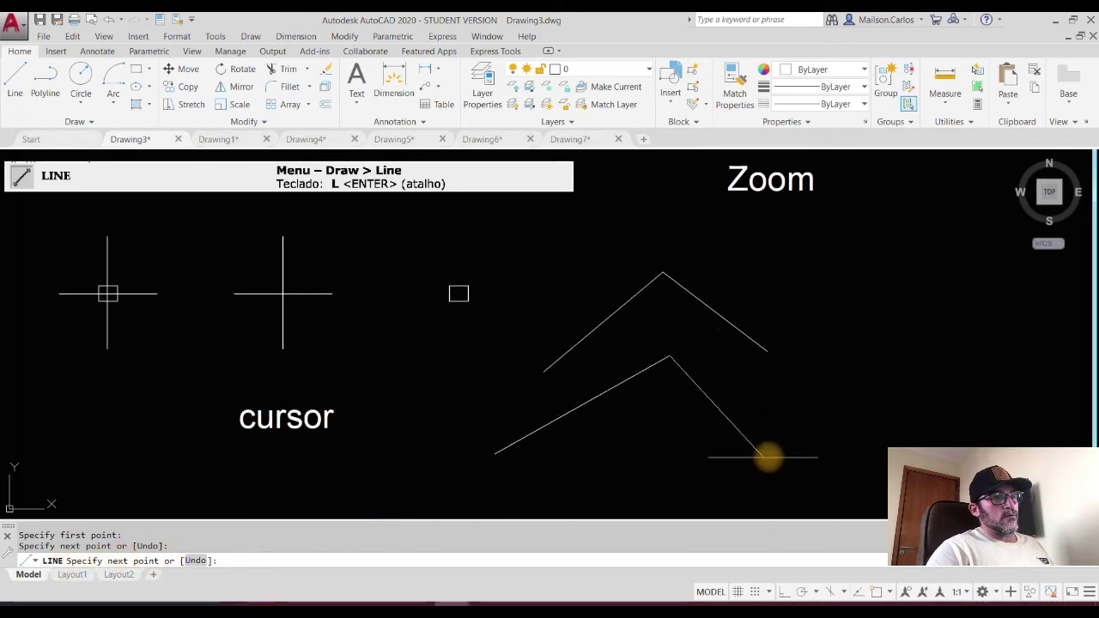
left_click(782, 450)
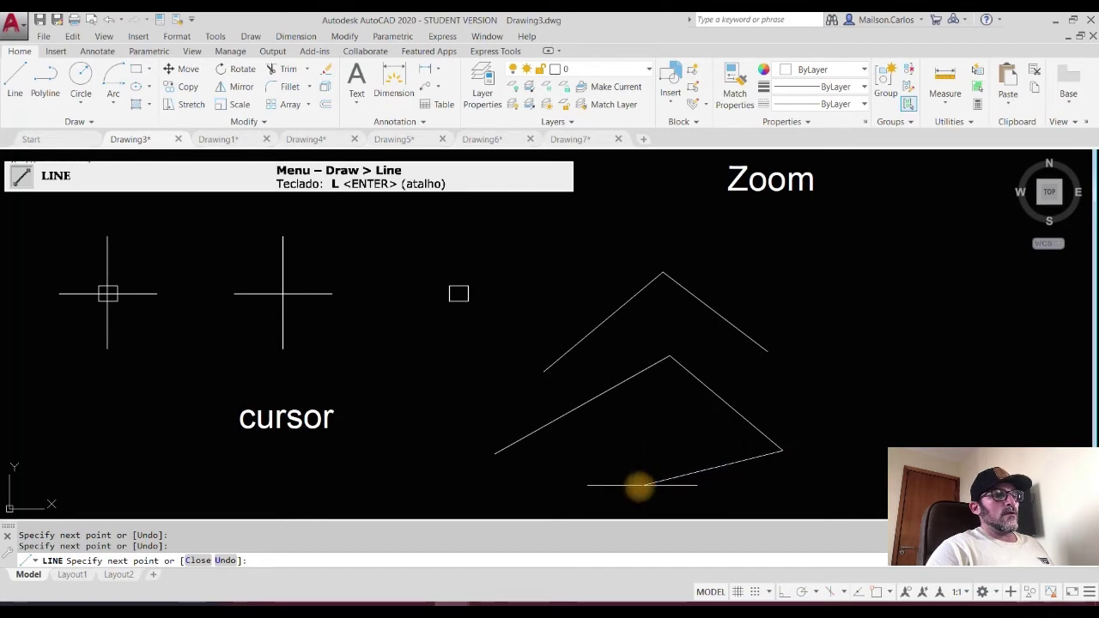
left_click(616, 493)
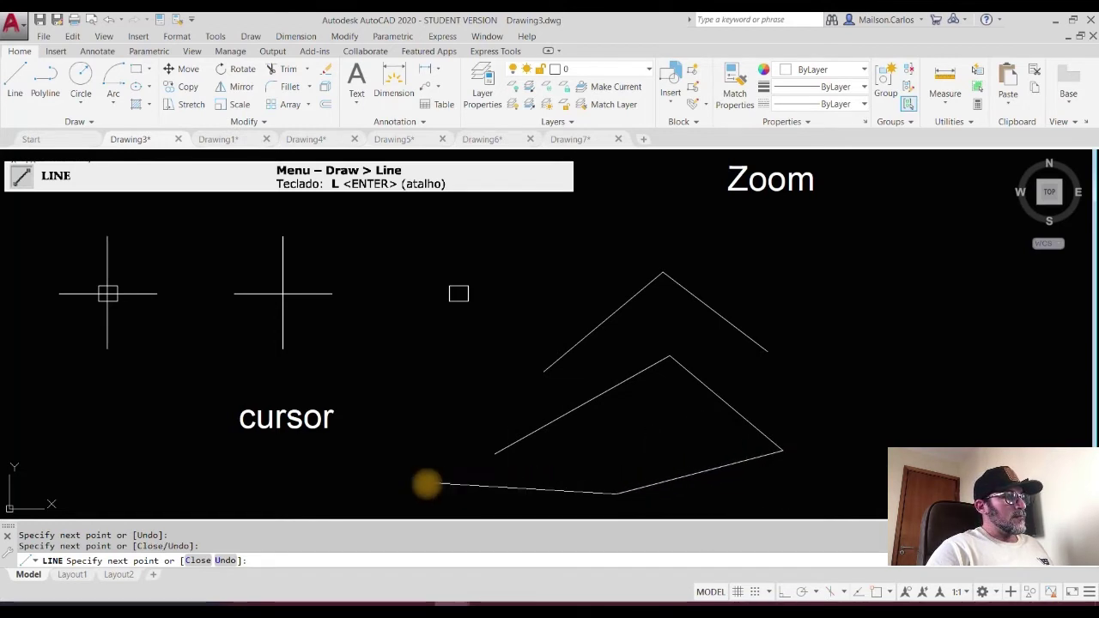
left_click(196, 561)
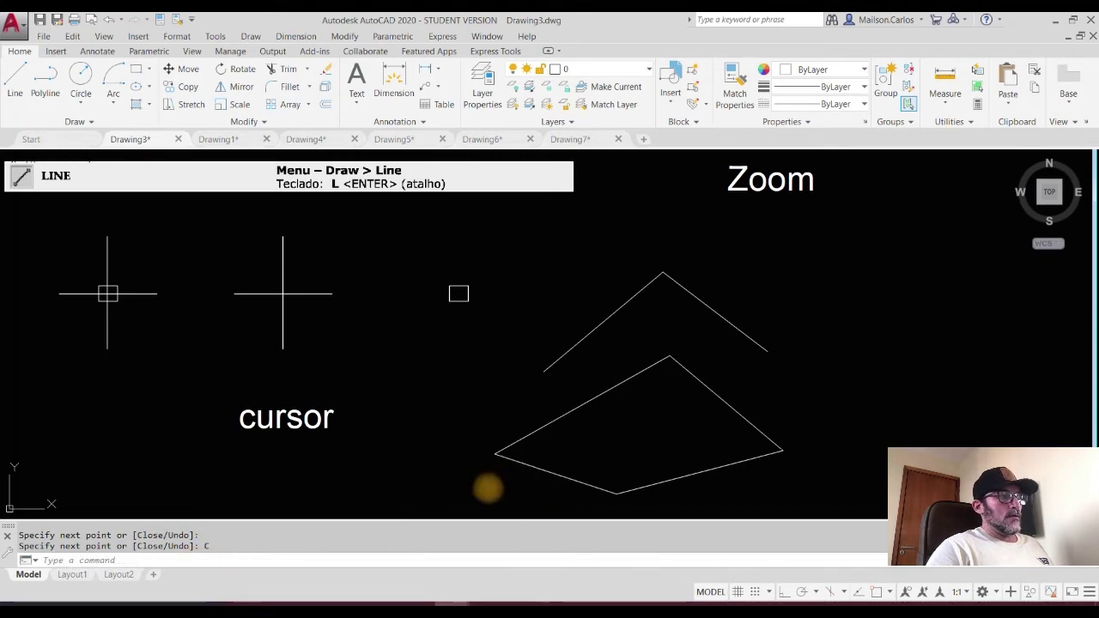
type("u")
key("Return")
Step: Draw three connected lines below the inverted V, and remove the last two segments with the Line command's Undo option
left_click(15, 86)
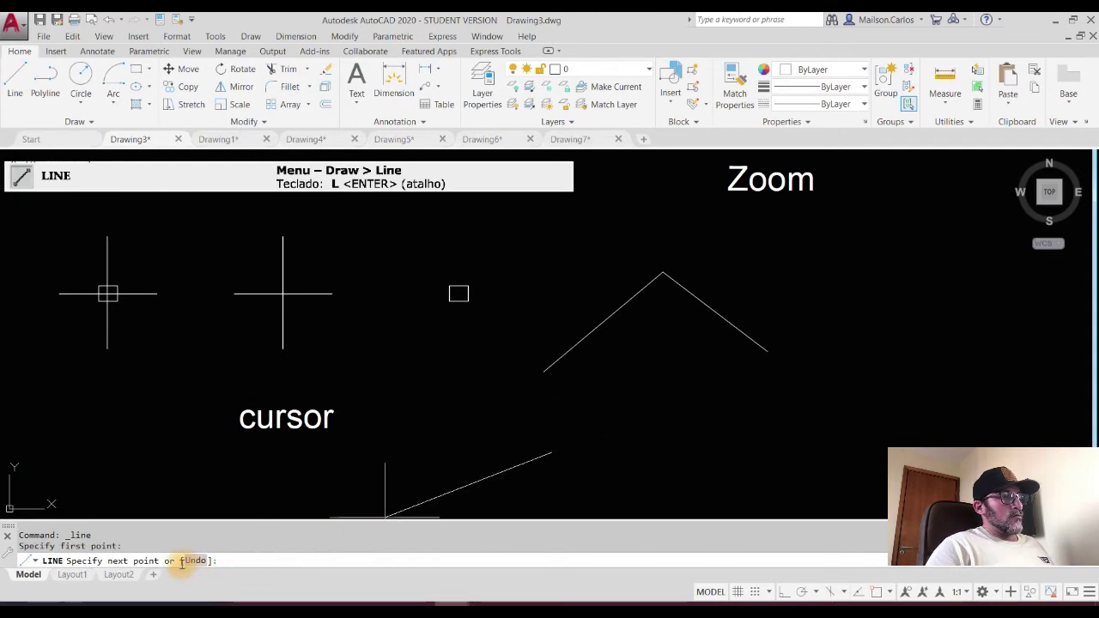
left_click(673, 359)
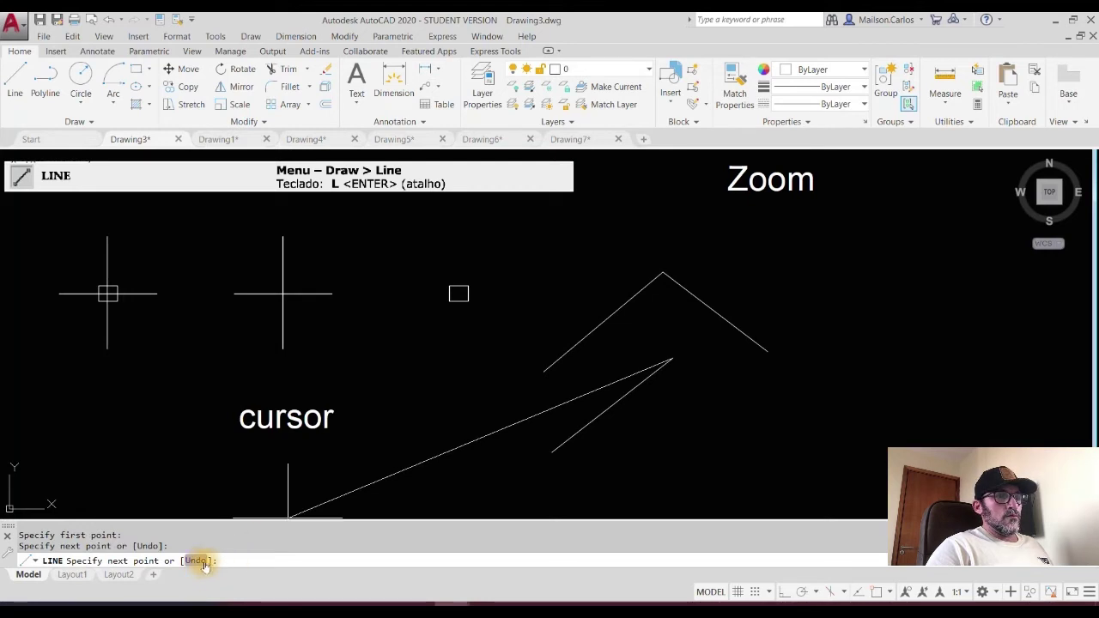
left_click(777, 450)
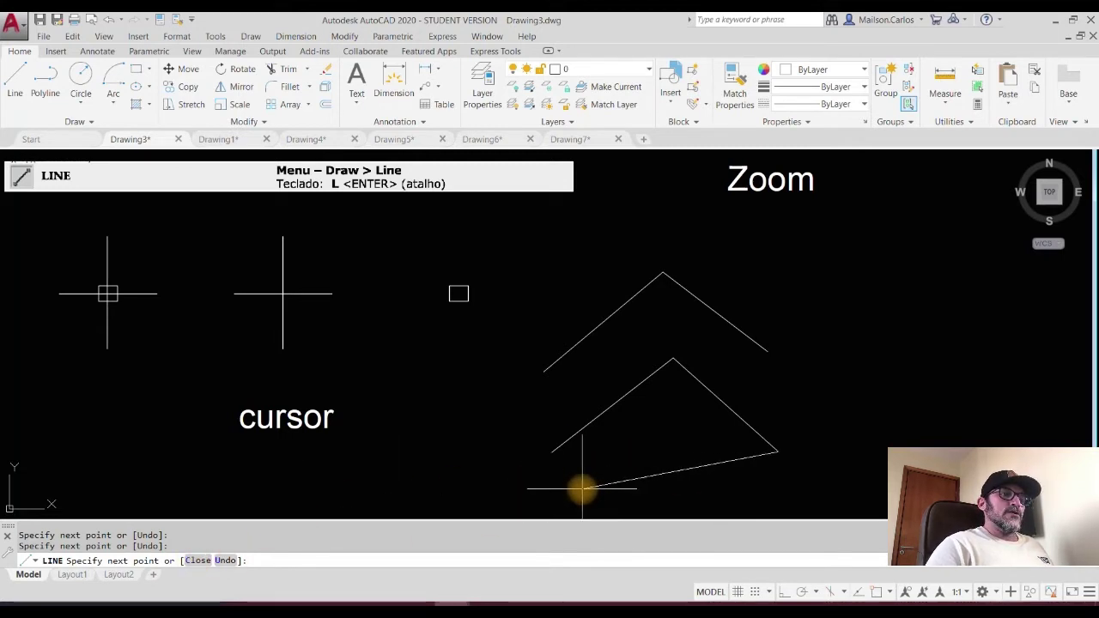
left_click(704, 482)
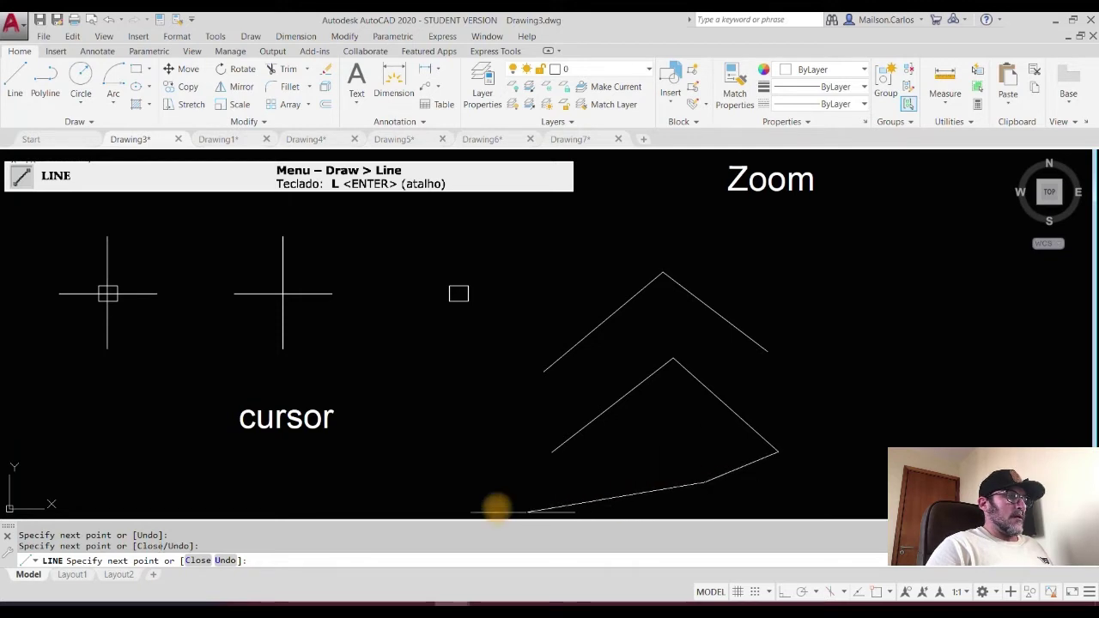
left_click(226, 561)
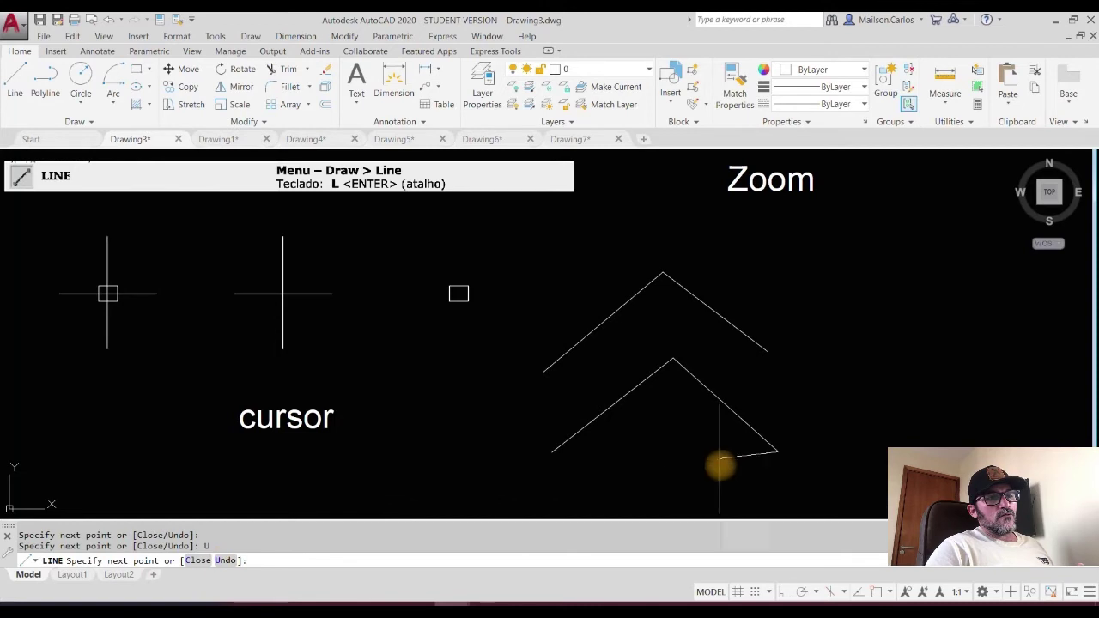
left_click(225, 561)
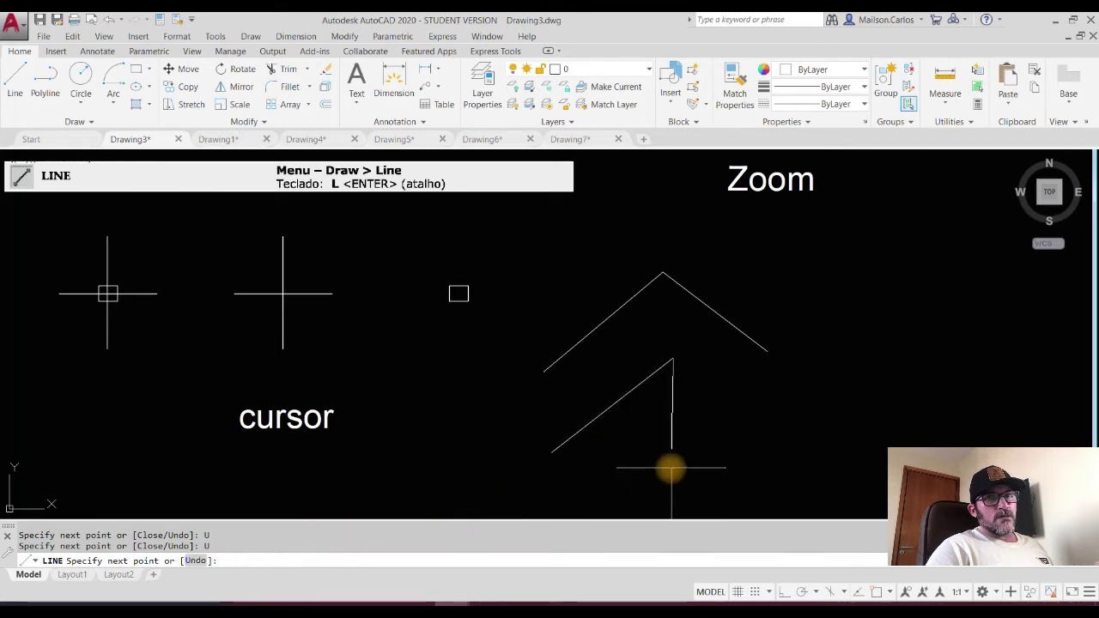
Step: Continue the running line with three more segments, and remove them one by one with the Undo option
left_click(815, 426)
left_click(729, 473)
left_click(571, 494)
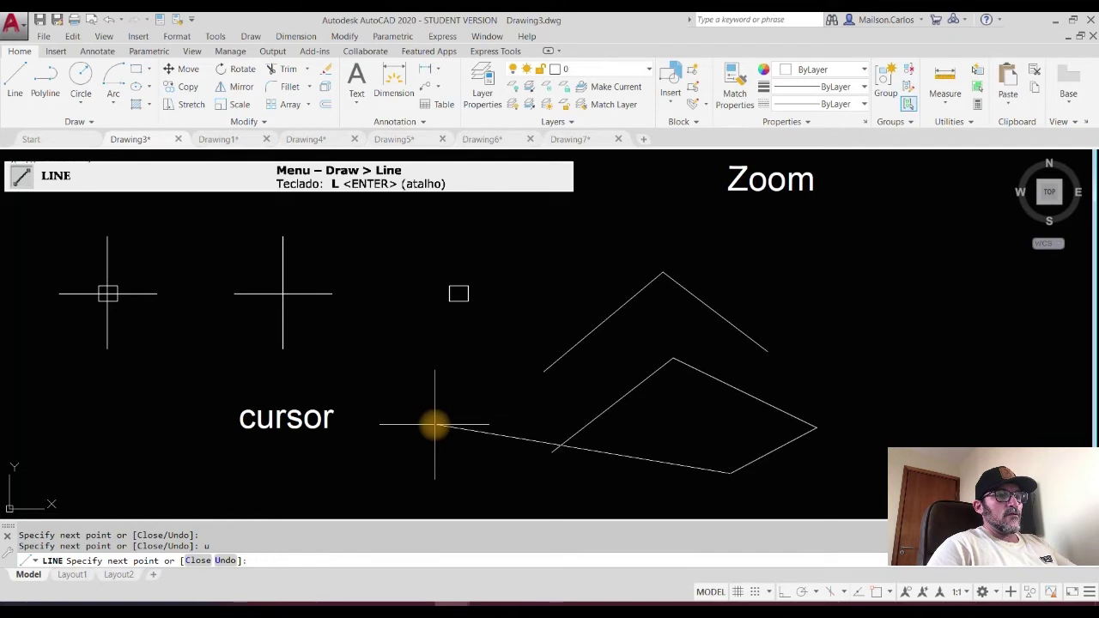
key("Return")
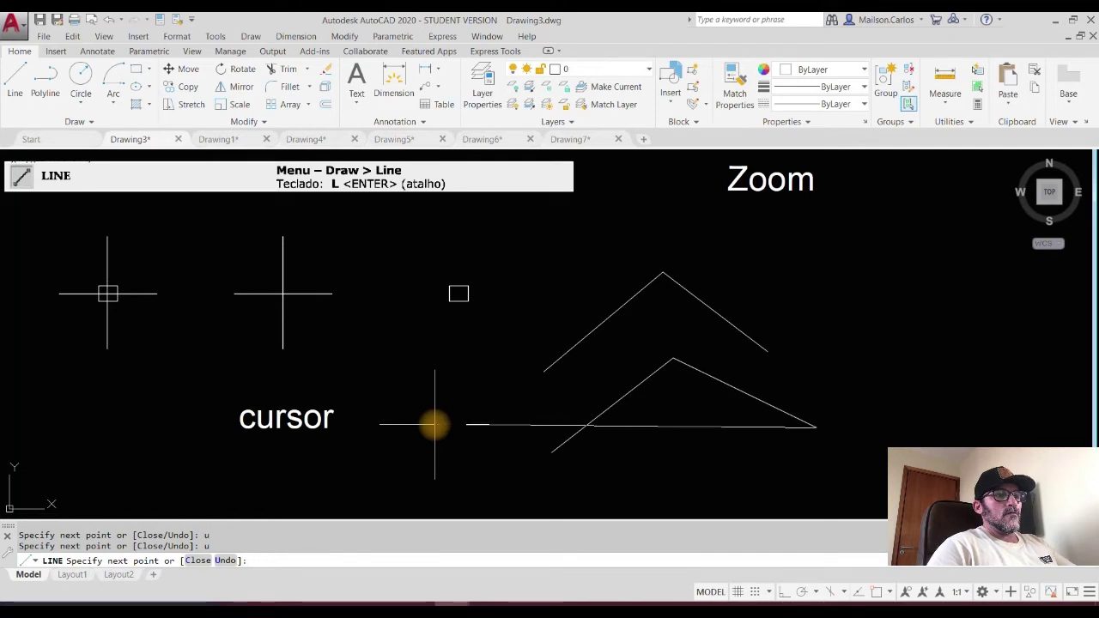
key("Return")
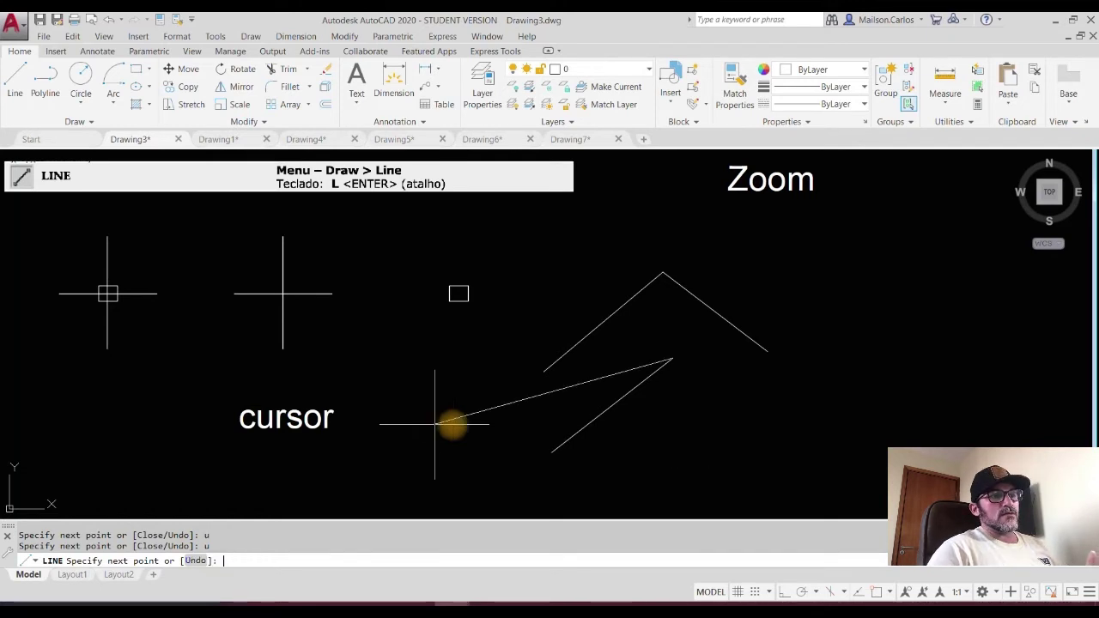
Step: Add two segments to the remaining first line and close the outline into a four-sided shape with the Close option
left_click(796, 446)
left_click(714, 486)
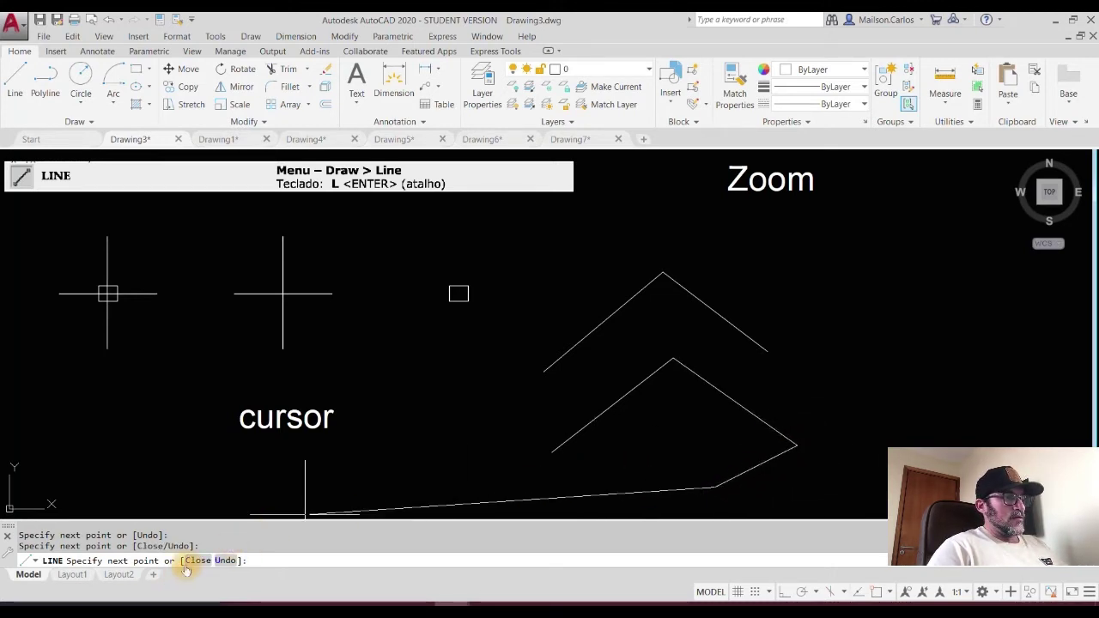
key("Return")
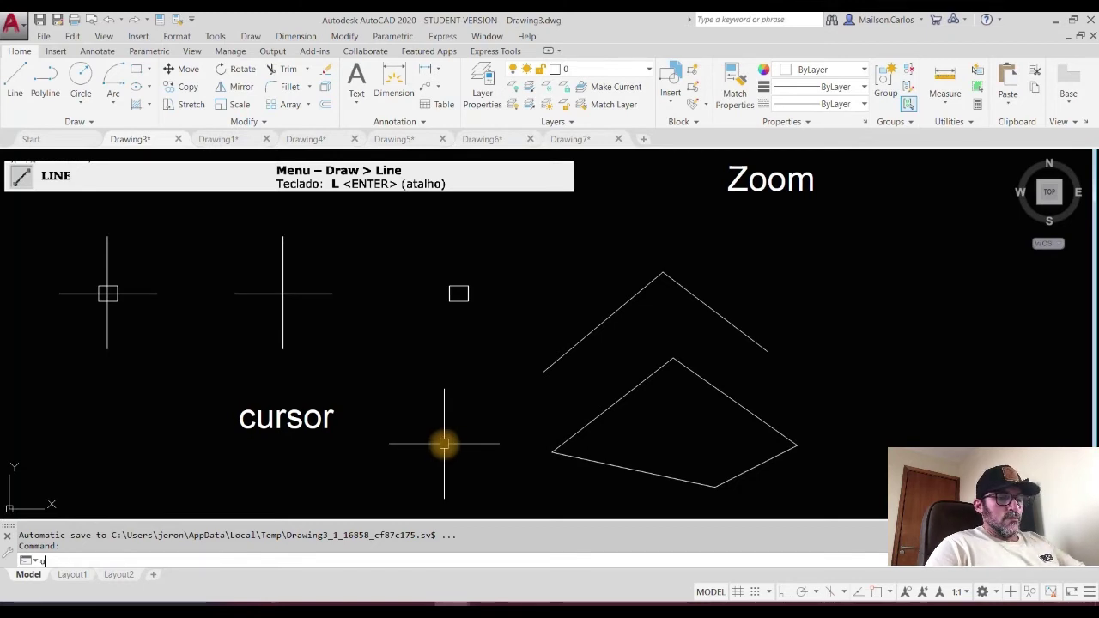
Step: Undo the finished four-sided shape as a whole and redo it
key("Return")
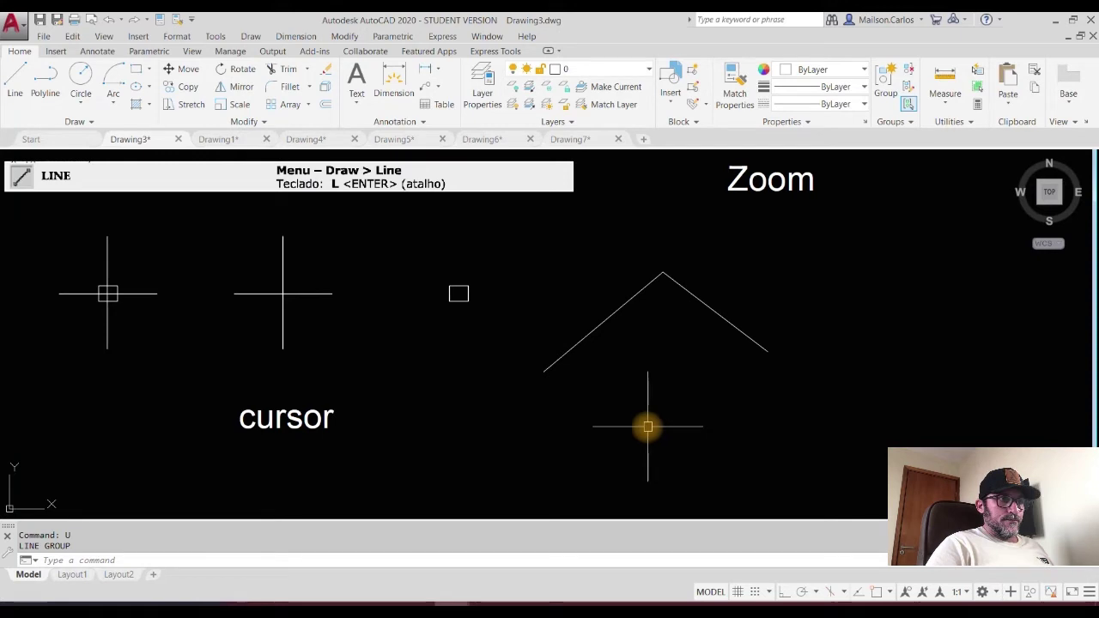
key("ctrl+y")
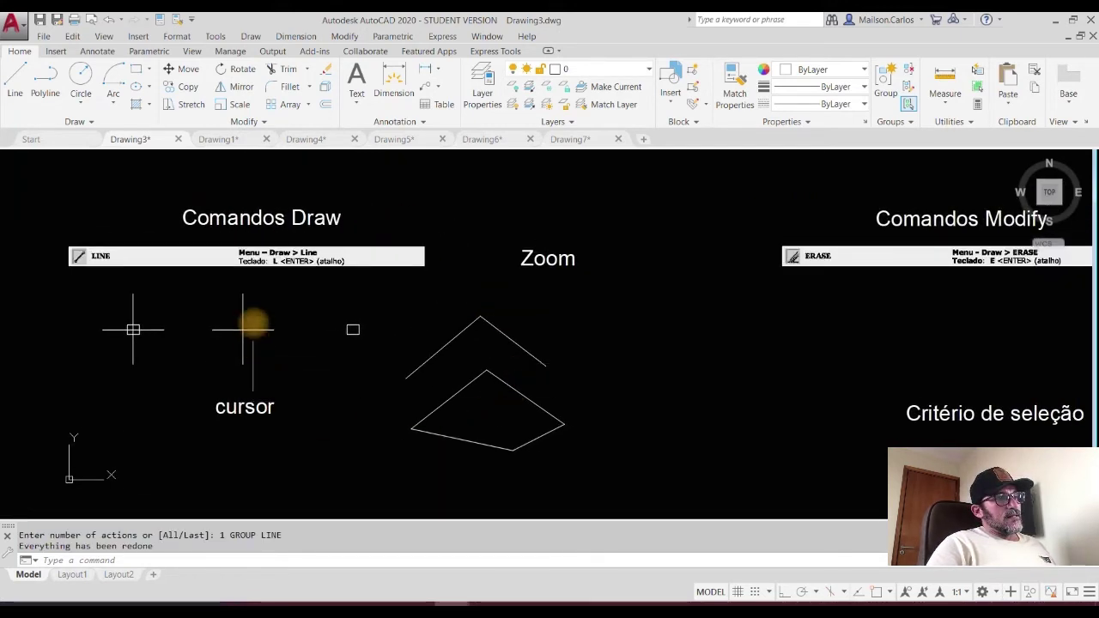
middle_click_drag(368, 343, 459, 368)
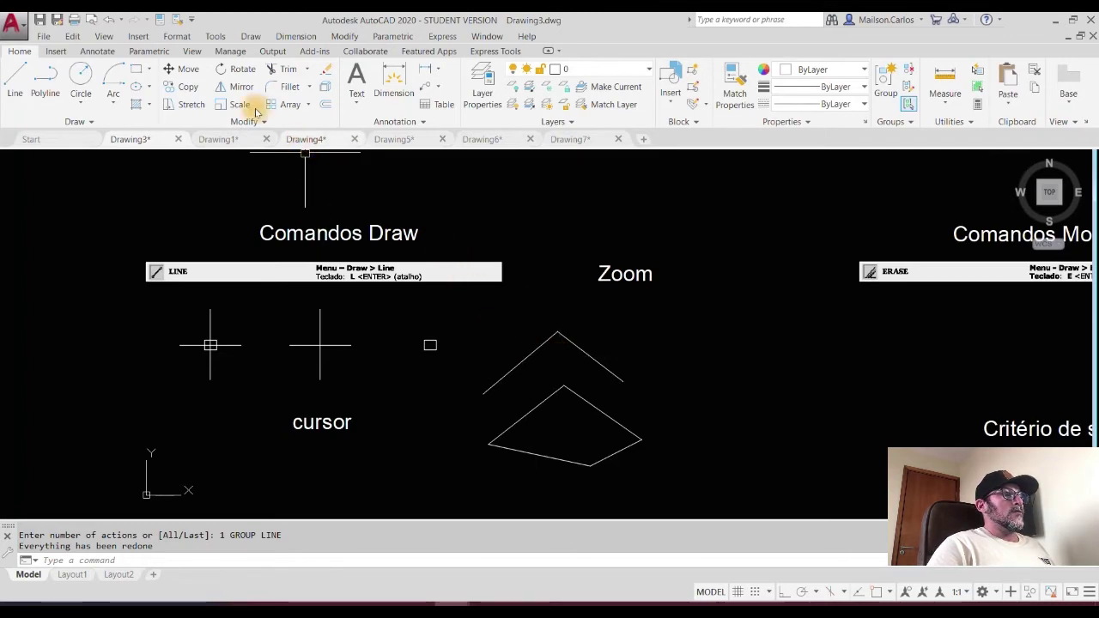
Step: Enable Shortcut menus in drawing area in the user preferences options, review the Right-Click Customization settings, and apply the change
left_click(216, 37)
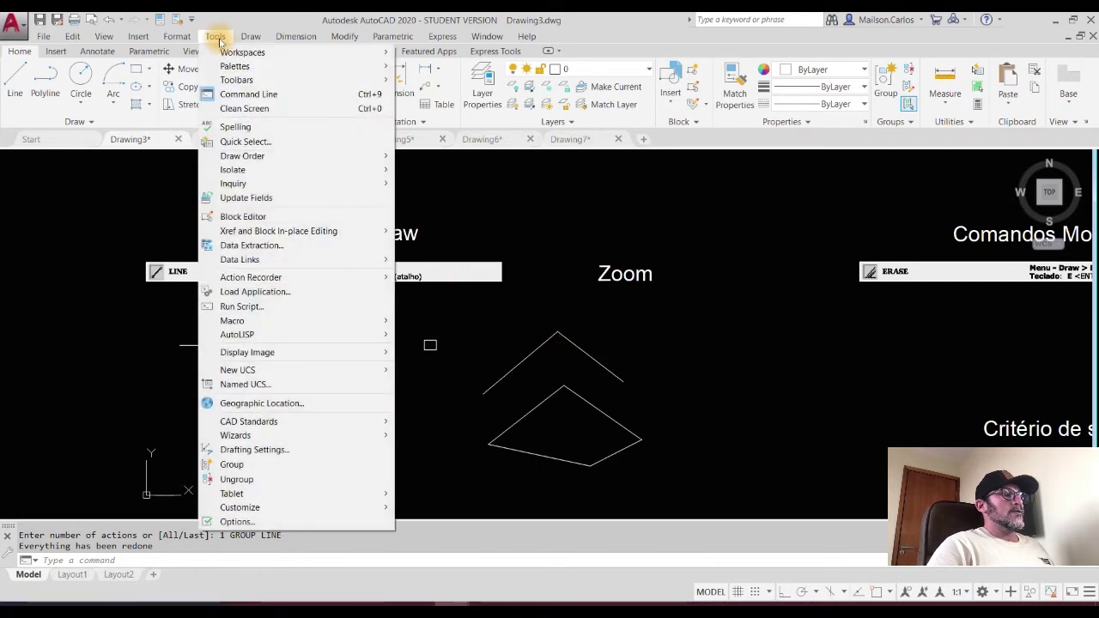
left_click(236, 521)
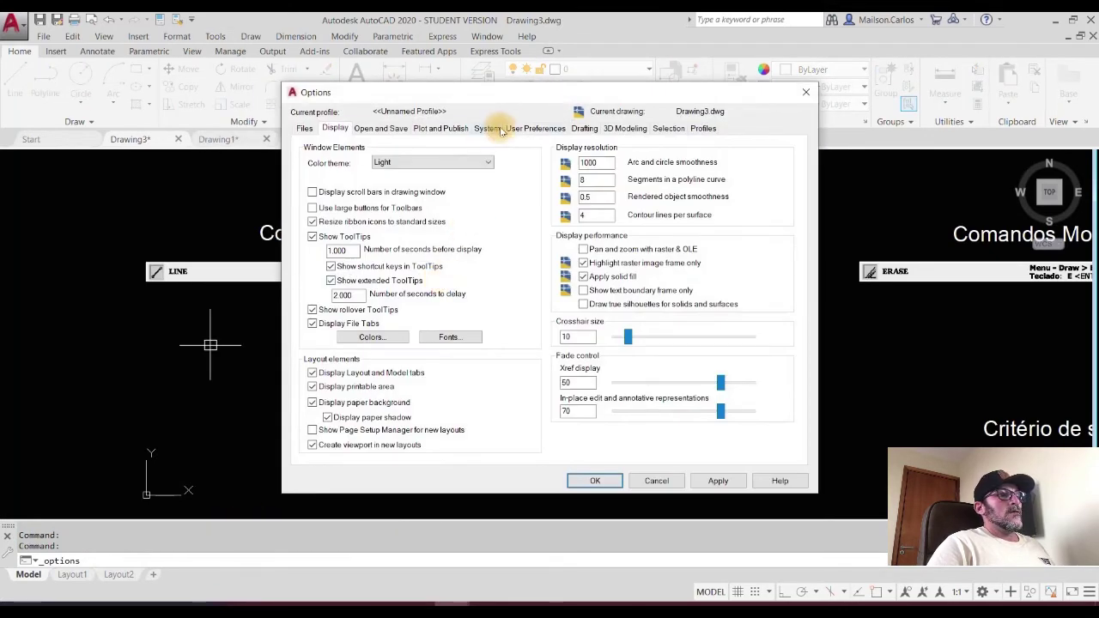
left_click(532, 129)
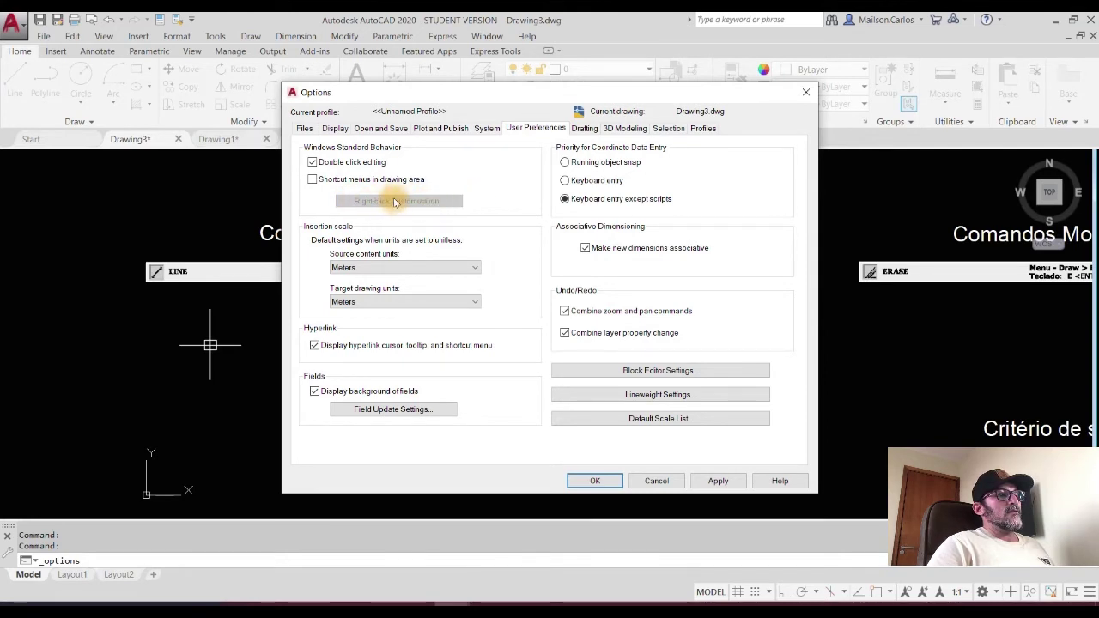
left_click(312, 181)
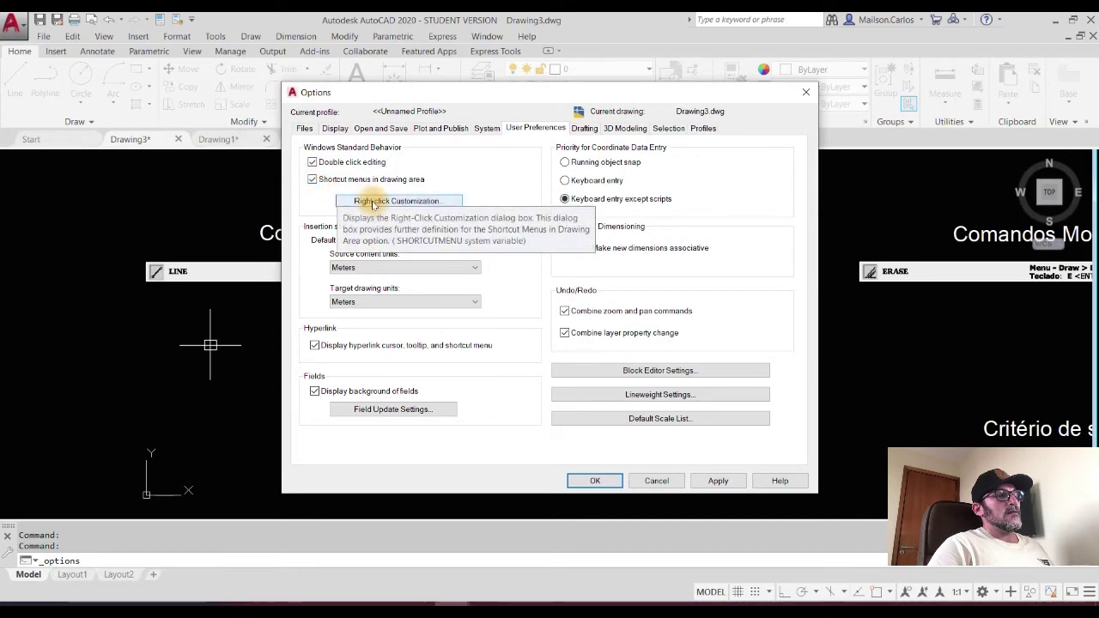
left_click(375, 203)
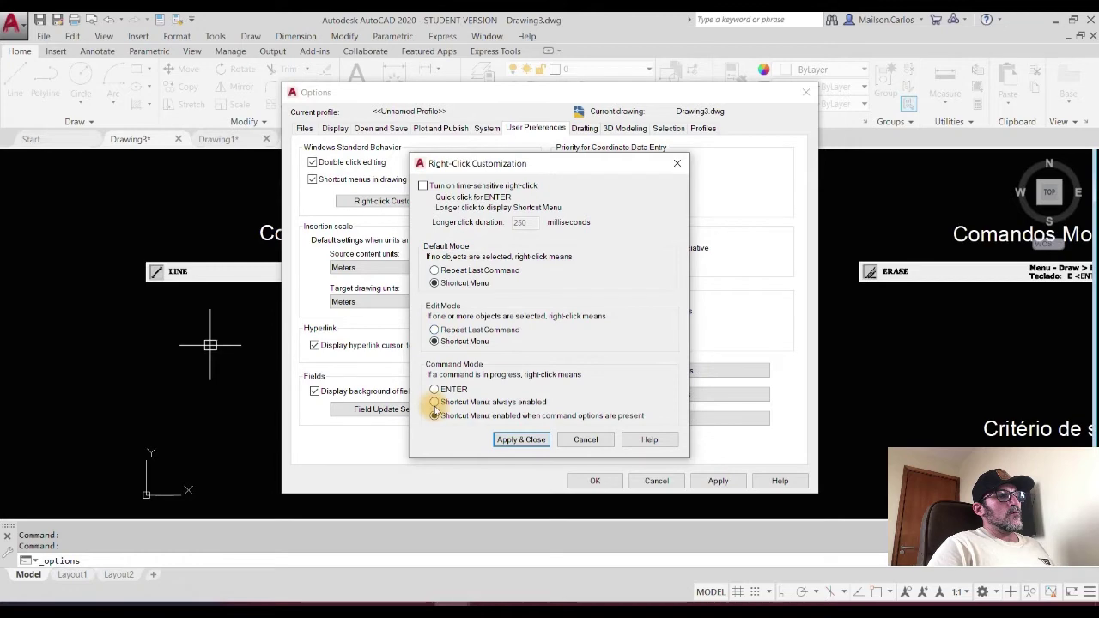
left_click(585, 439)
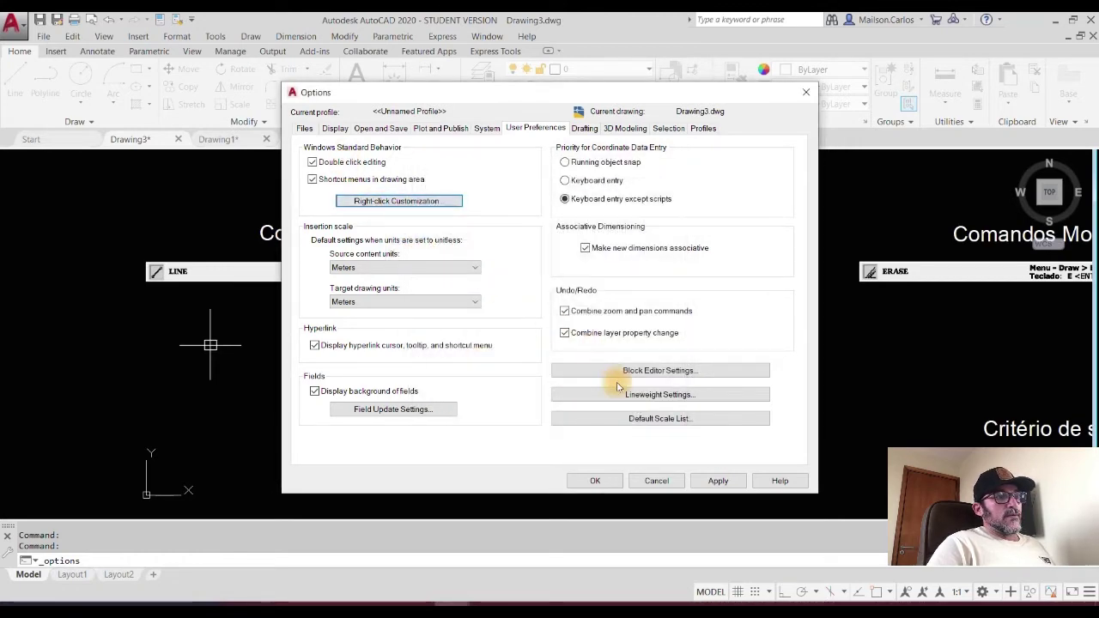
left_click(714, 481)
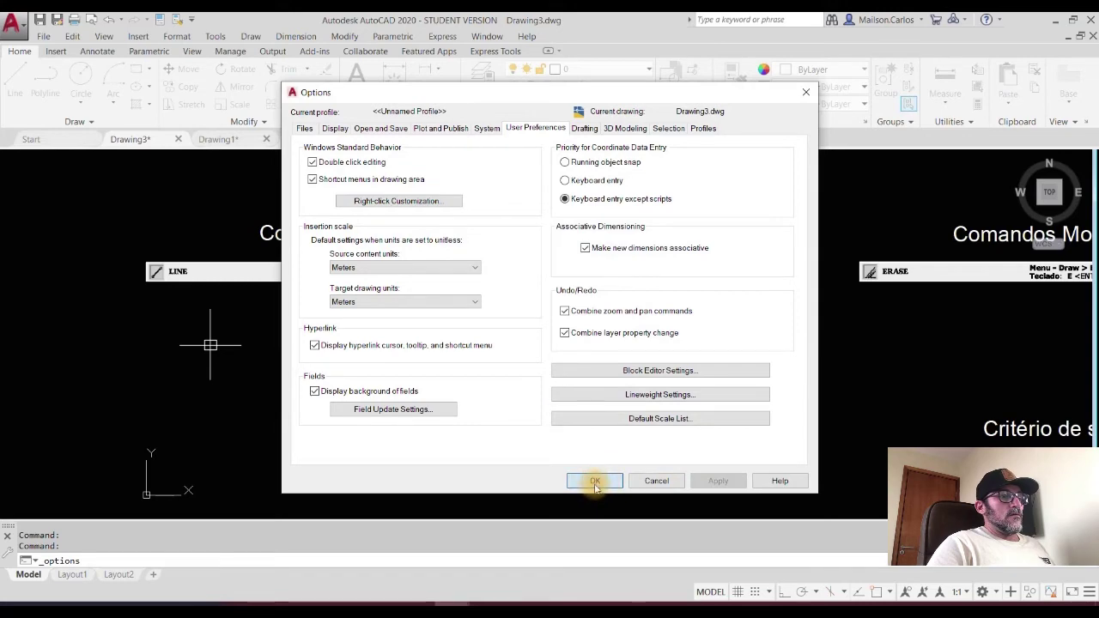
left_click(601, 482)
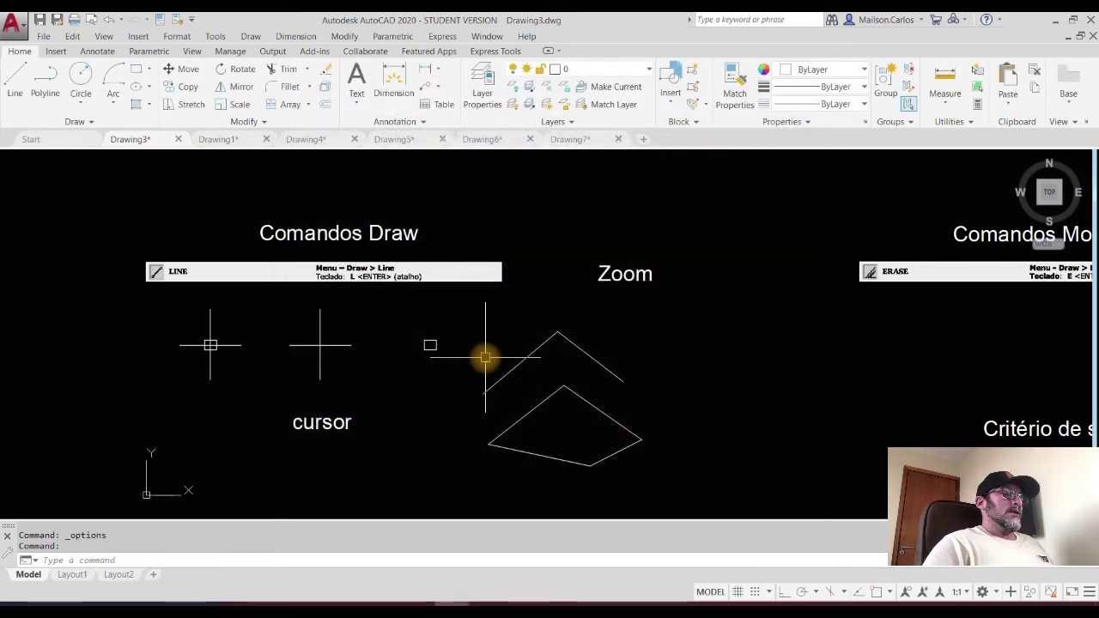
middle_click_drag(566, 359, 485, 320)
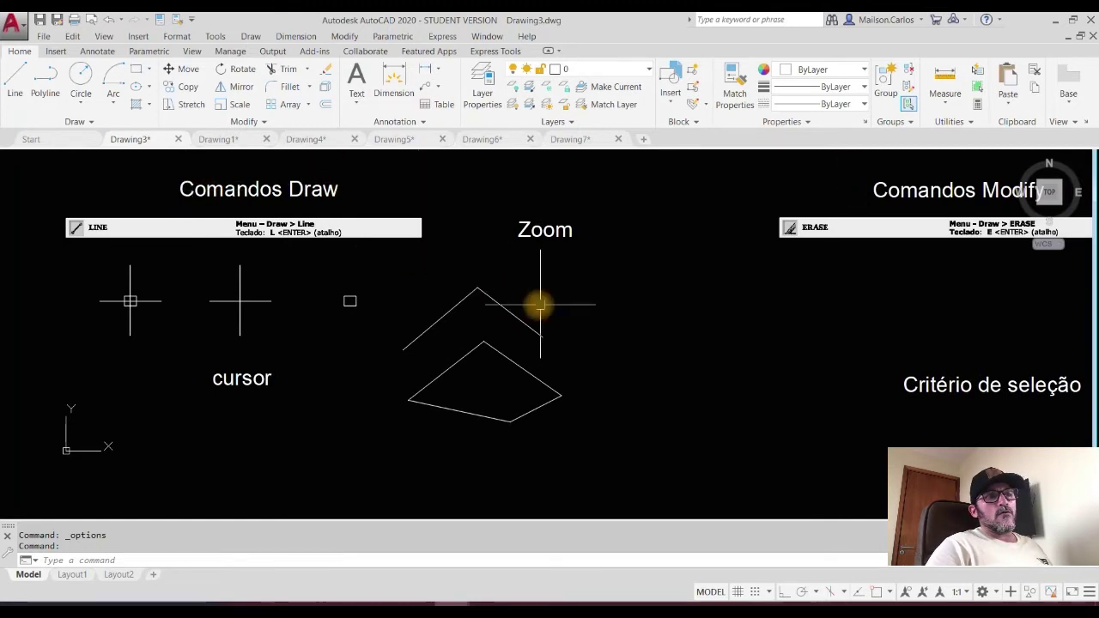
Step: Draw two connected line segments in the empty area beside the four-sided shape, keeping the Line command running
left_click(15, 81)
left_click(558, 468)
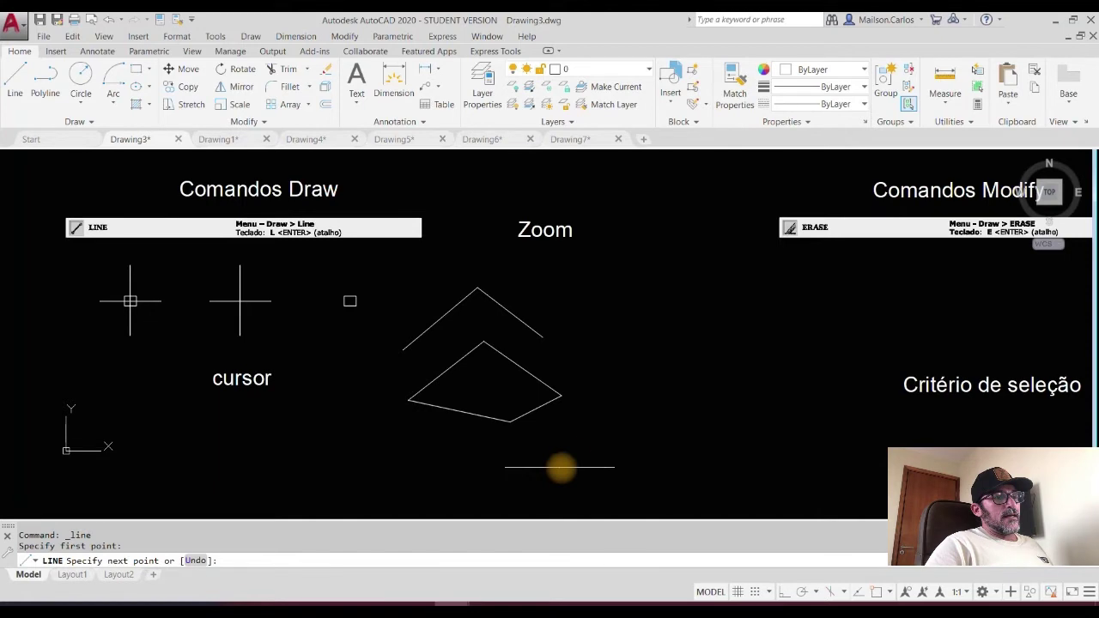
left_click(655, 326)
left_click(739, 417)
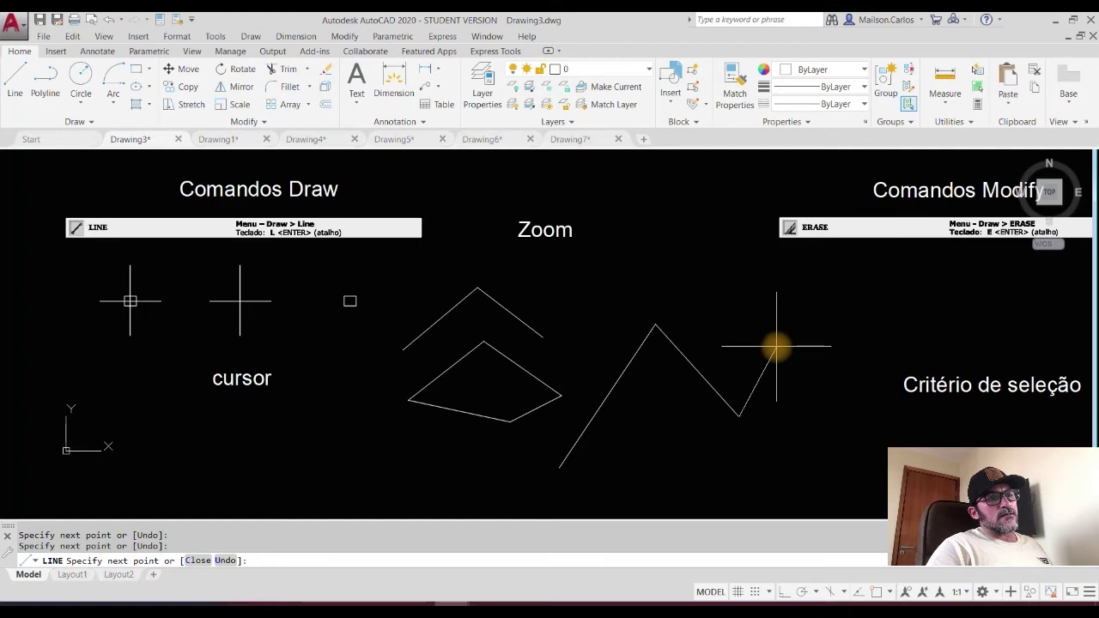
Step: Review the running Line command's shortcut menu options and shift the view slightly with its Pan option before resuming the line
right_click(777, 351)
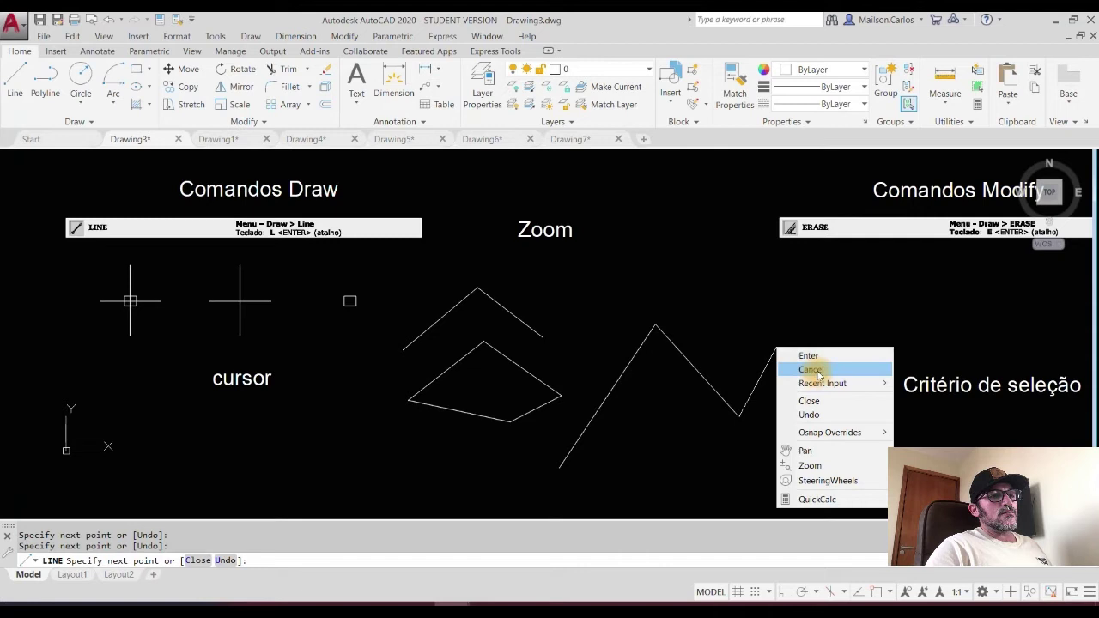
mouse_move(816, 383)
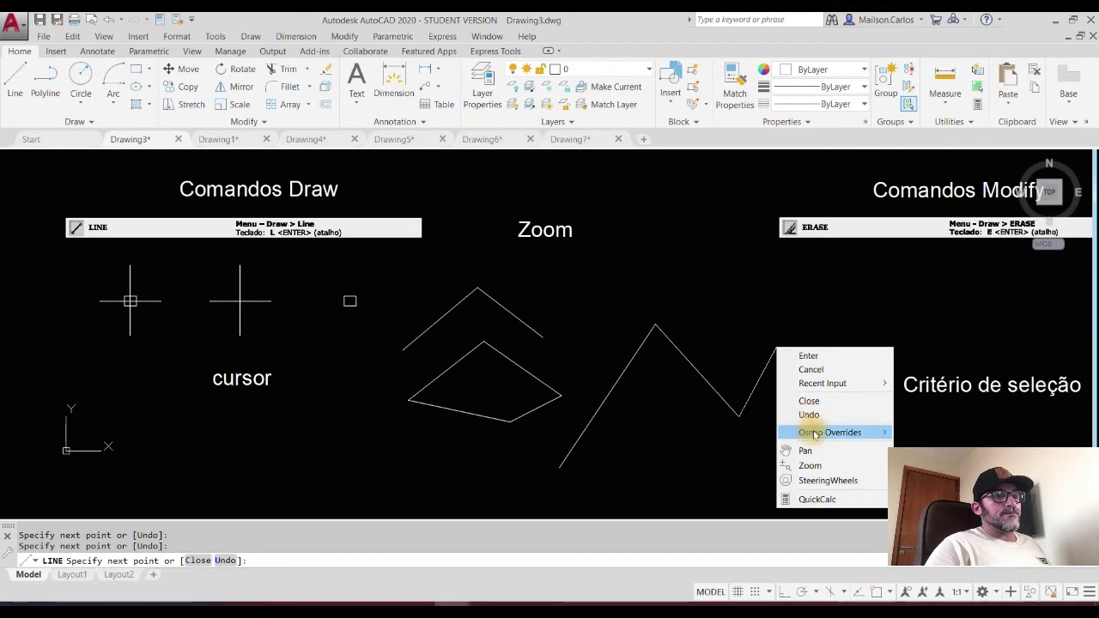
mouse_move(815, 433)
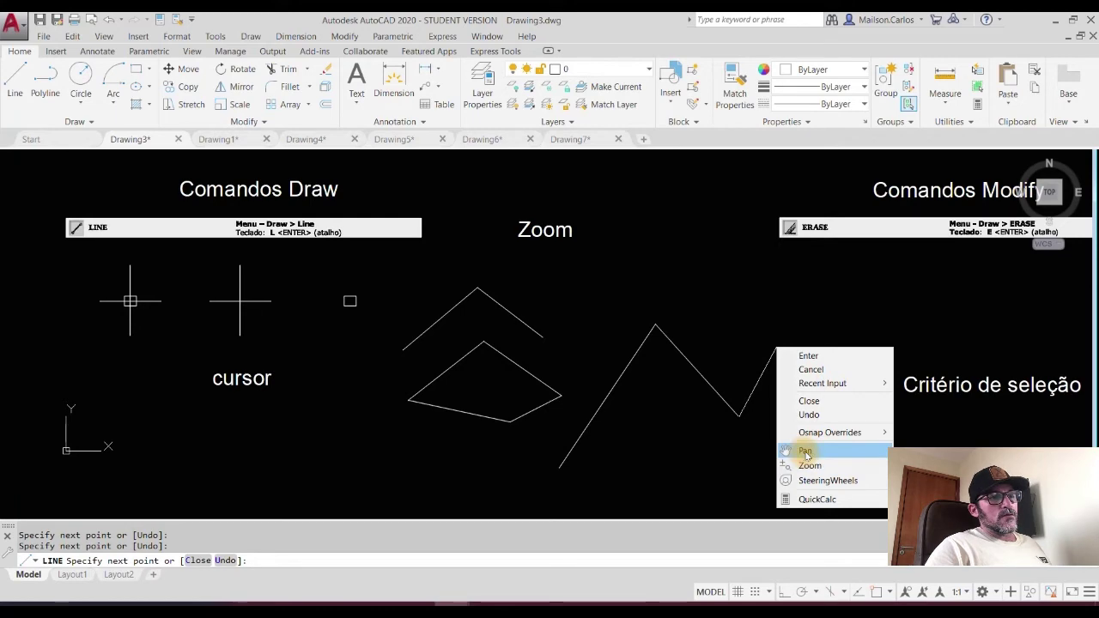
left_click(805, 452)
mouse_move(650, 368)
left_mouse_down()
mouse_move(655, 331)
mouse_move(674, 335)
left_mouse_up()
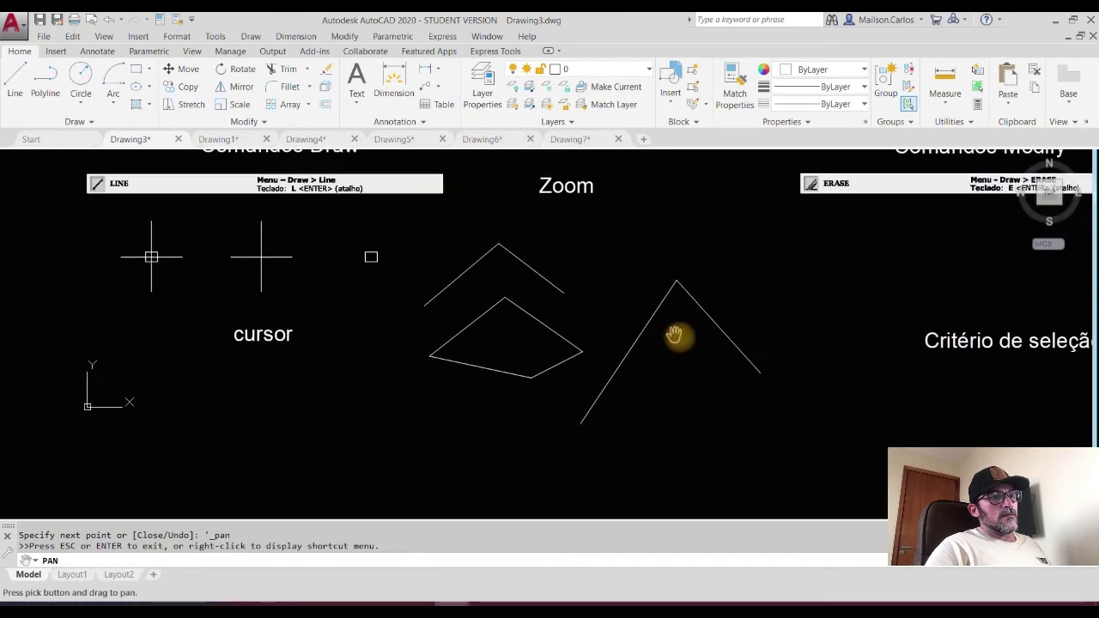
right_click(731, 342)
left_click(745, 348)
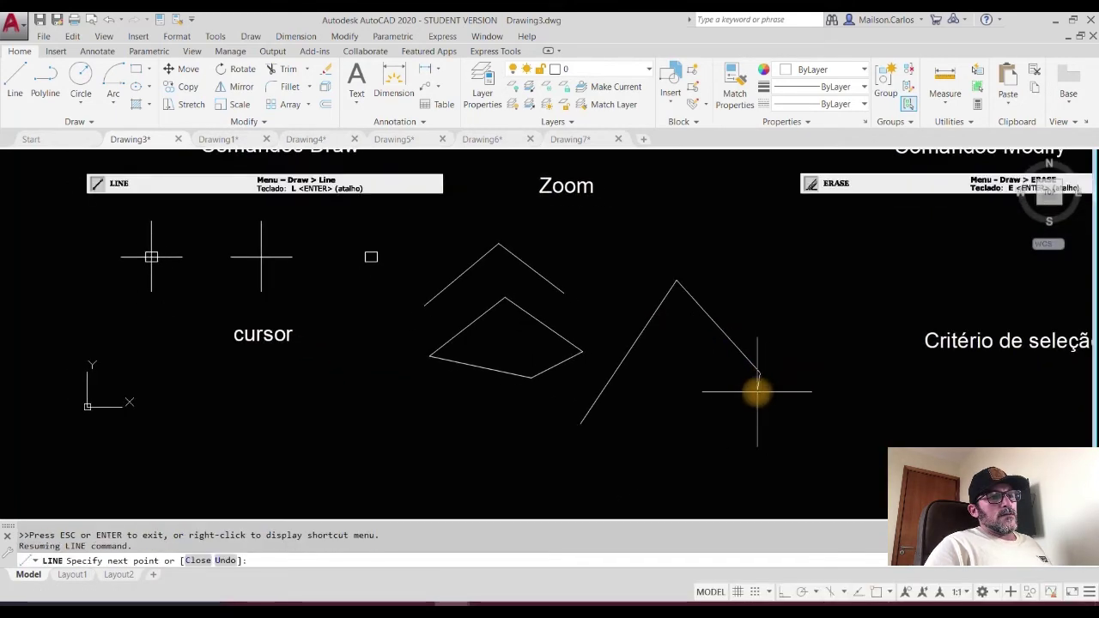
Step: Zoom the view out slightly with the Zoom option of the running Line command's shortcut menu, and exit the zoom
right_click(757, 391)
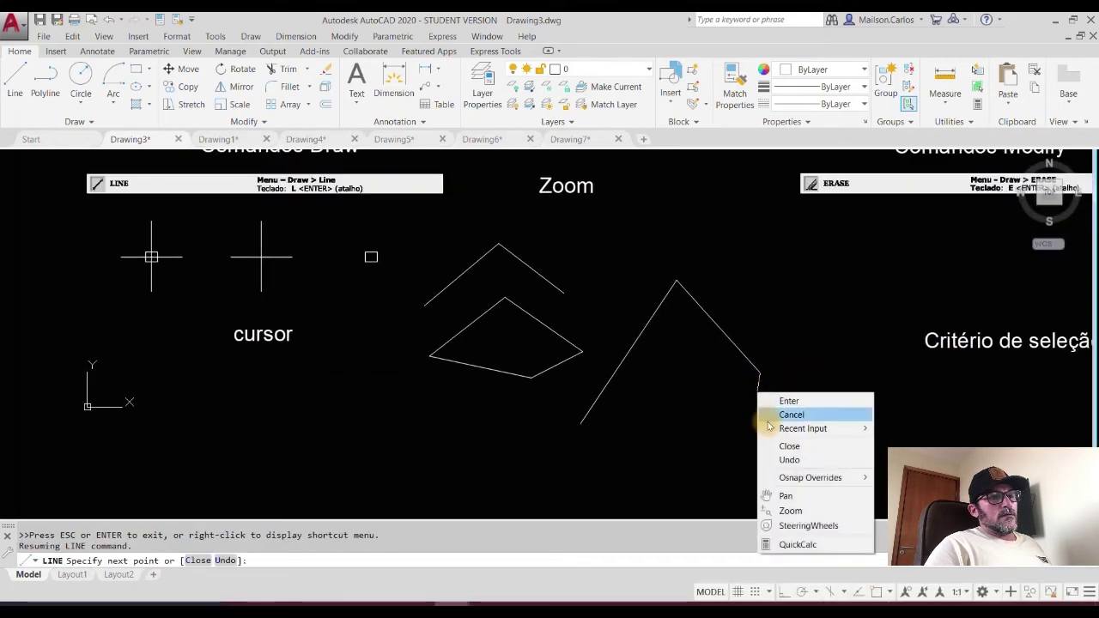
left_click(790, 512)
mouse_move(662, 431)
left_mouse_down()
mouse_move(654, 258)
mouse_move(684, 400)
mouse_move(682, 461)
left_mouse_up()
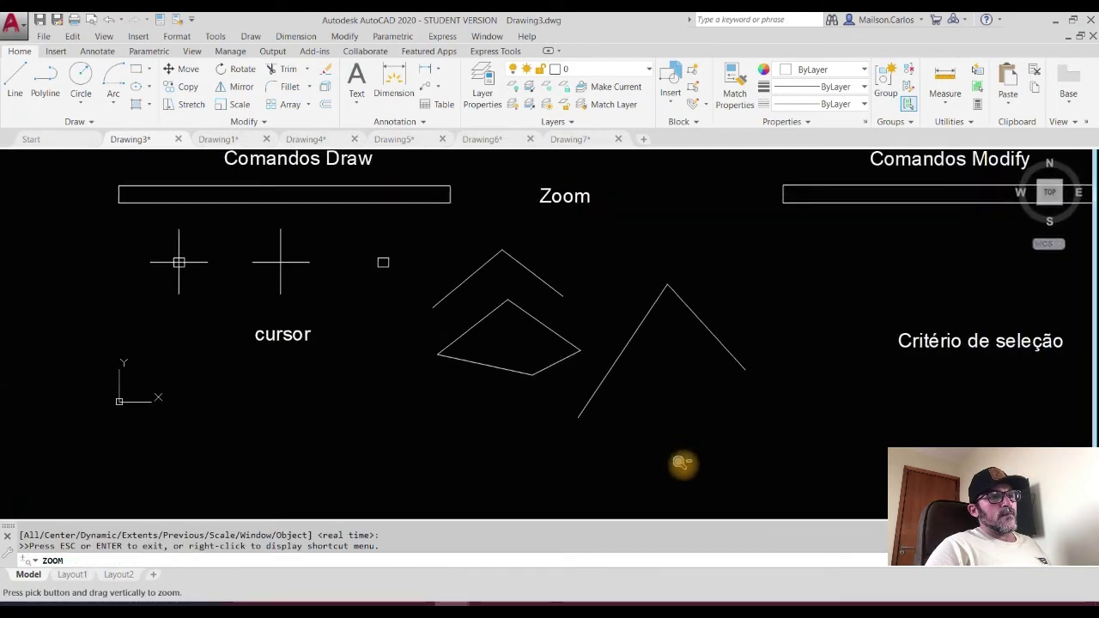
right_click(695, 335)
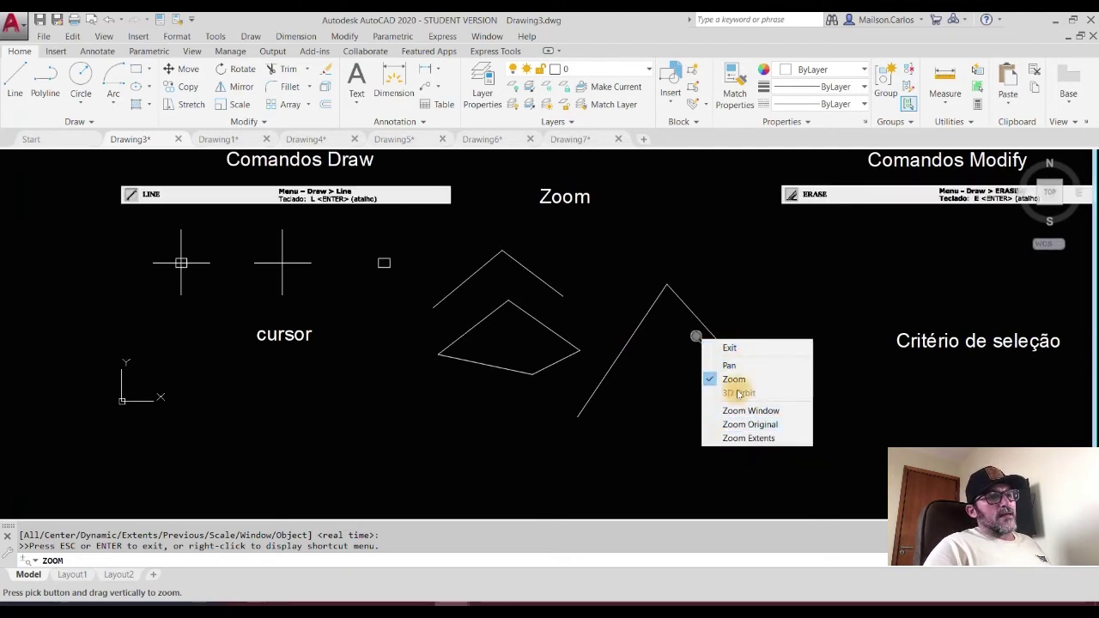
left_click(749, 348)
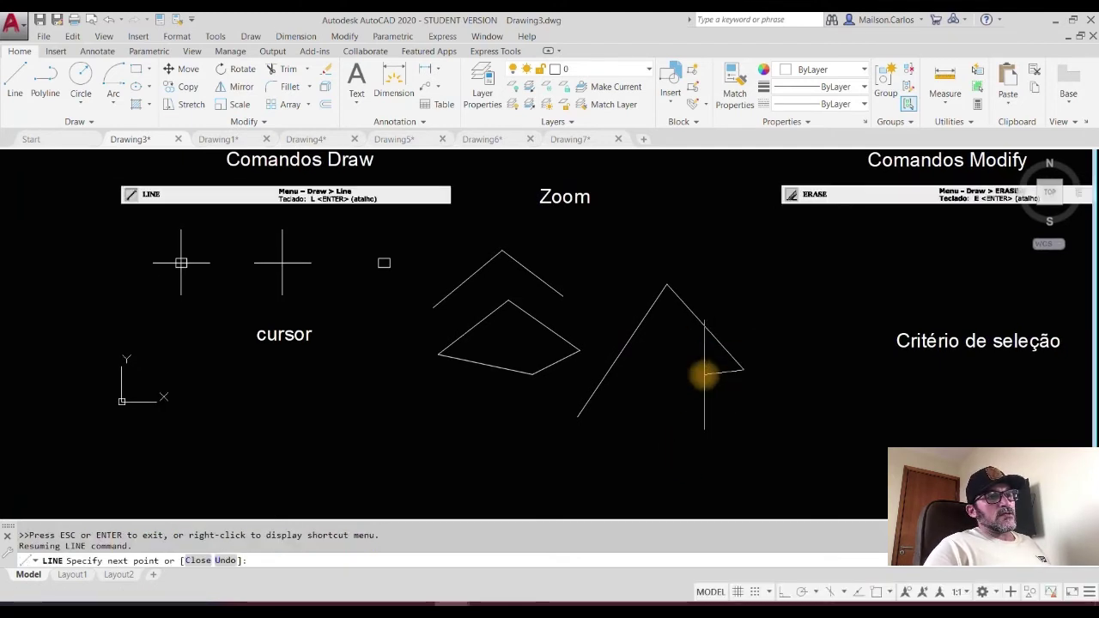
Step: Zoom out and pan the drawing with SteeringWheels from within the Line command, and exit the wheel
right_click(785, 367)
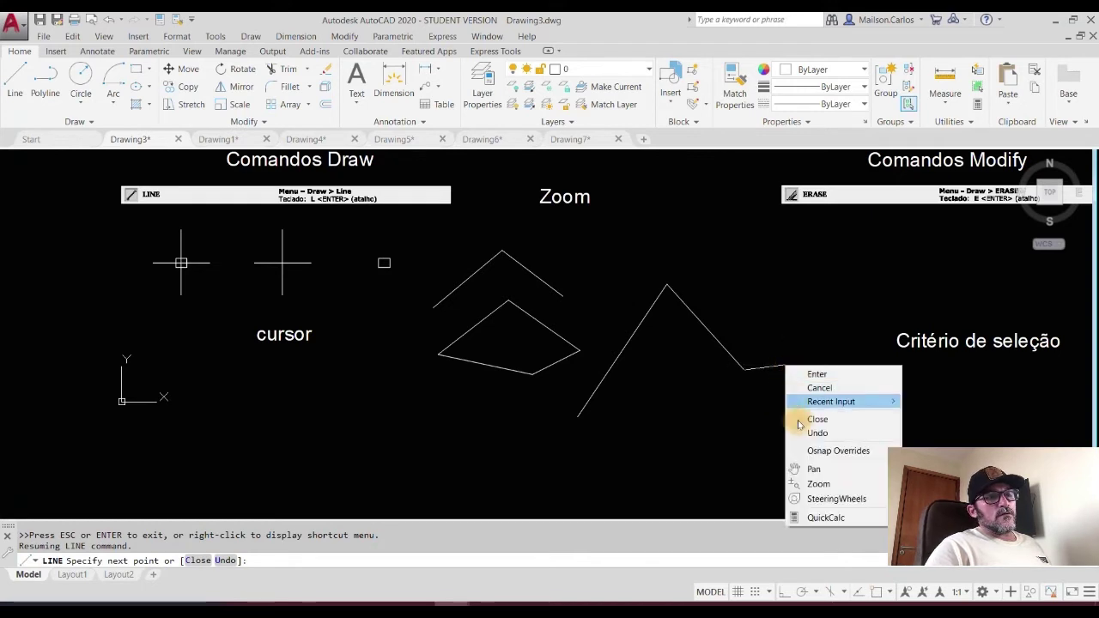
left_click(818, 500)
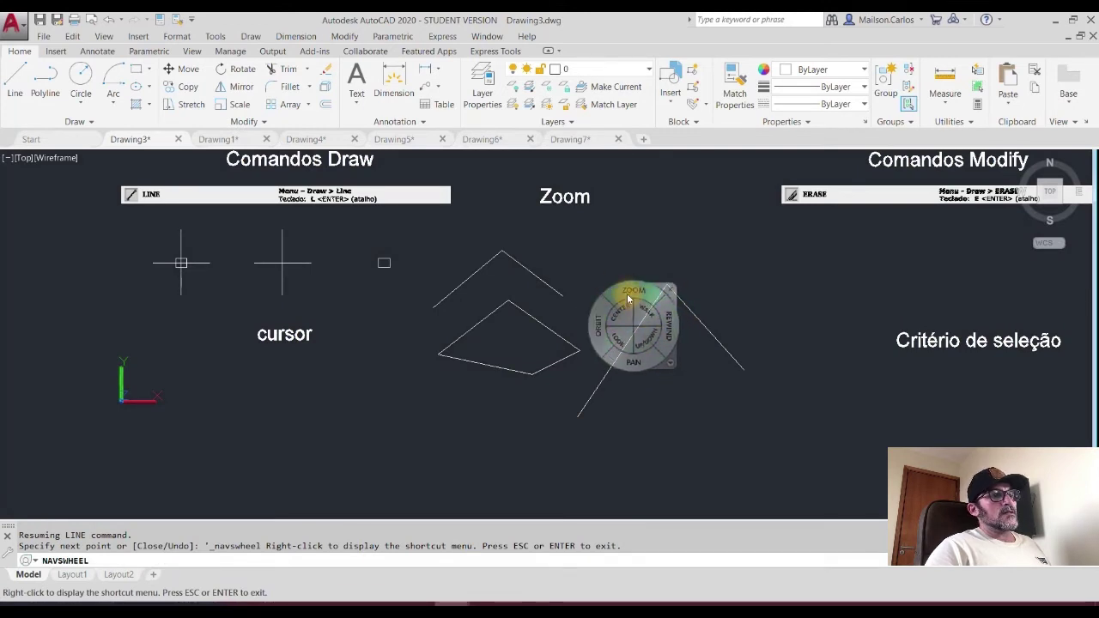
mouse_move(631, 294)
left_mouse_down()
mouse_move(626, 199)
mouse_move(624, 330)
left_mouse_up()
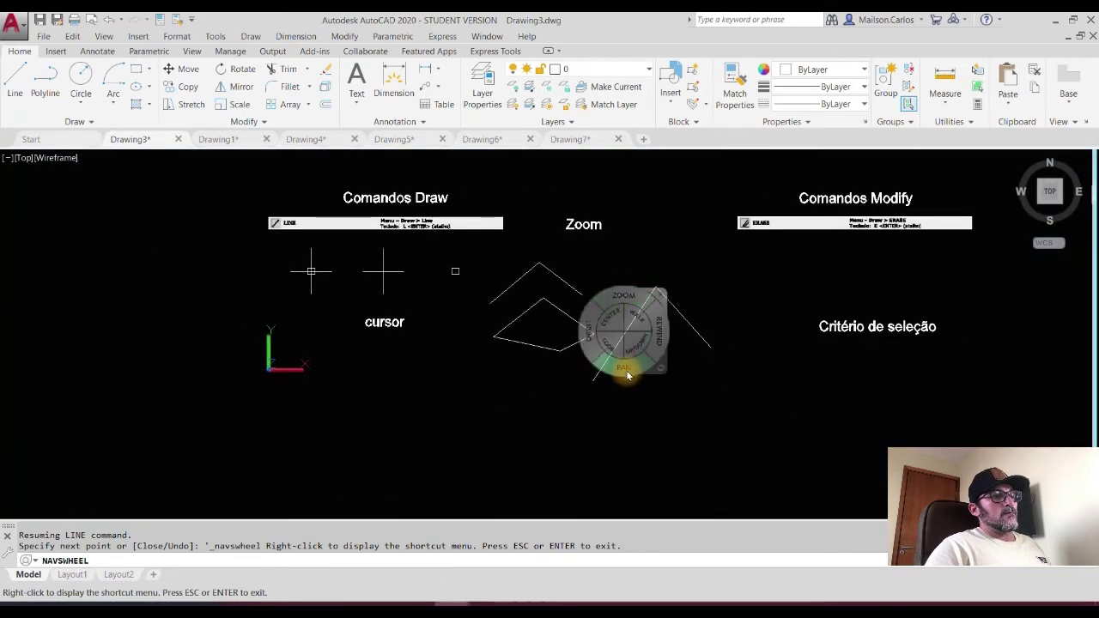
mouse_move(626, 369)
left_mouse_down()
mouse_move(547, 324)
mouse_move(618, 380)
mouse_move(562, 385)
left_mouse_up()
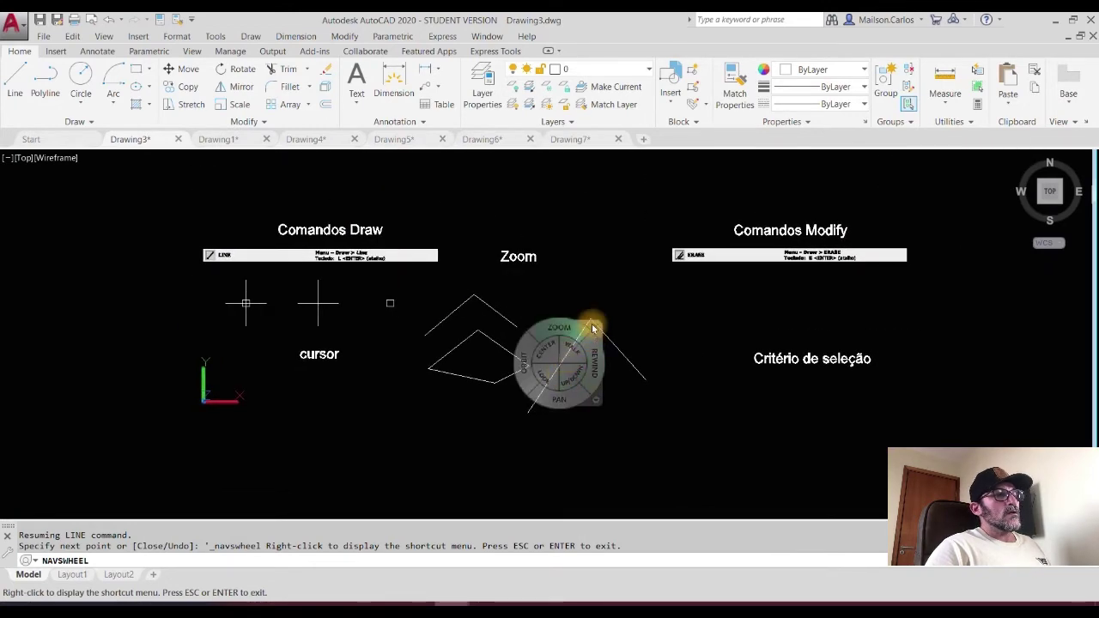
key("Escape")
Step: View the QuickCalc calculator from within the Line command, close it, and end the line with its two segments
right_click(650, 335)
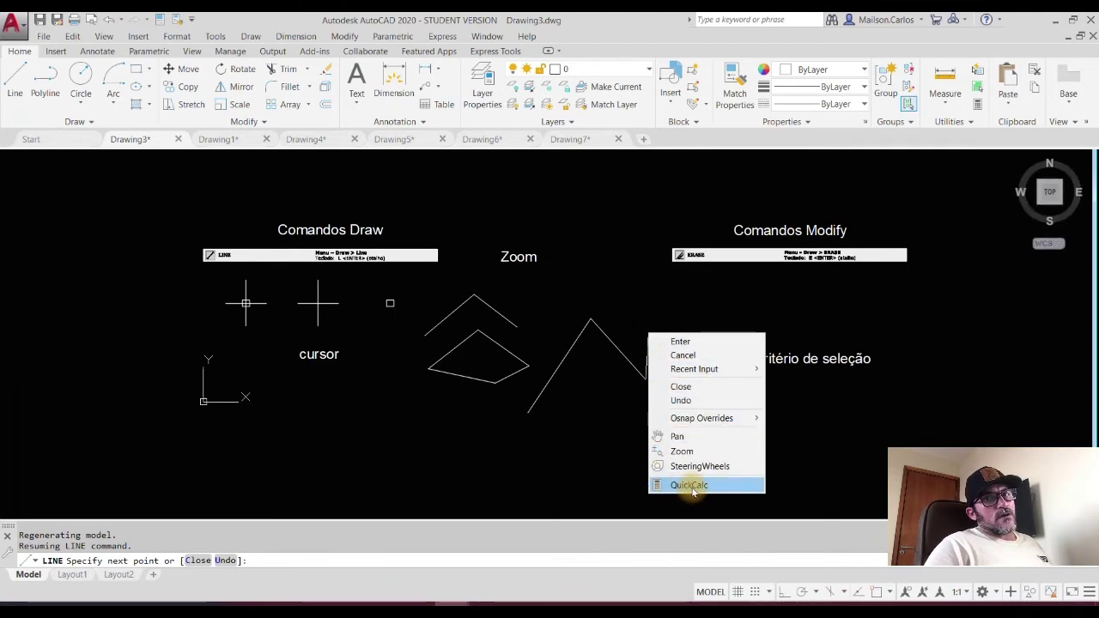
left_click(689, 486)
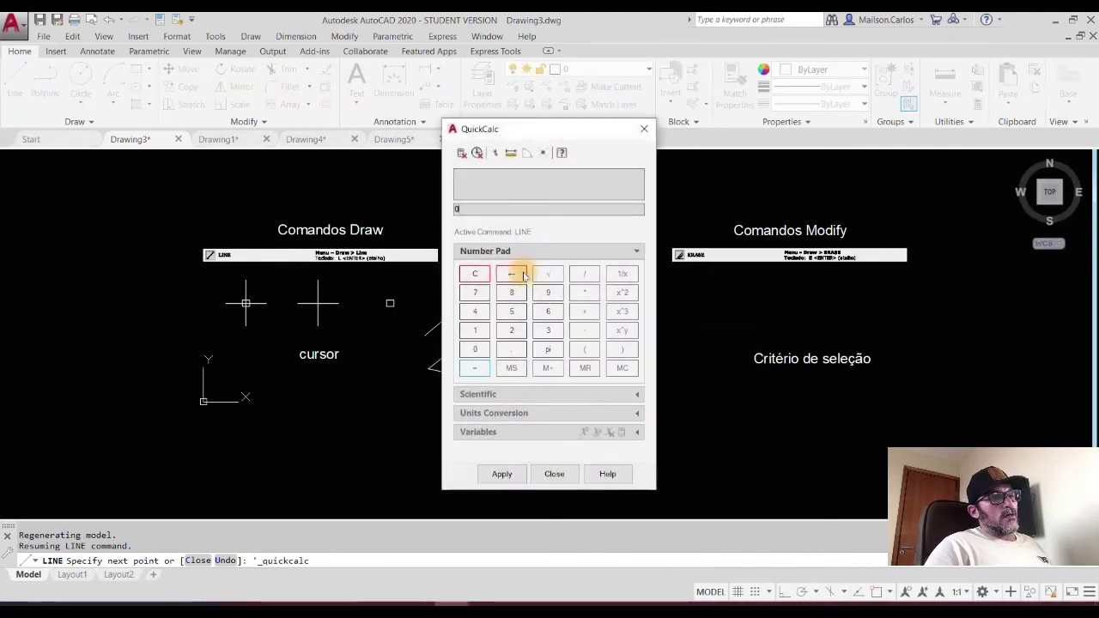
left_click(550, 473)
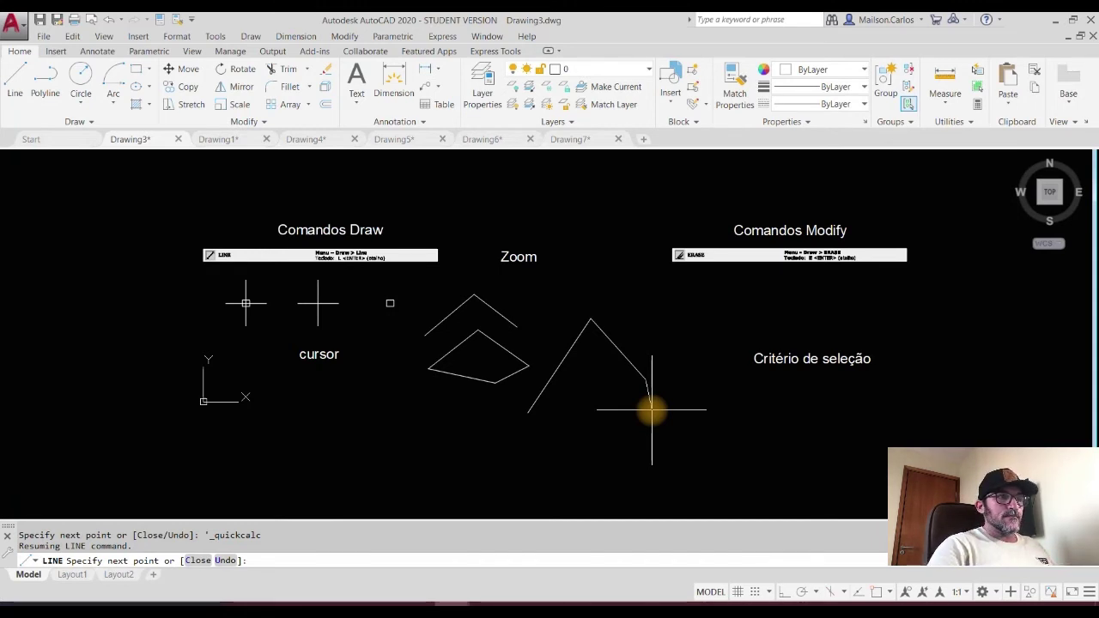
key("Escape")
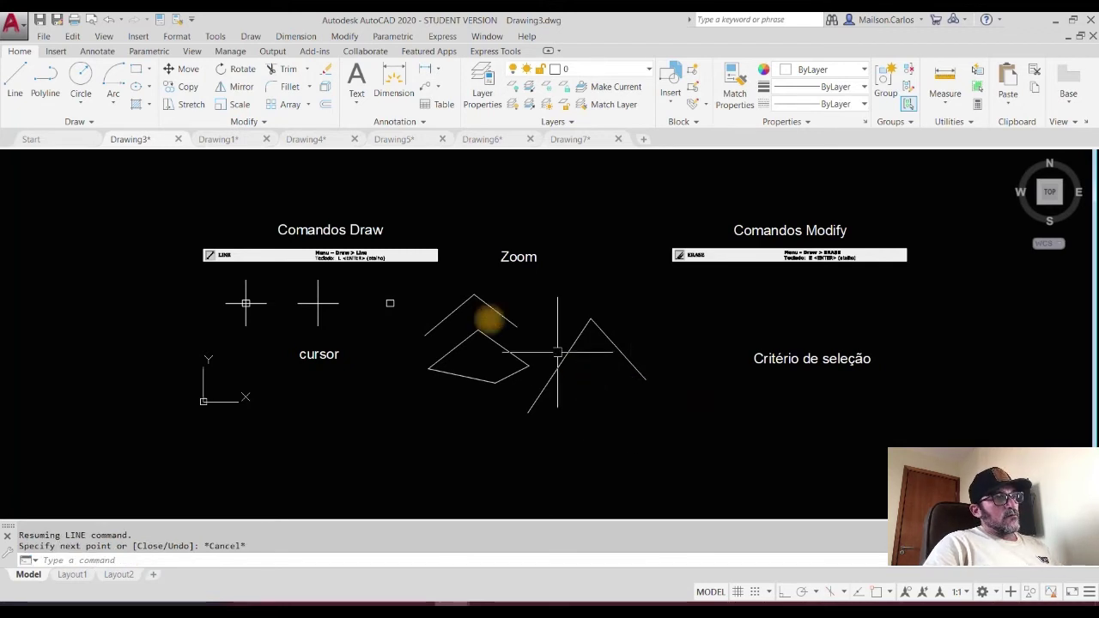
Step: Set right-click customization to Repeat Last Command for default and edit modes and ENTER for command mode, and apply the options
left_click(219, 38)
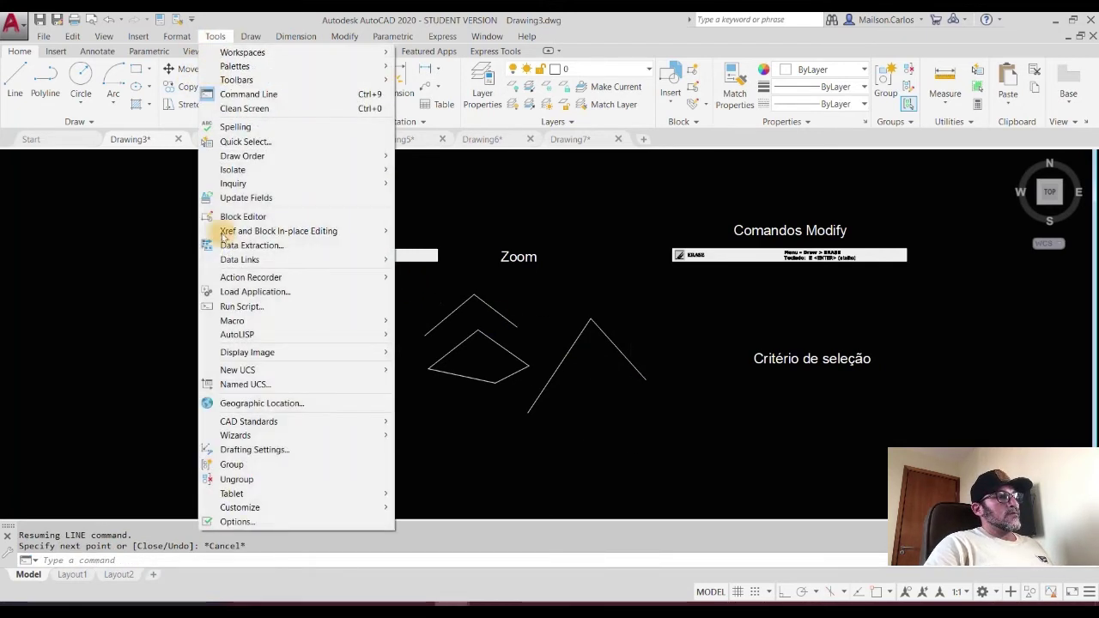
left_click(255, 520)
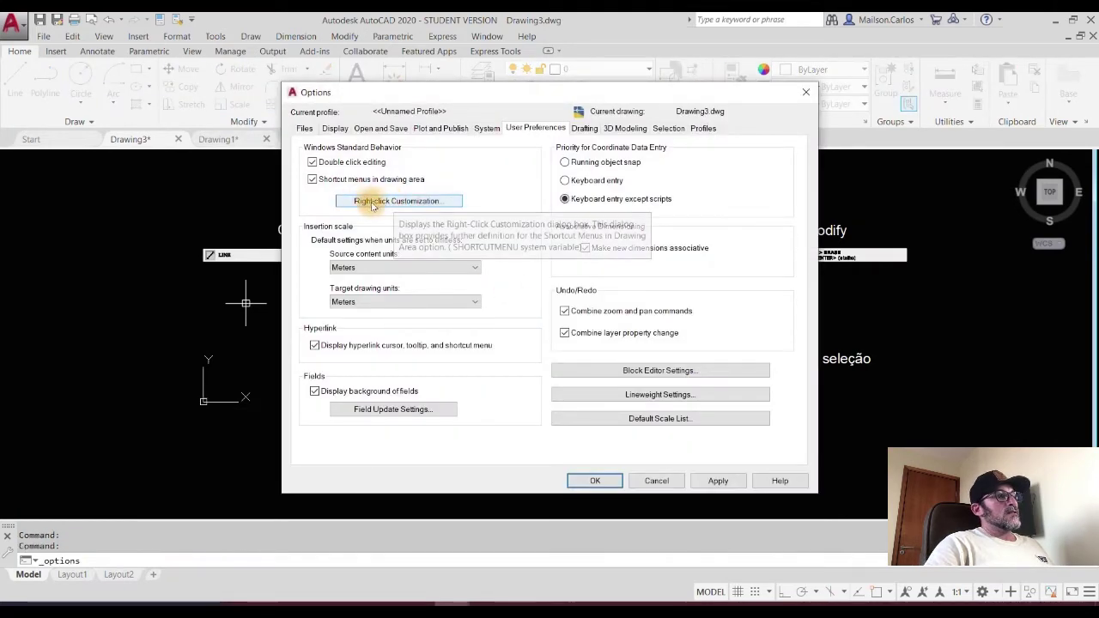
left_click(392, 201)
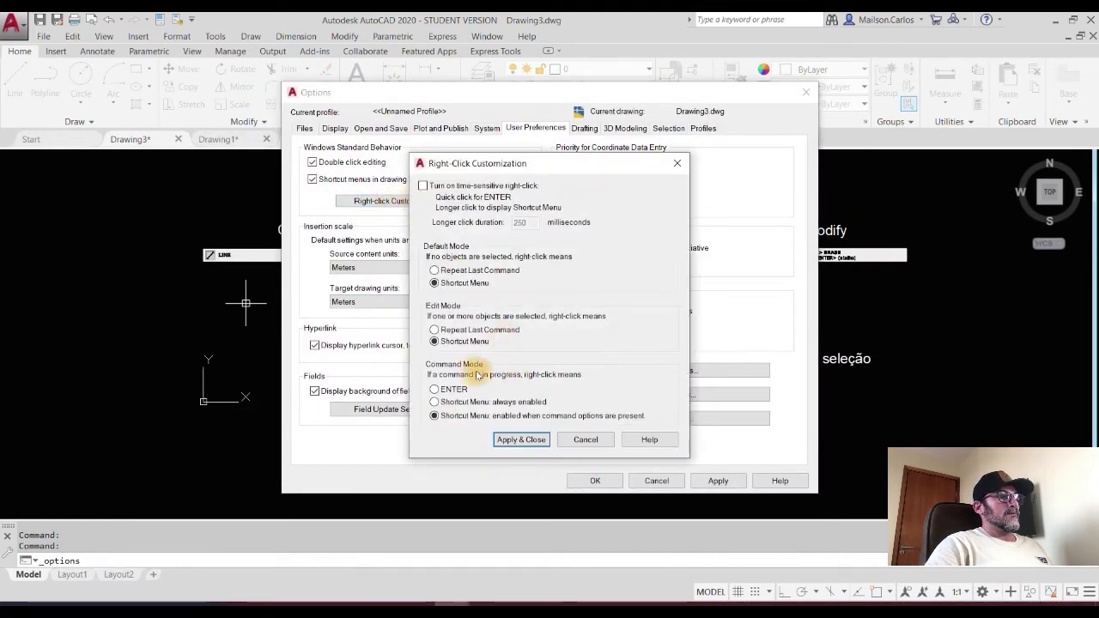
left_click(435, 390)
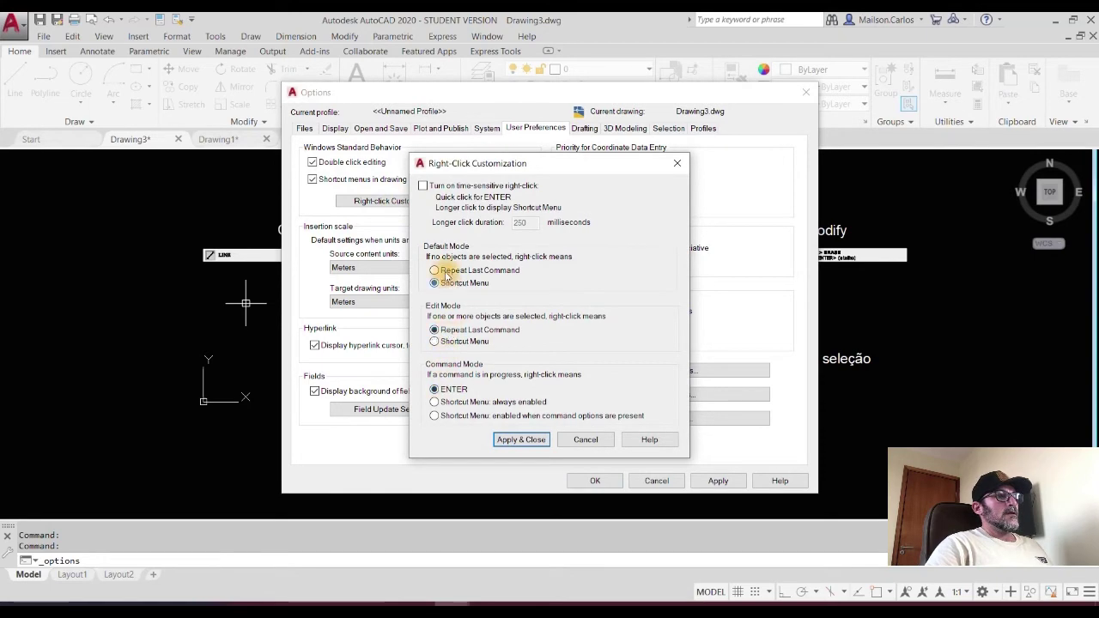
left_click(518, 439)
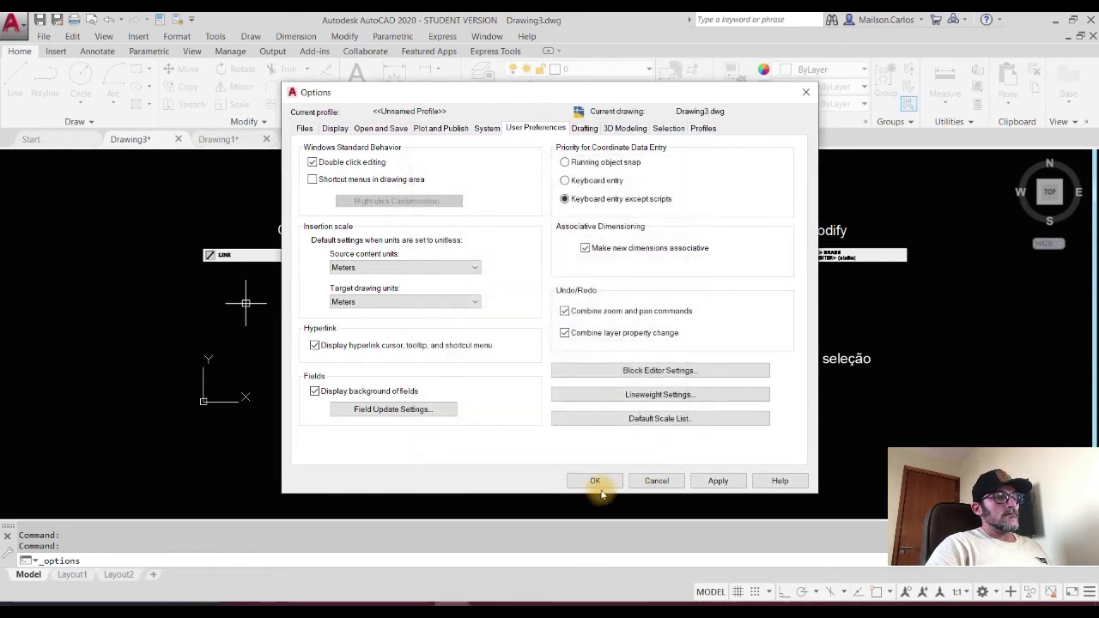
left_click(594, 483)
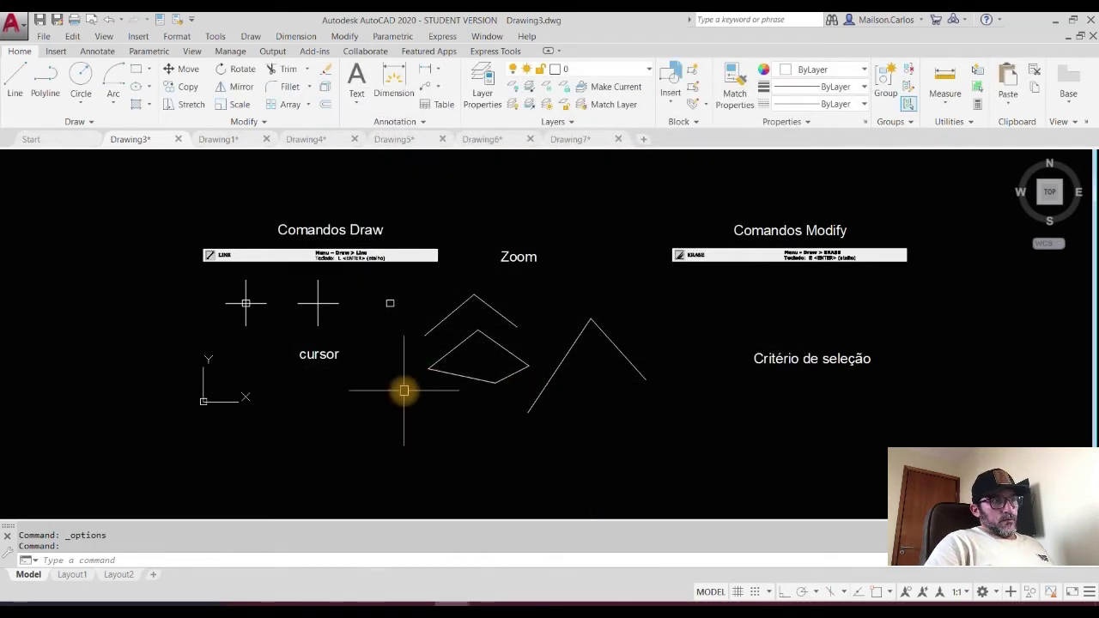
Step: Examine the three drawn cursor forms: crosshair with pickbox, plain crosshair, and pickbox alone, relating them to the Draw and Modify commands
scroll(440, 372, "up", 3)
mouse_move(441, 371)
middle_mouse_down()
mouse_move(447, 387)
mouse_move(527, 400)
middle_mouse_up()
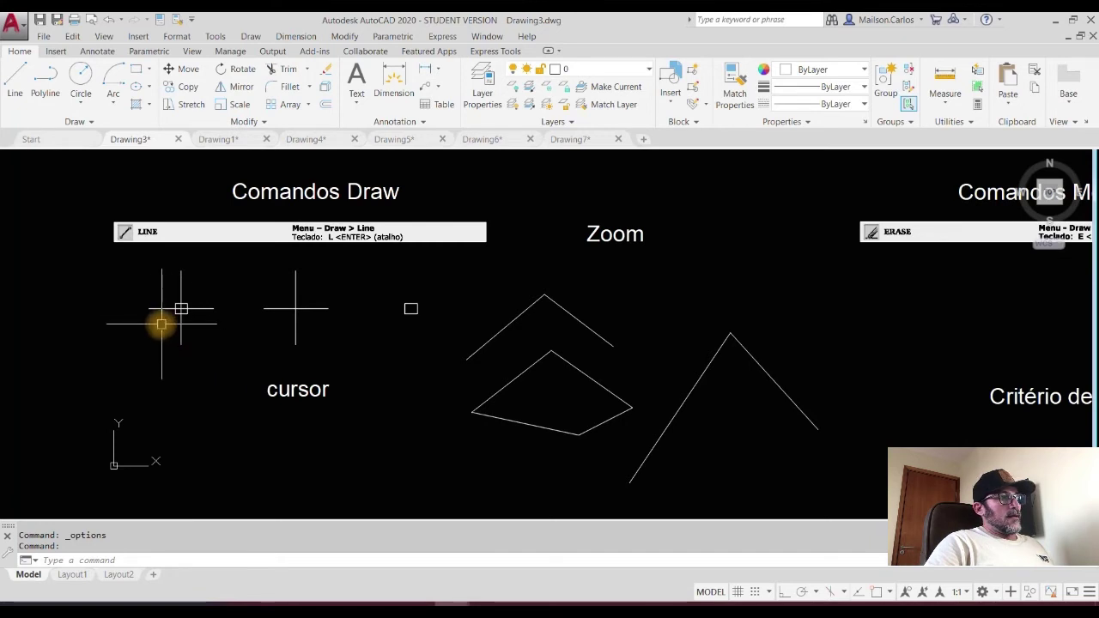
scroll(152, 297, "up", 2)
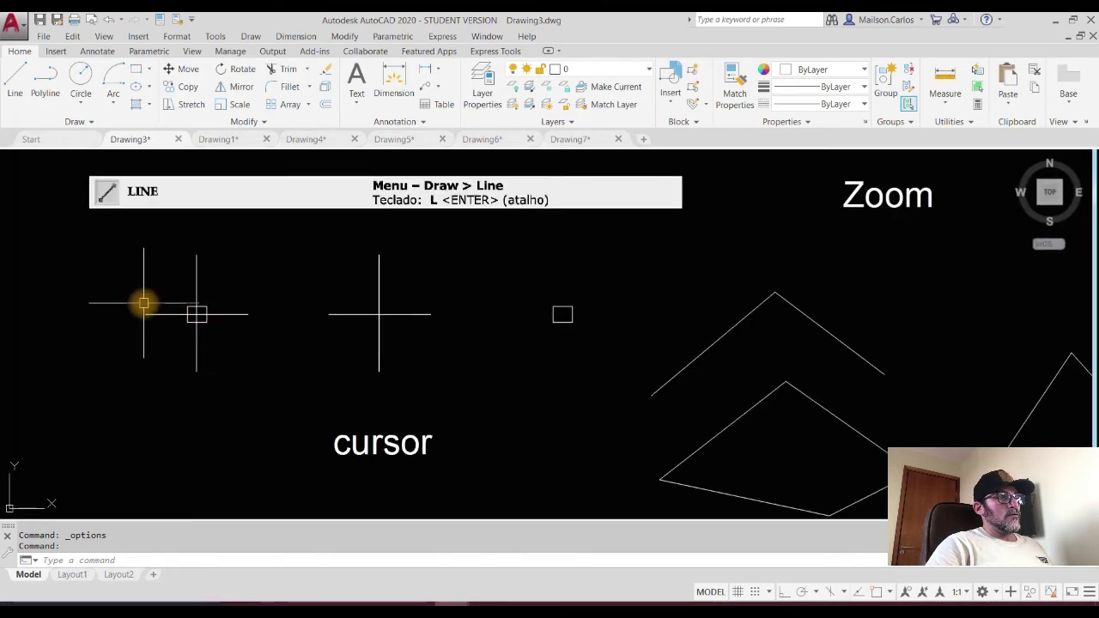
scroll(144, 304, "up", 2)
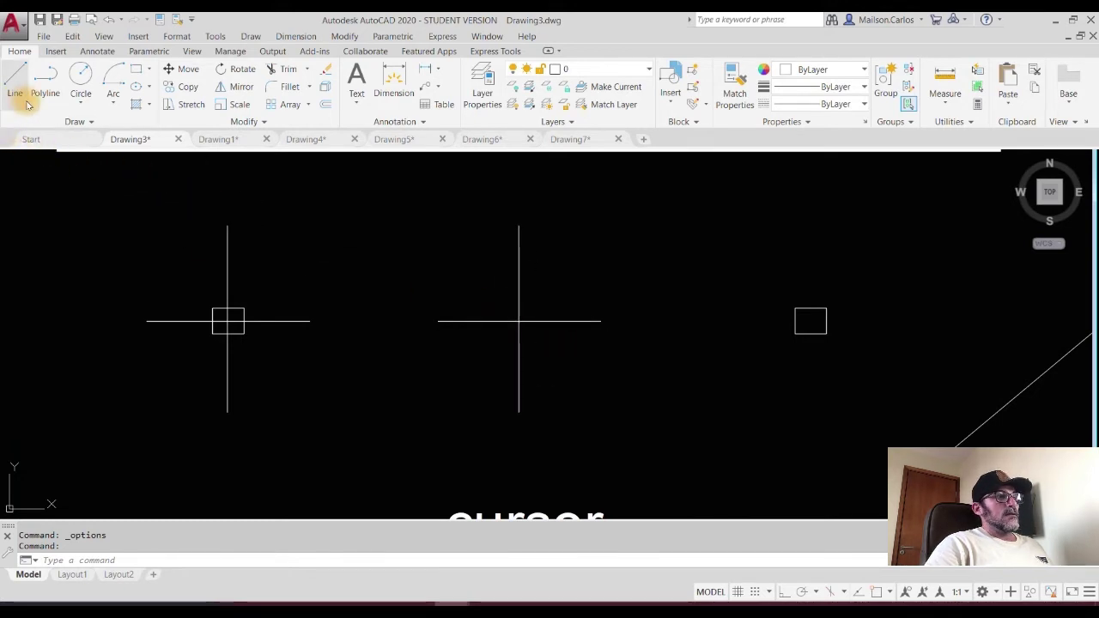
middle_click_drag(798, 329, 474, 371)
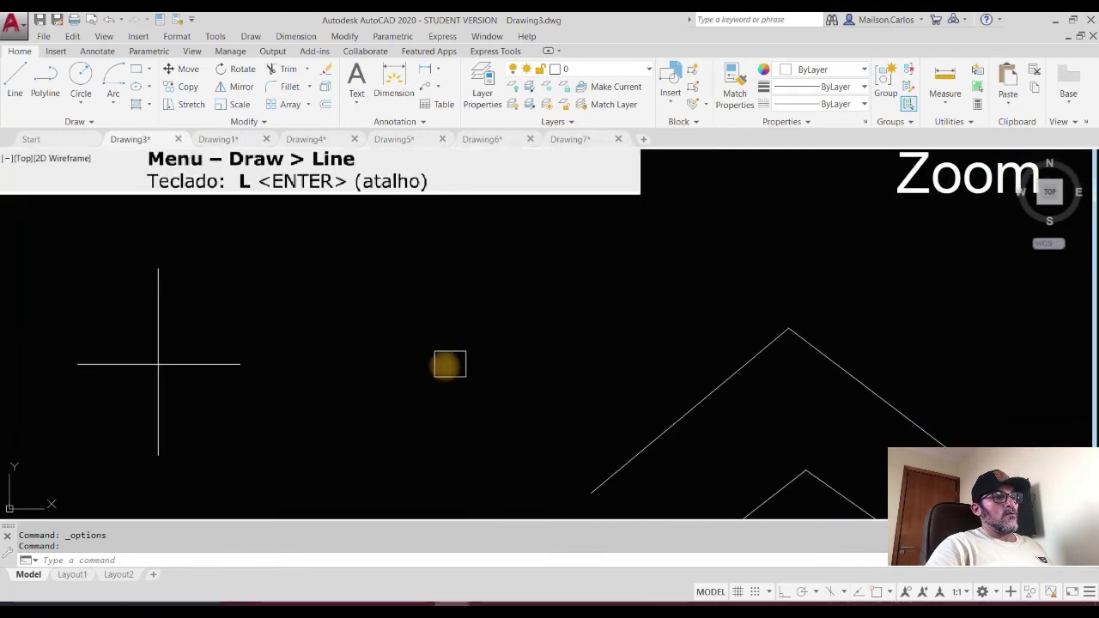
middle_click_drag(426, 348, 432, 382)
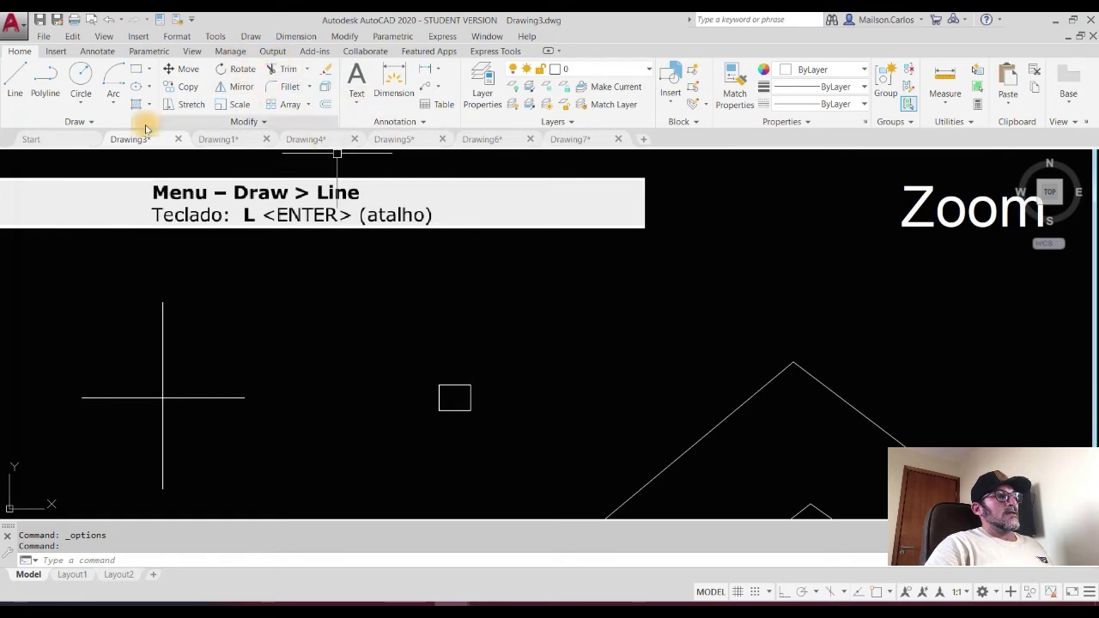
scroll(152, 225, "down", 4)
middle_click_drag(680, 294, 551, 340)
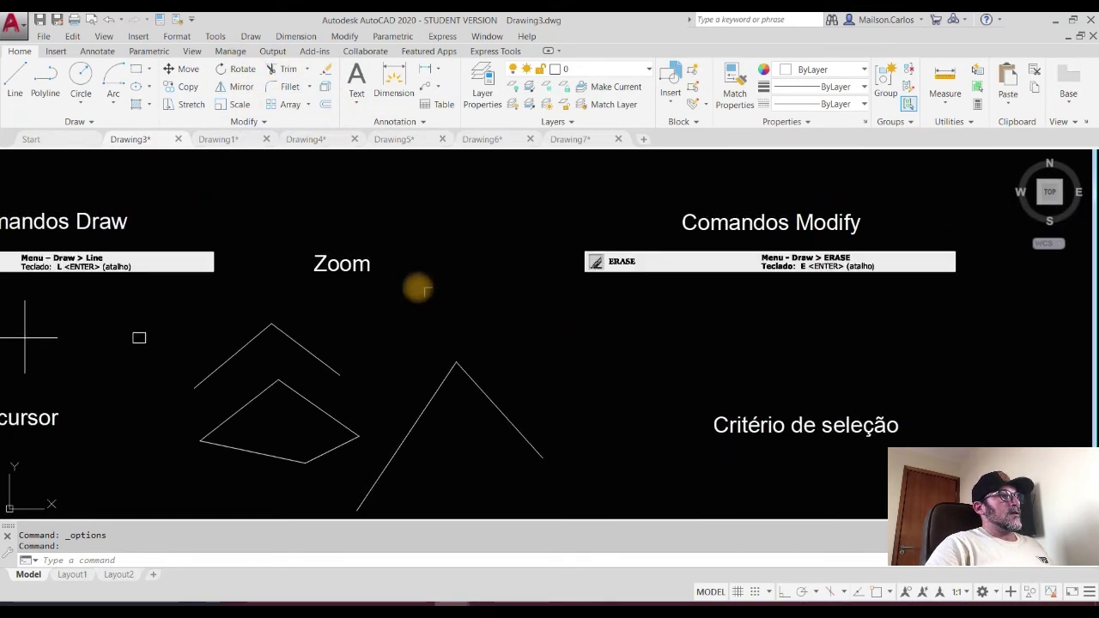
Step: Start the Move command to examine its object-selection cursor and prompt, and cancel it without selecting anything
left_click(326, 72)
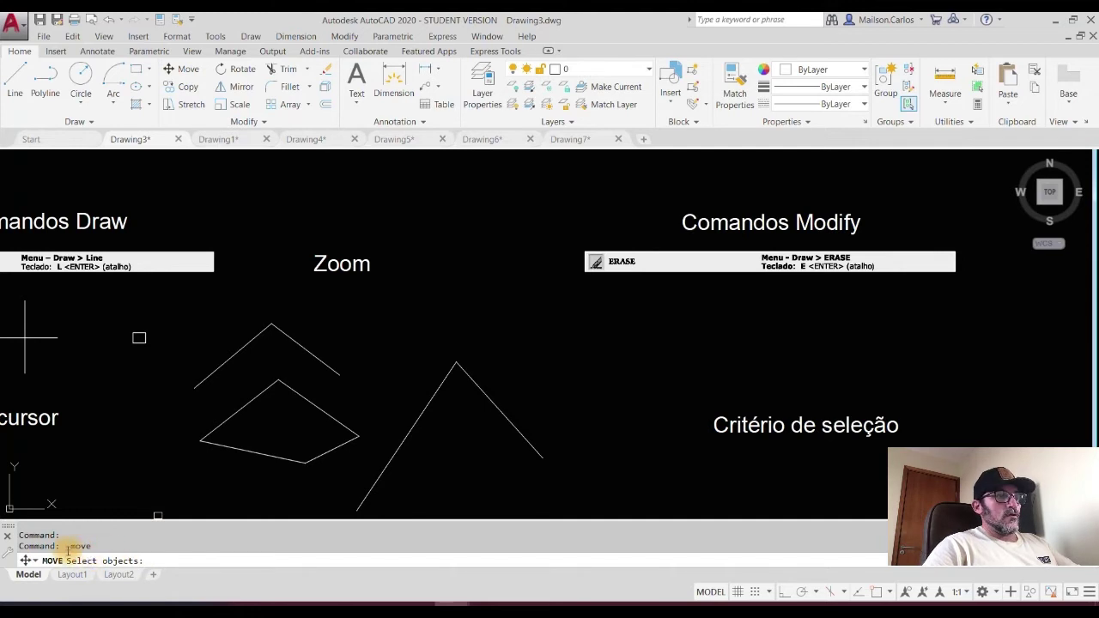
key("Escape")
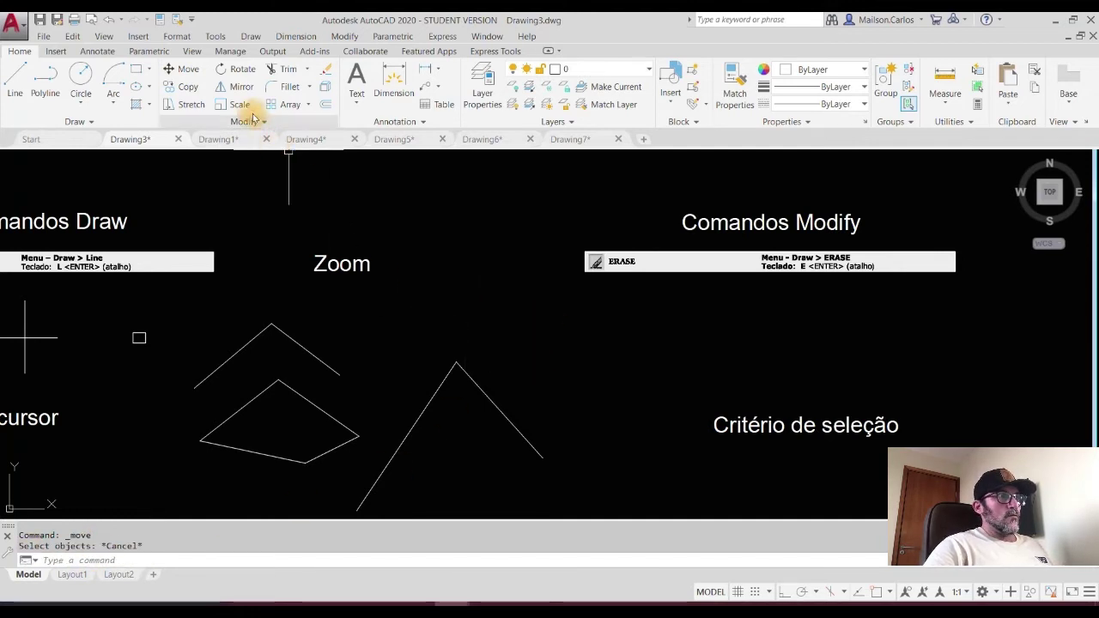
middle_click_drag(127, 351, 391, 352)
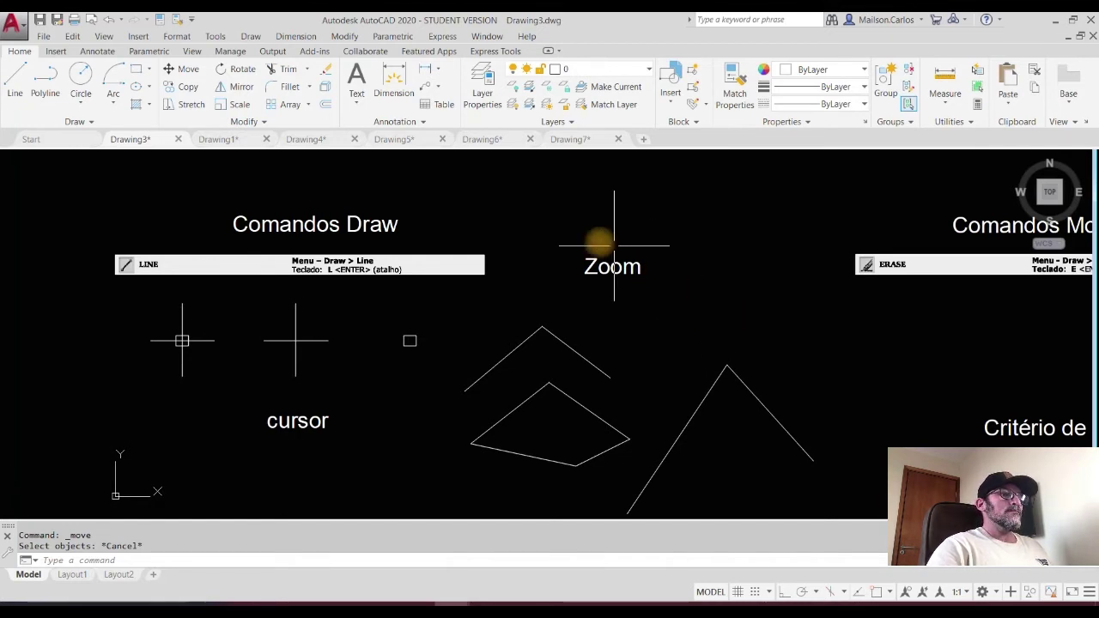
middle_click_drag(662, 287, 547, 283)
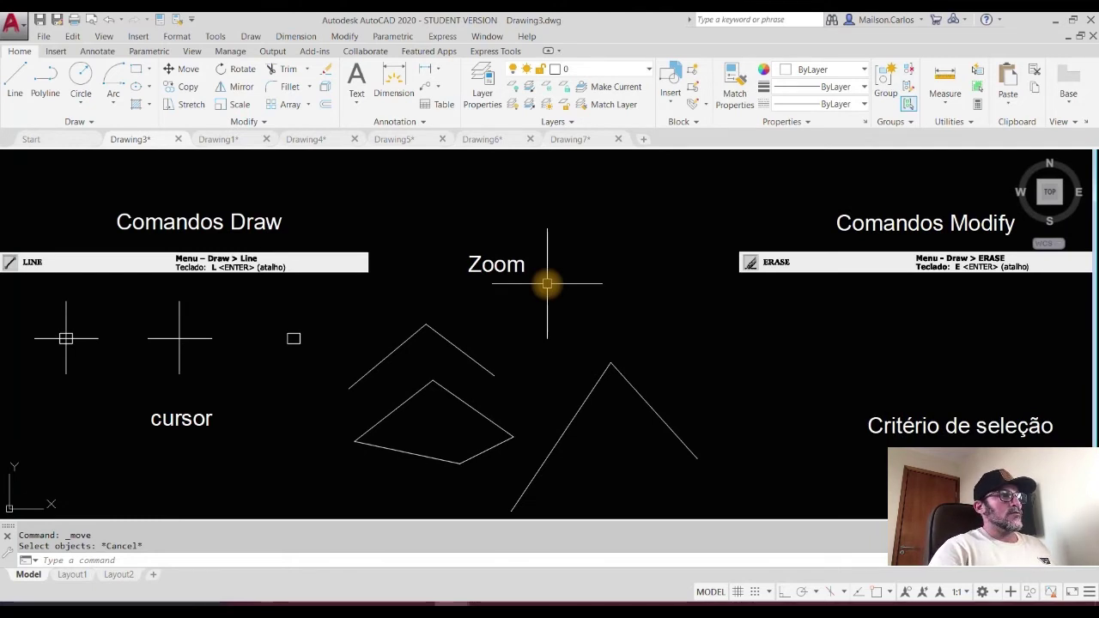
Step: Demonstrate the Realtime zoom option by slightly enlarging the view of the drawing, and exit the command
left_click(104, 38)
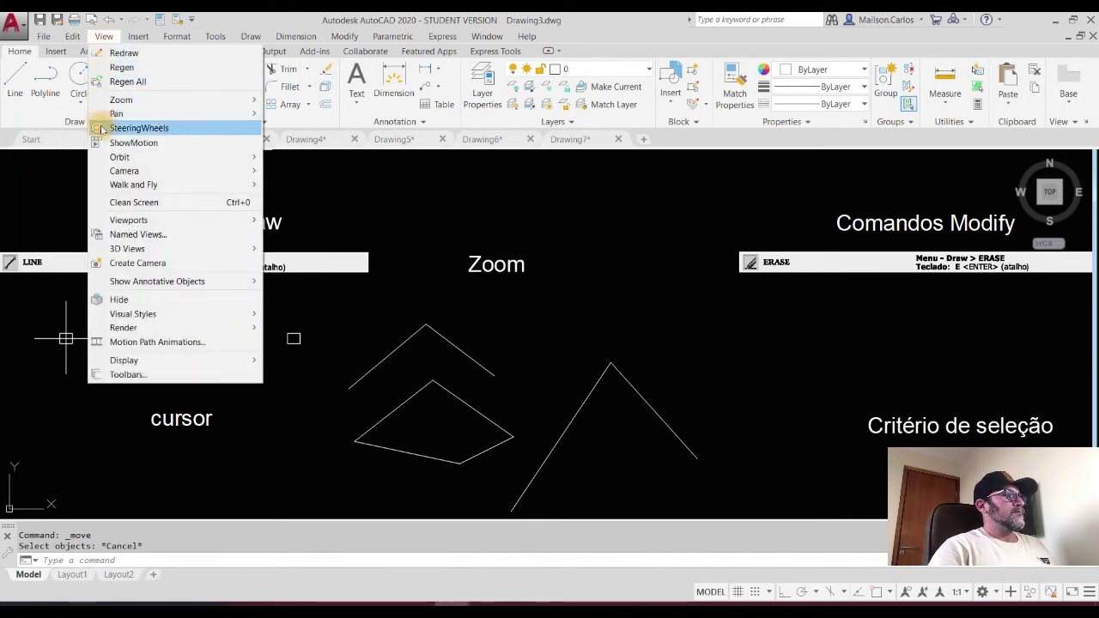
mouse_move(121, 102)
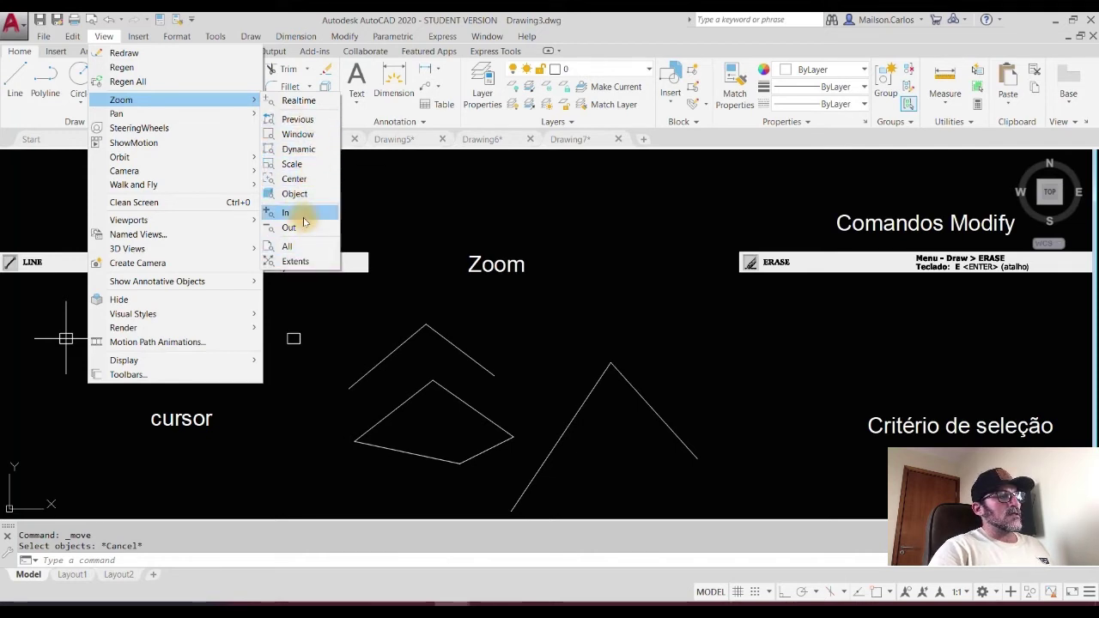
left_click(299, 101)
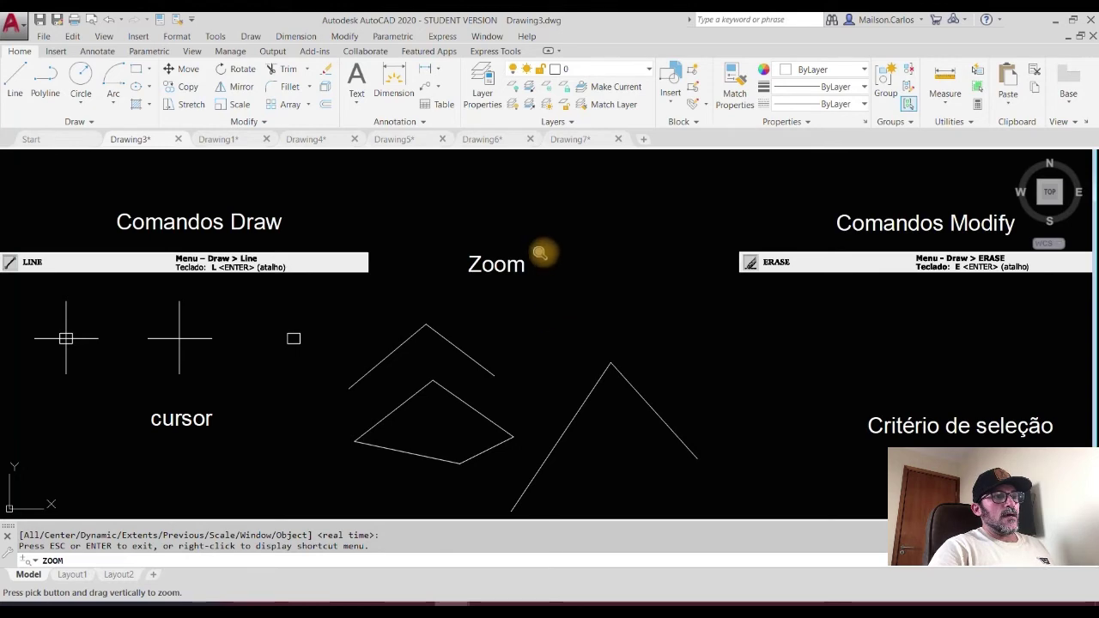
mouse_move(539, 243)
left_mouse_down()
mouse_move(554, 282)
mouse_move(536, 152)
mouse_move(556, 331)
left_mouse_up()
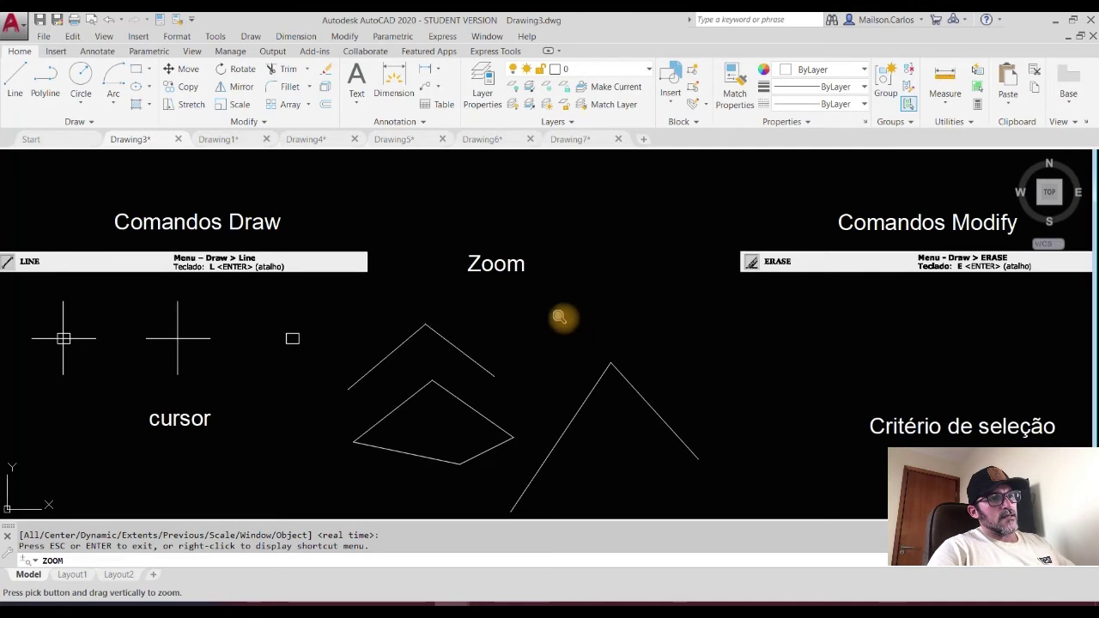
key("Escape")
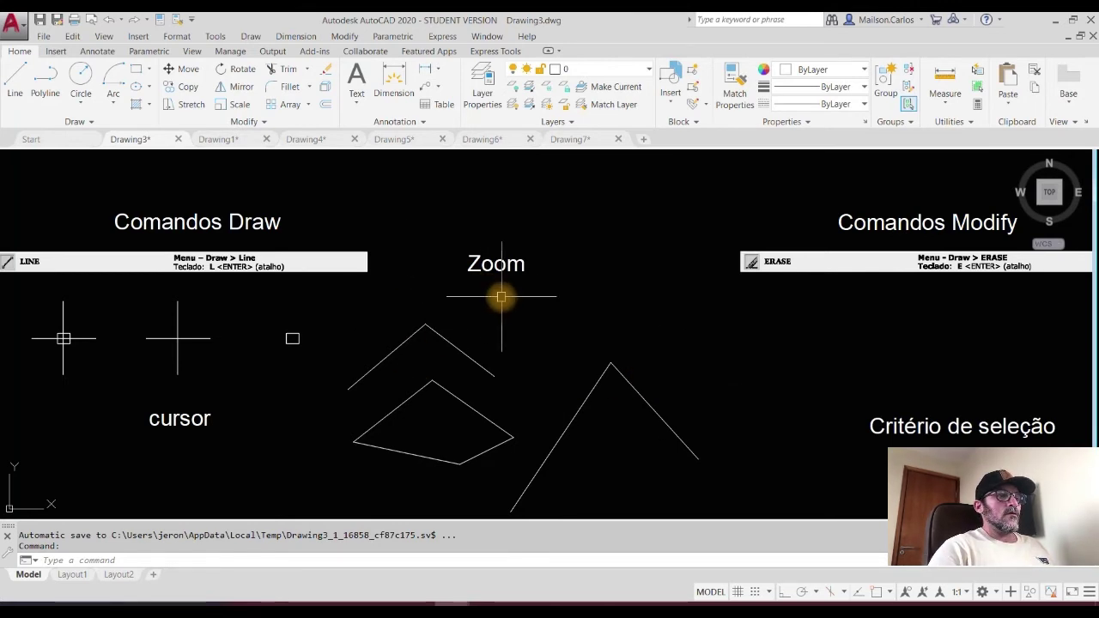
Step: Examine how zooming follows the cursor at the "Zoom" text, the "Critério de seleção" text and the drawn cursor symbols, ending on the whole drawing
scroll(502, 297, "up", 4)
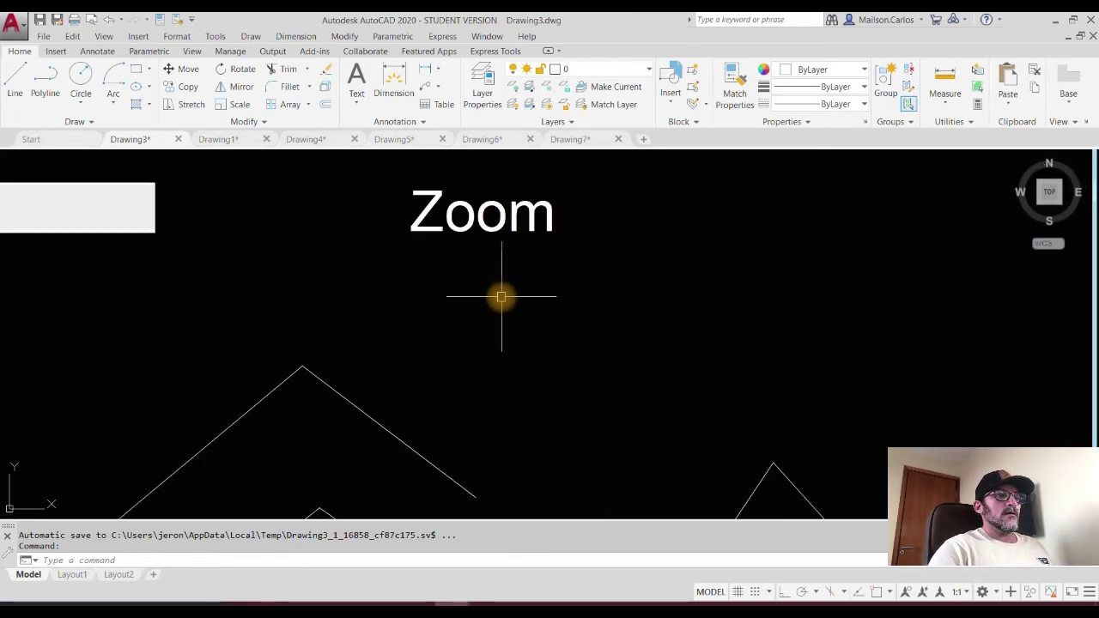
scroll(505, 297, "down", 4)
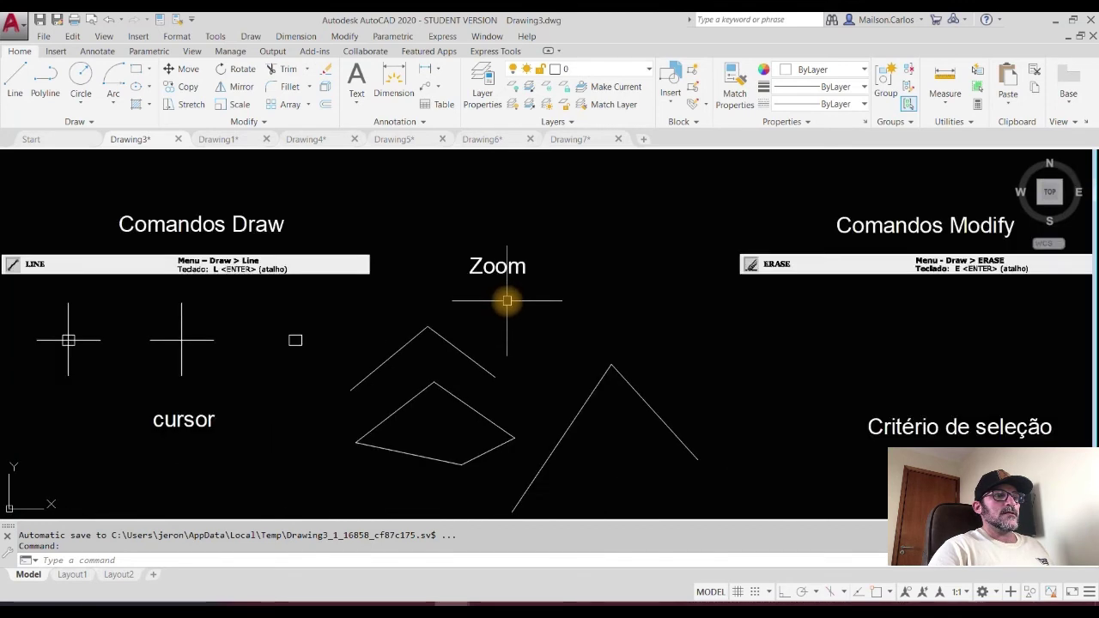
scroll(505, 341, "up", 4)
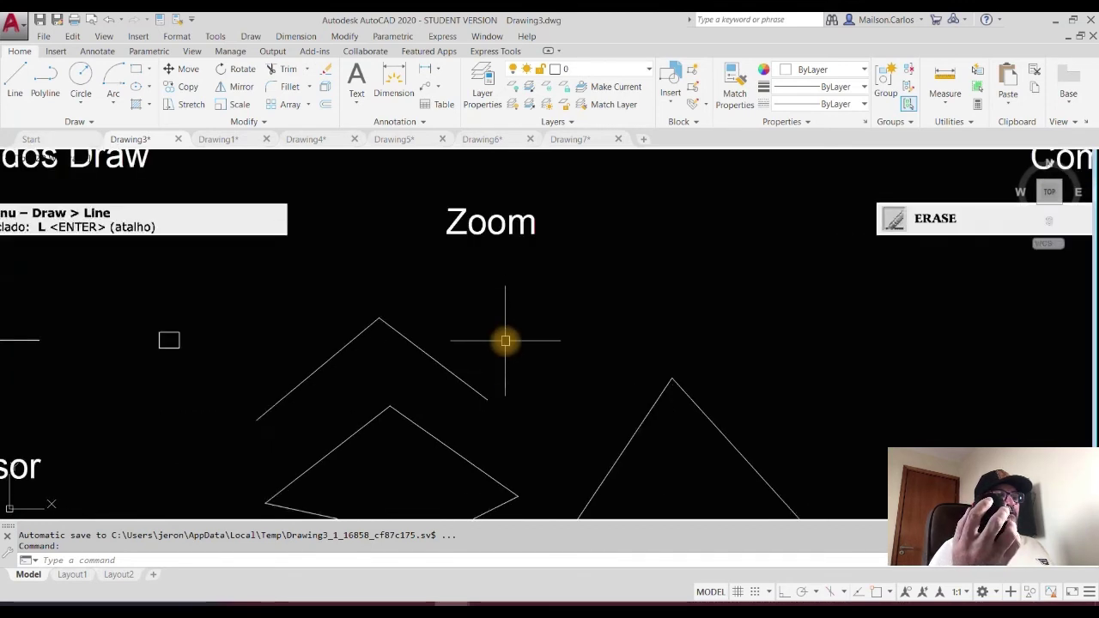
scroll(505, 341, "down", 5)
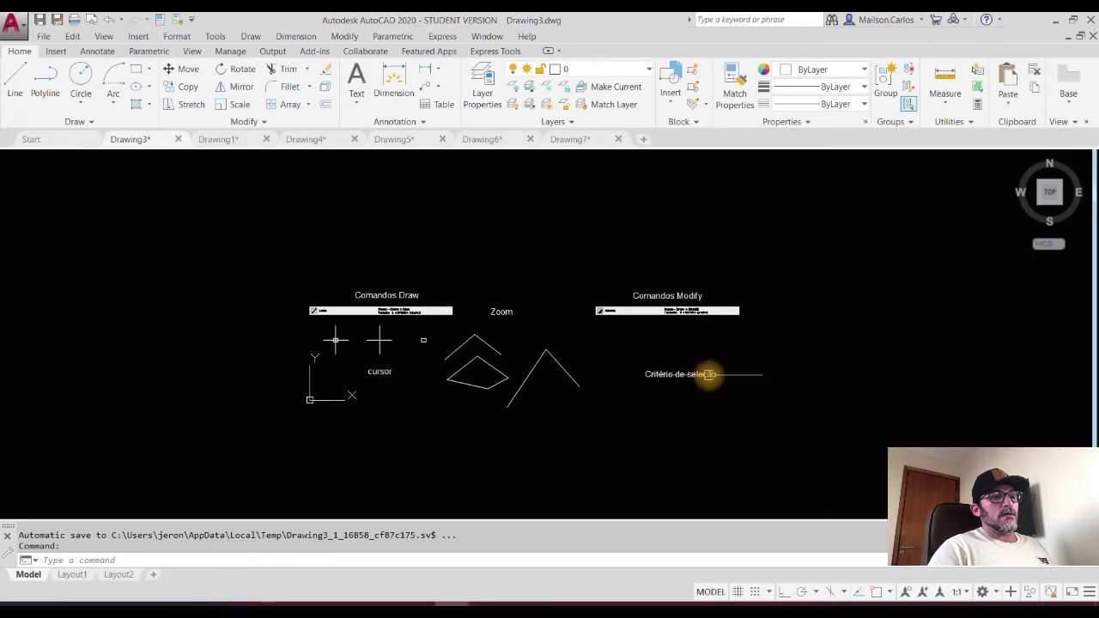
scroll(705, 374, "up", 10)
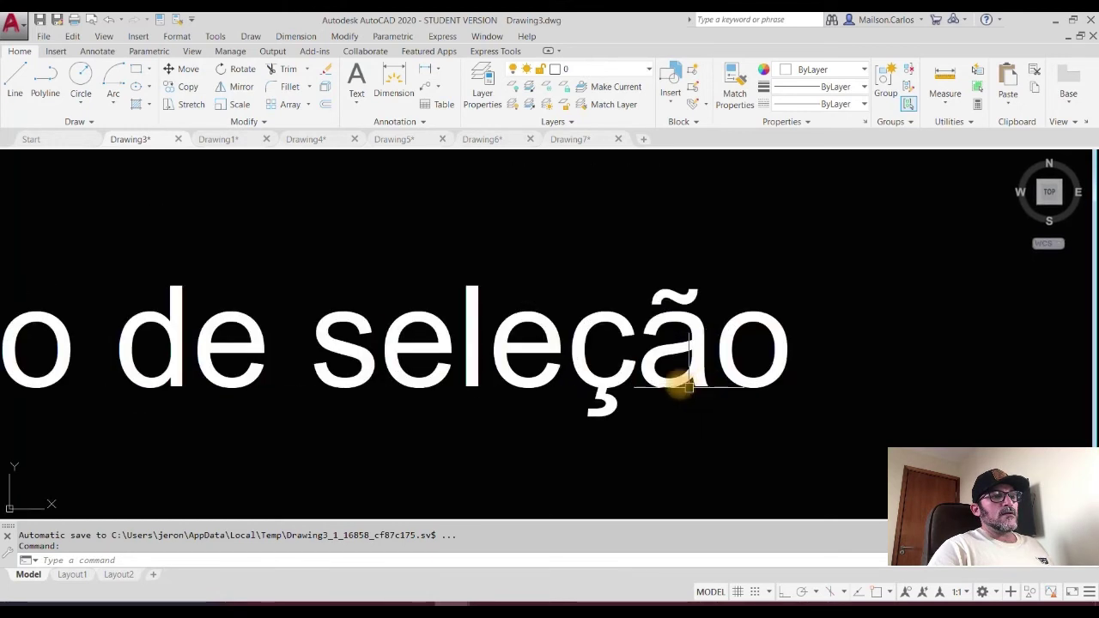
scroll(627, 373, "down", 10)
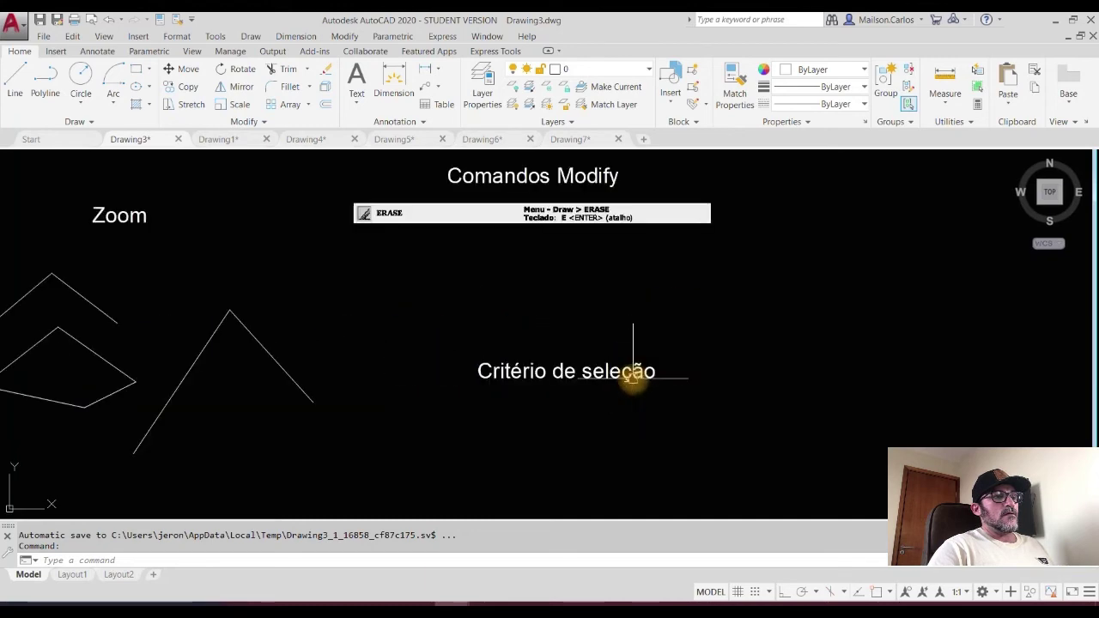
scroll(632, 378, "down", 5)
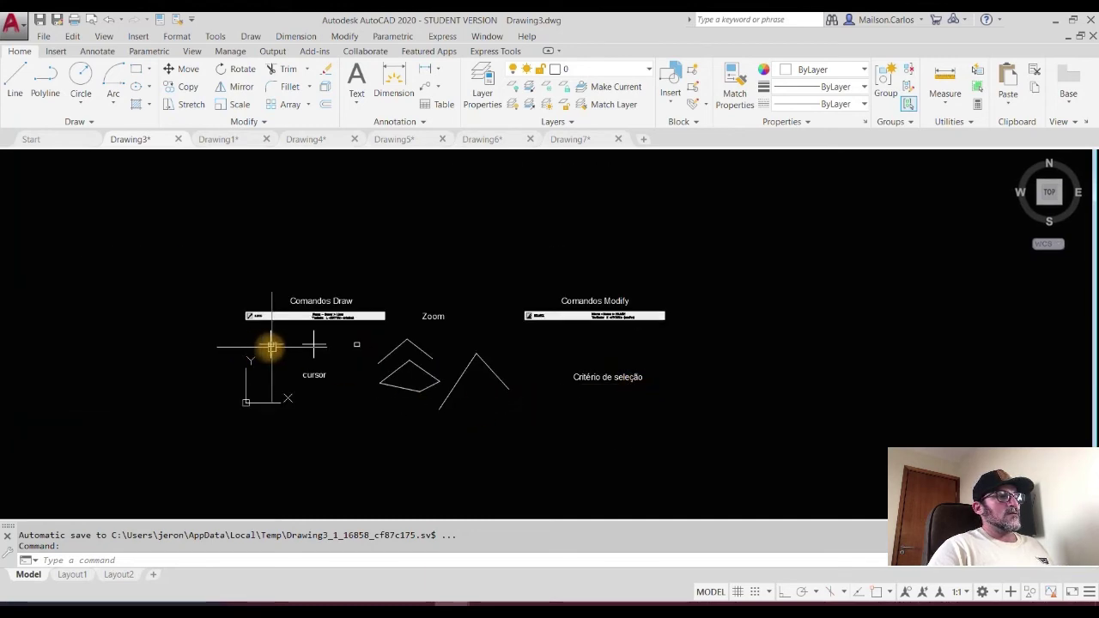
scroll(271, 346, "up", 10)
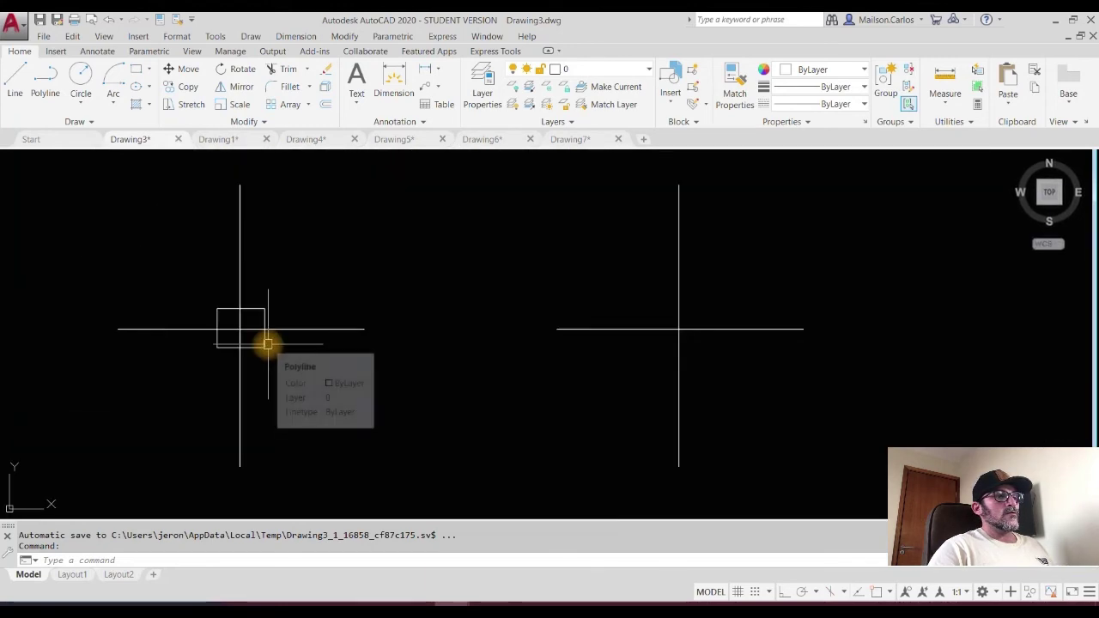
scroll(269, 346, "down", 11)
middle_click_drag(412, 288, 470, 292)
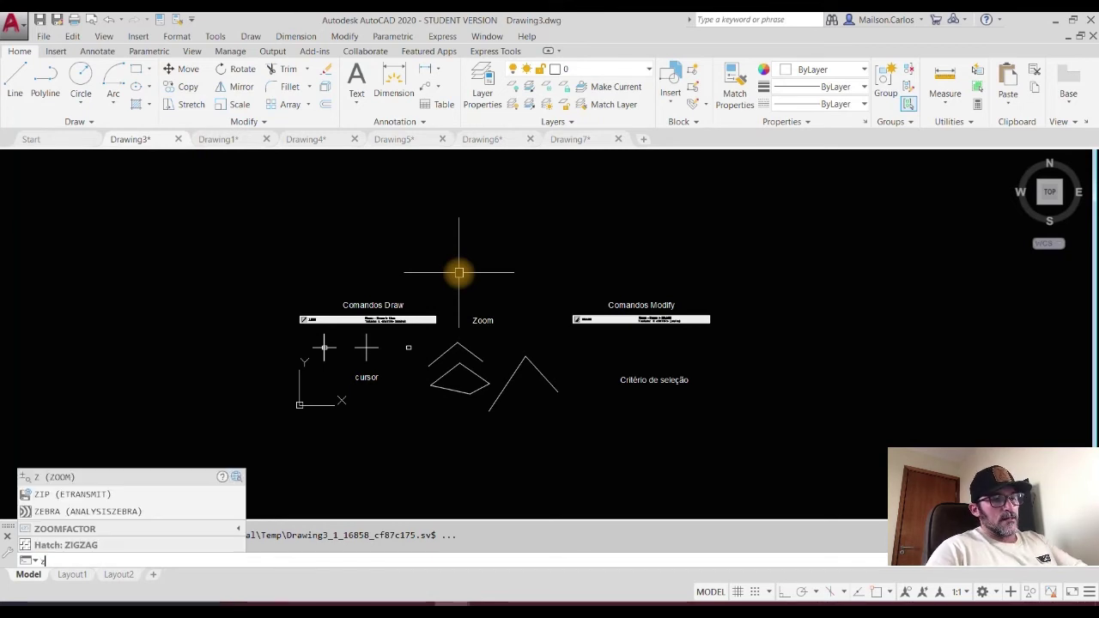
Step: Start ZOOM by its Z alias, magnify the "Zoom" text by picking two opposite corners directly, and return to the overview
key("Return")
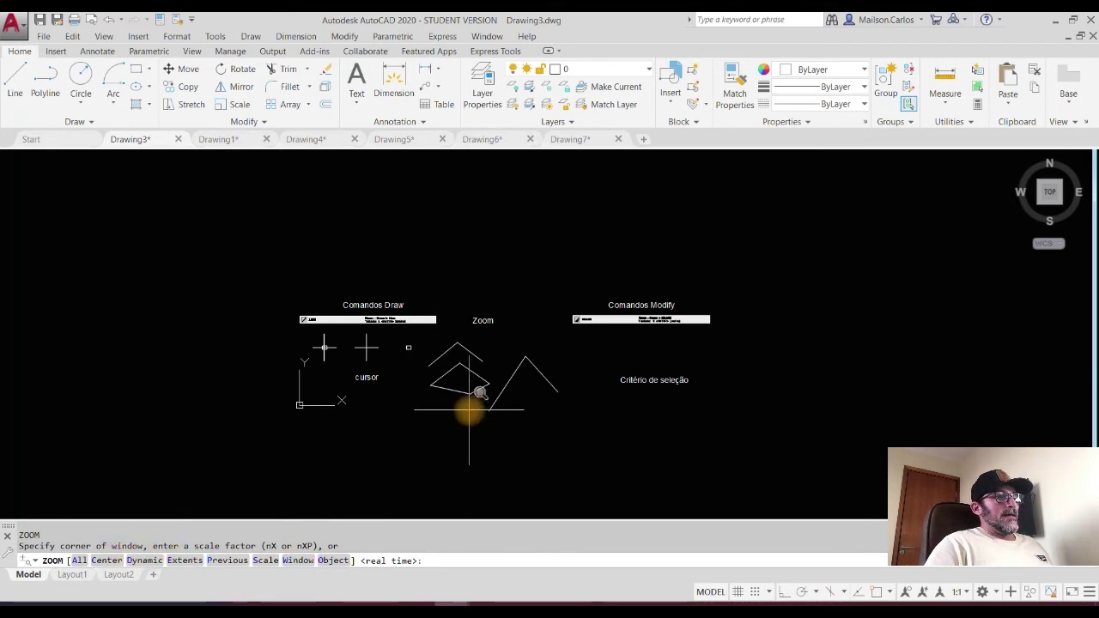
left_click(465, 306)
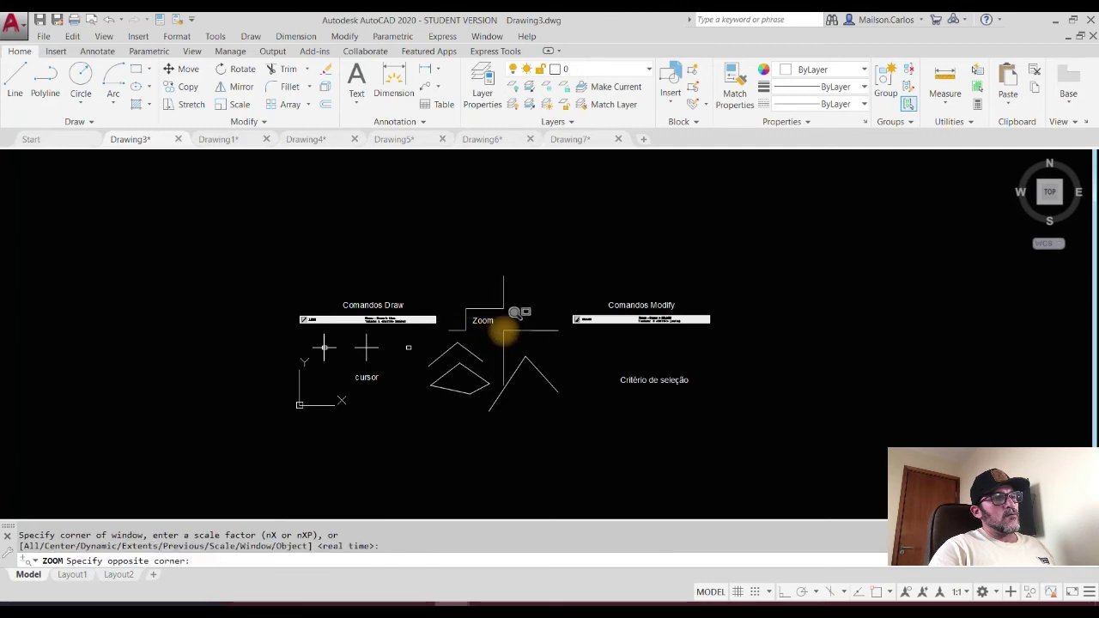
left_click(503, 331)
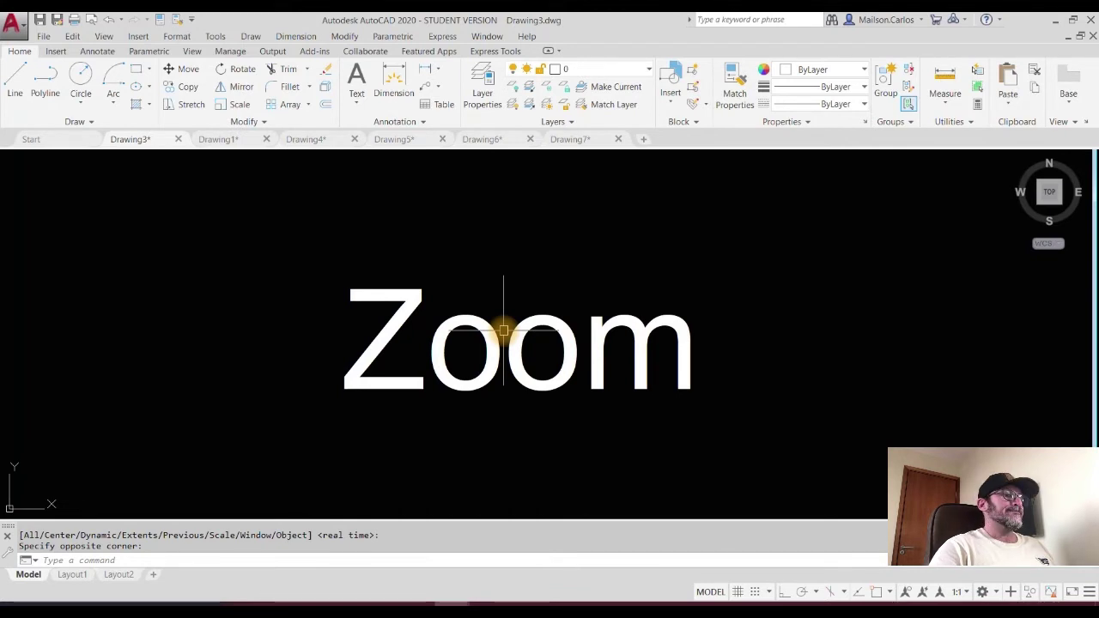
scroll(504, 330, "down", 10)
scroll(504, 331, "up", 6)
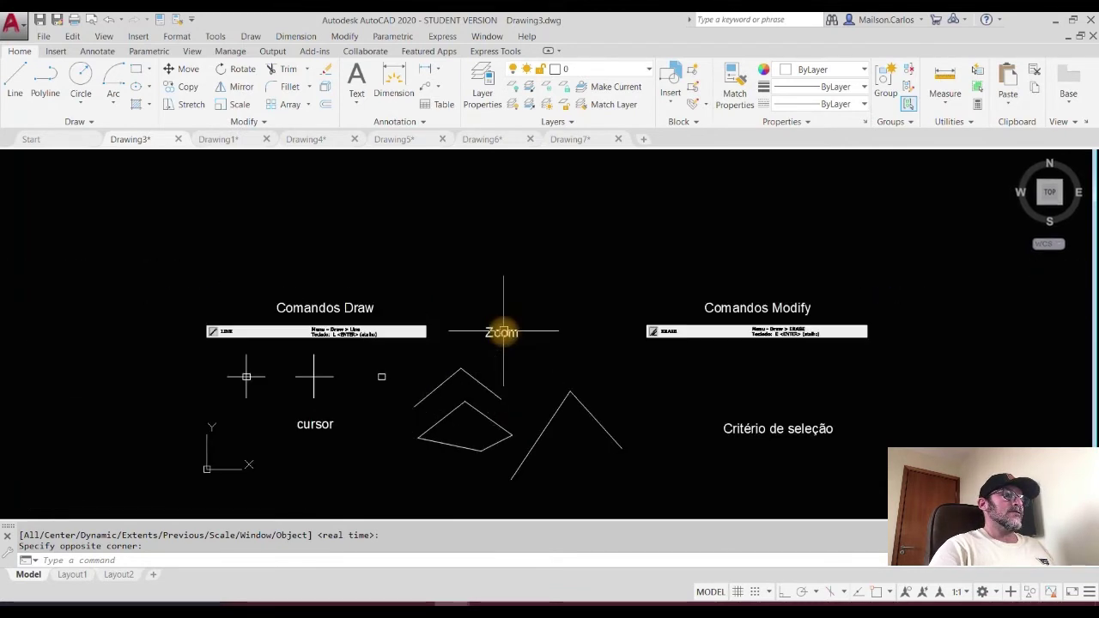
Step: Use the Window option of Zoom to frame the "Zoom" text between two corners, and return to the wider view
left_click(103, 36)
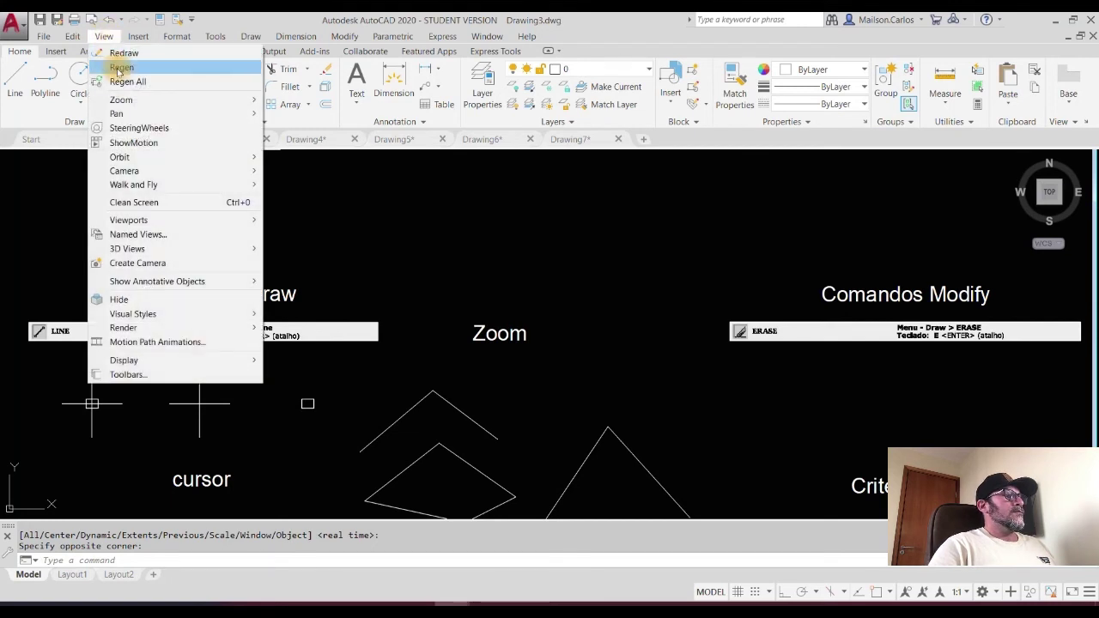
mouse_move(198, 101)
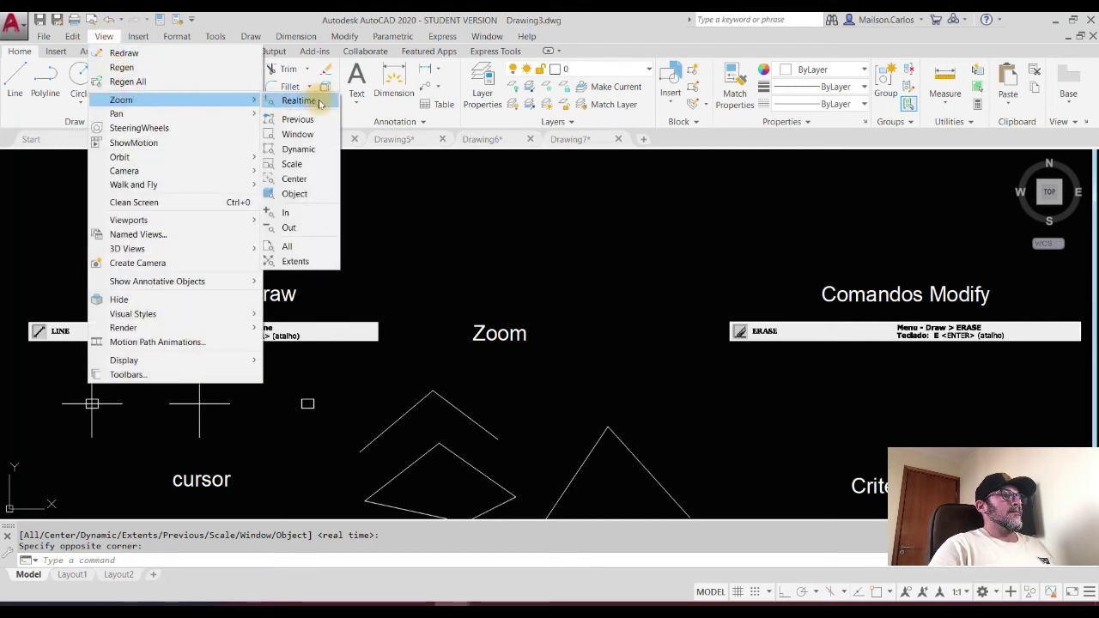
left_click(297, 135)
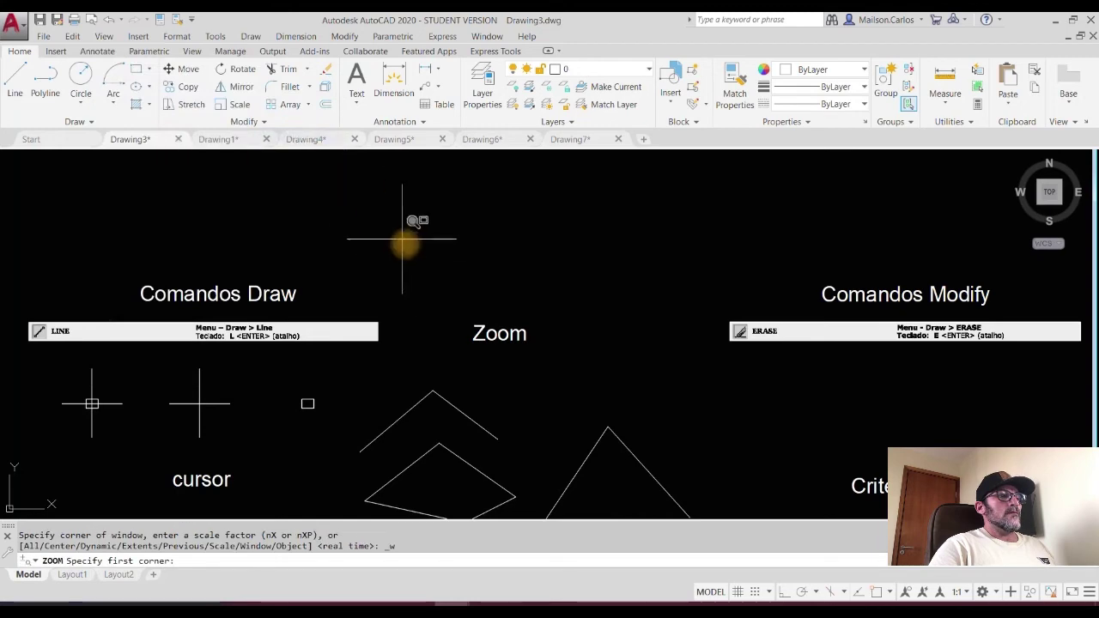
left_click(468, 308)
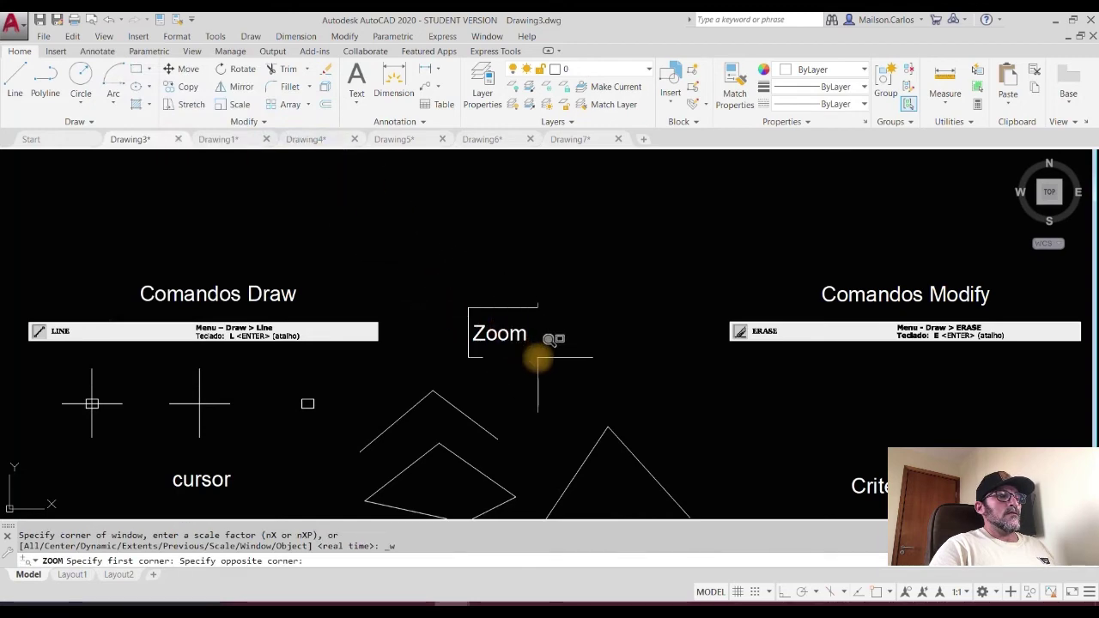
left_click(538, 357)
scroll(522, 339, "down", 5)
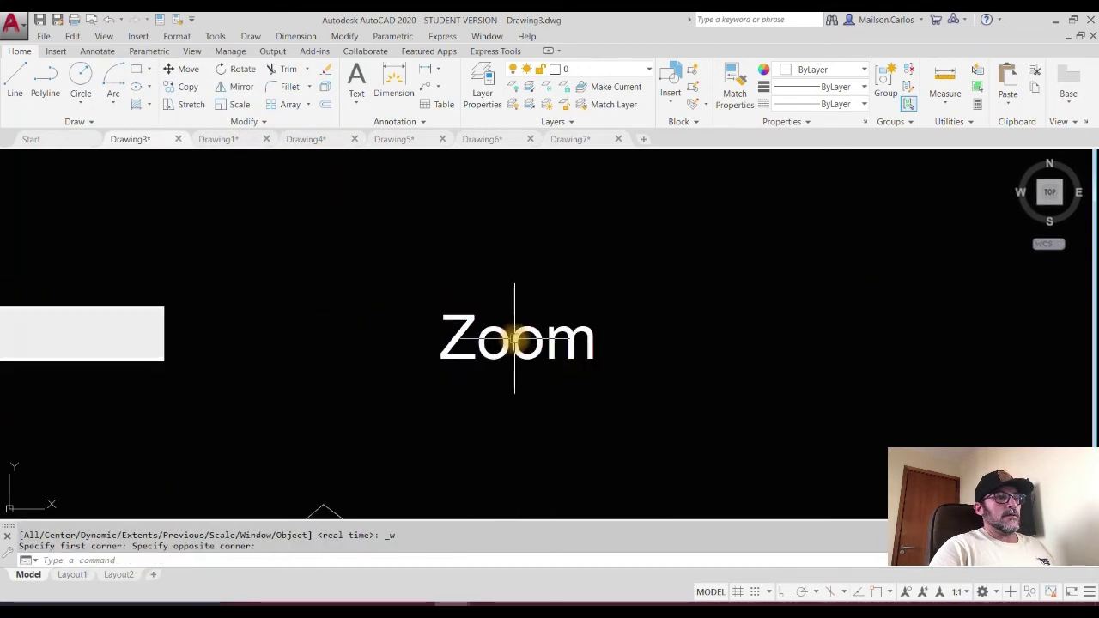
scroll(513, 339, "up", 2)
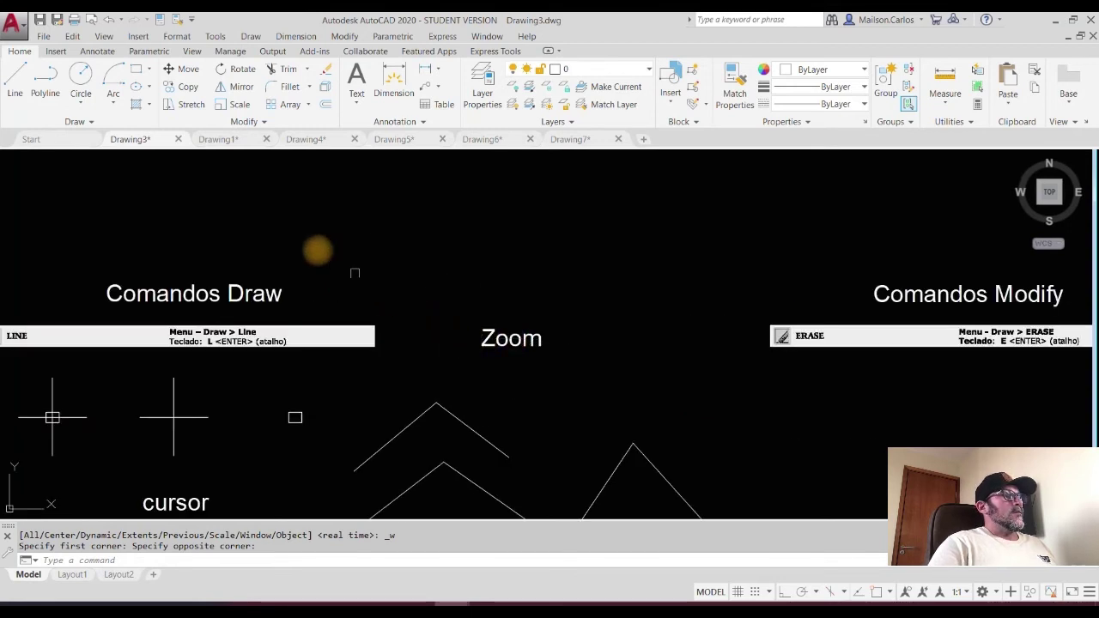
Step: Use the Object option of Zoom to fit the "Zoom" text to the view, and return to the wider view
left_click(103, 36)
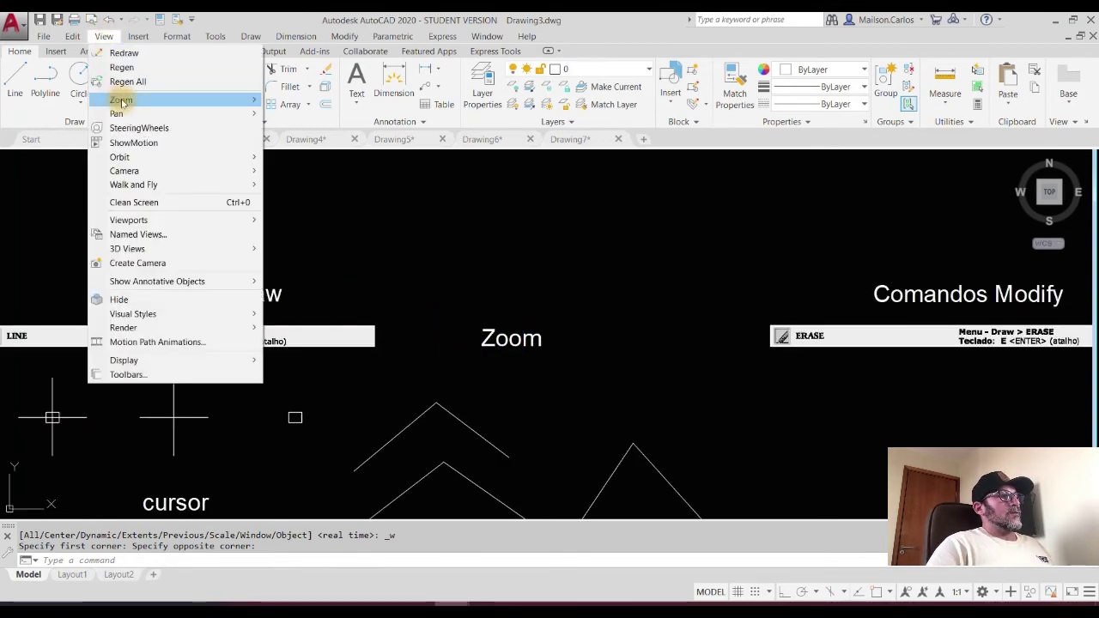
mouse_move(172, 100)
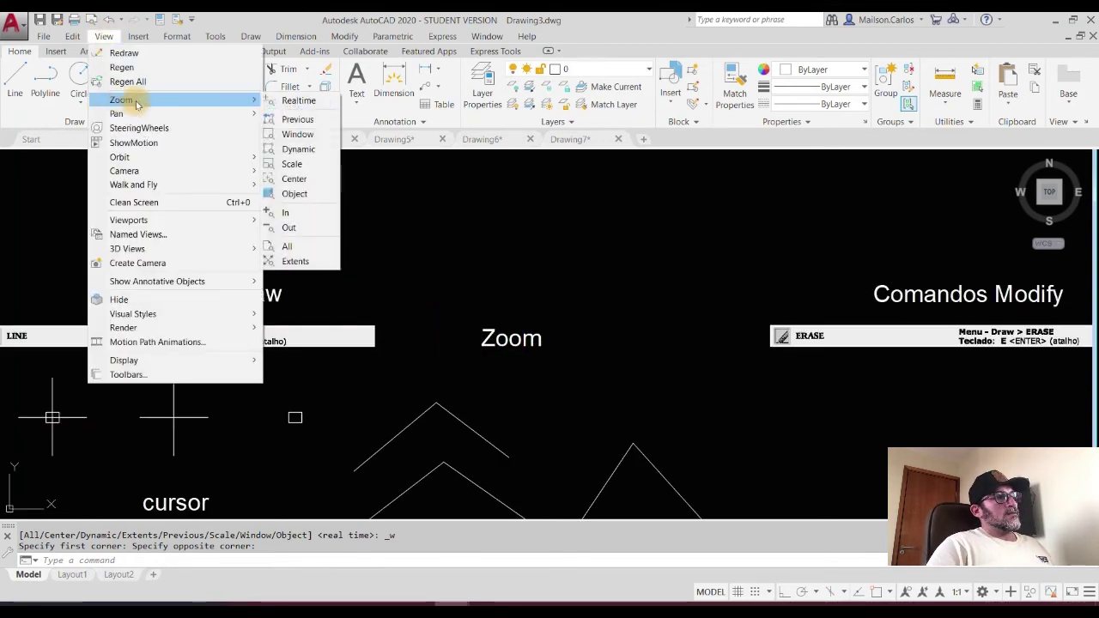
left_click(296, 196)
left_click(491, 333)
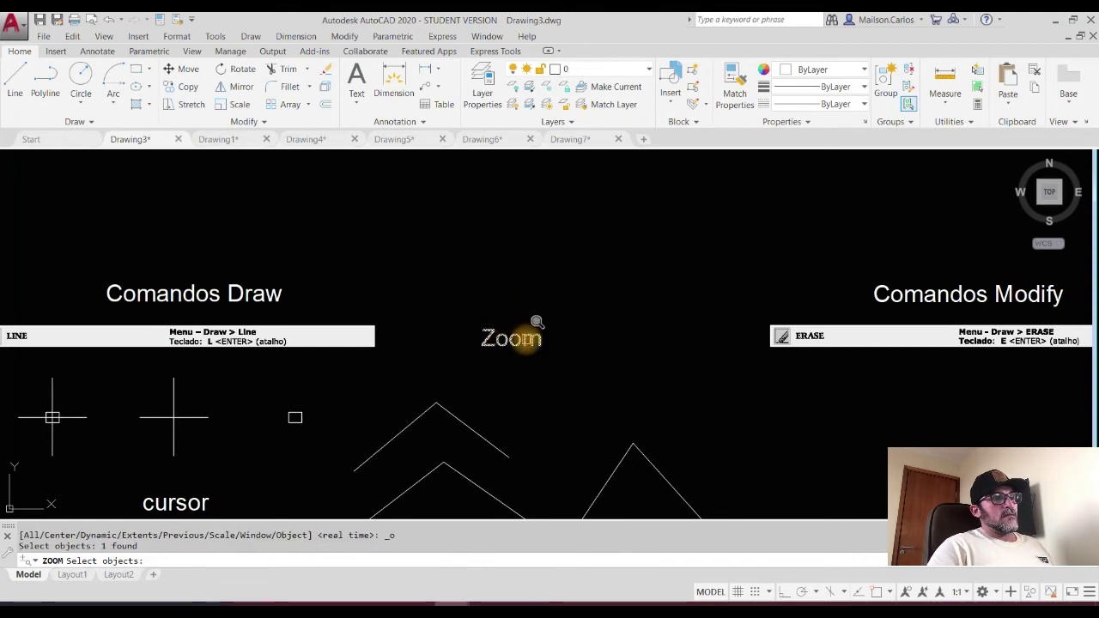
key("Return")
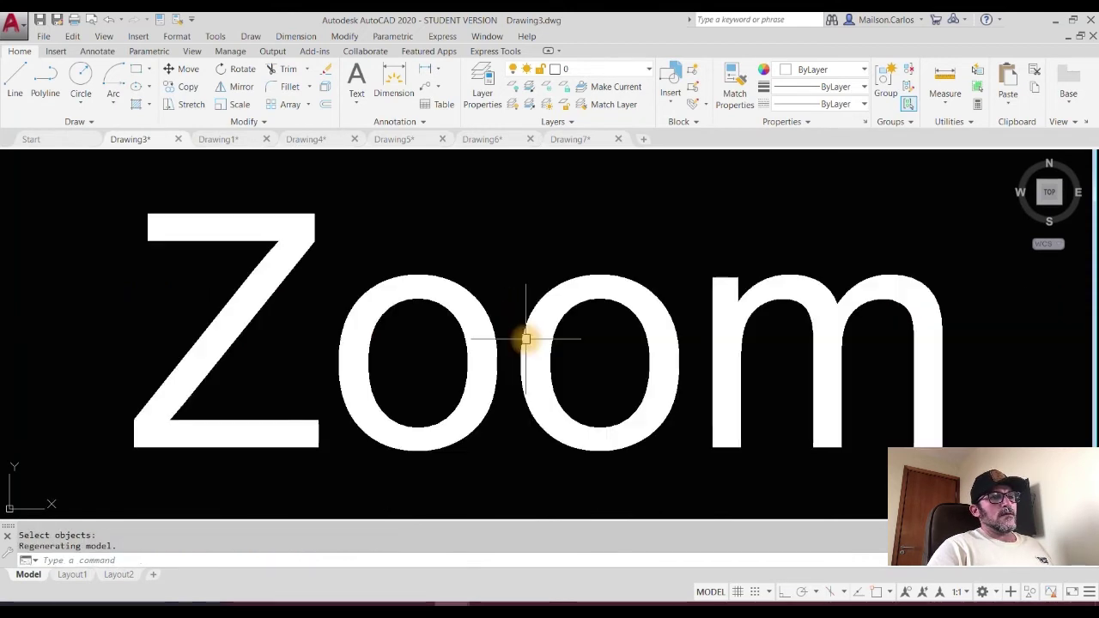
scroll(525, 339, "down", 10)
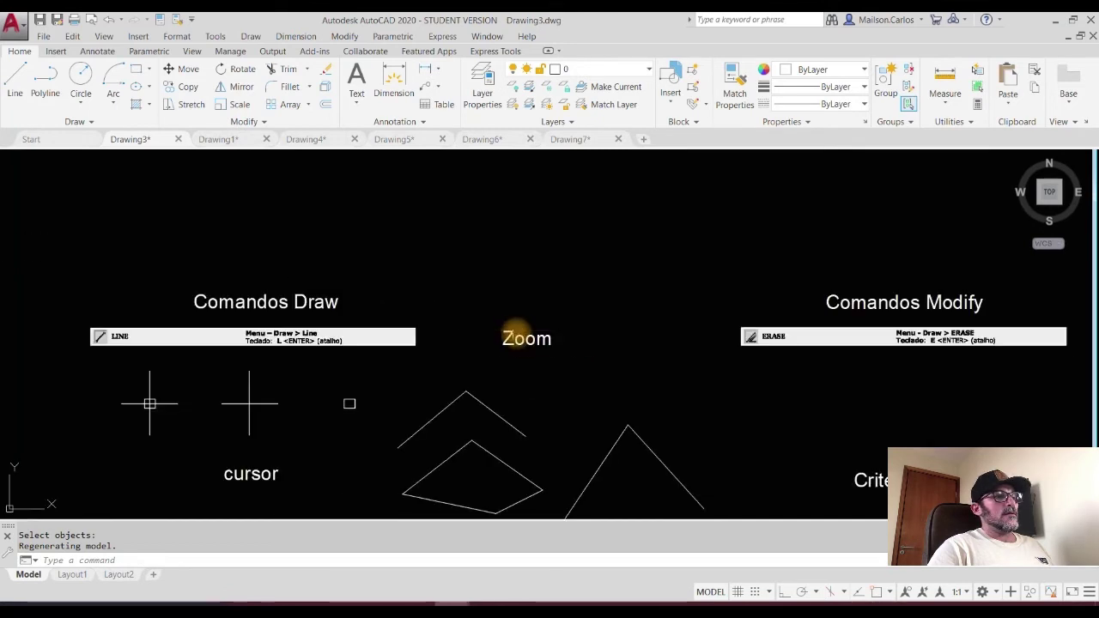
key("Return")
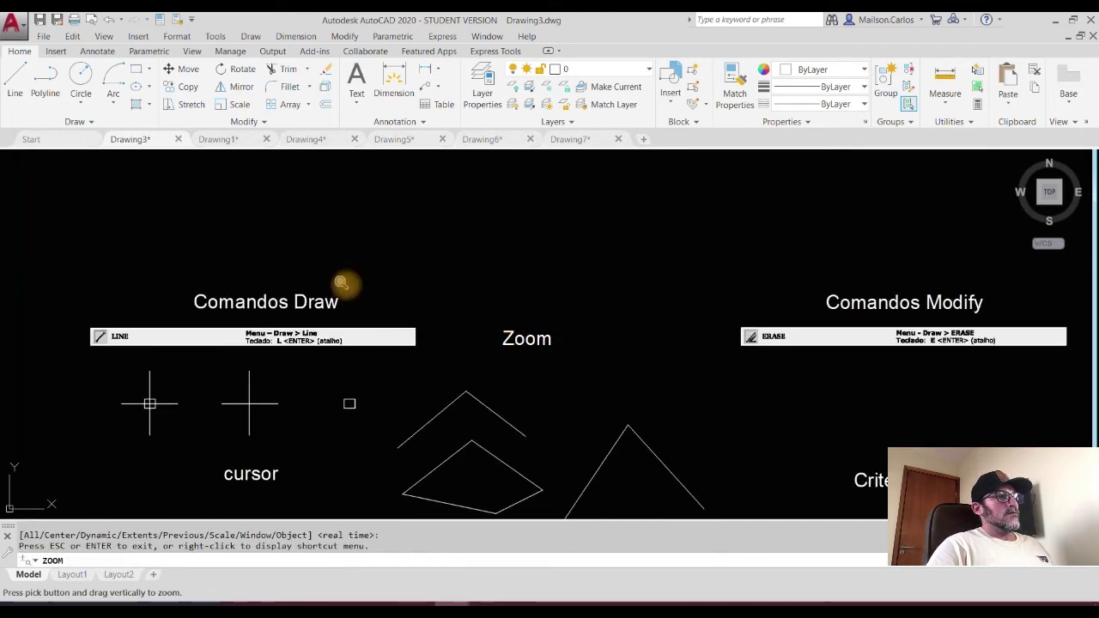
right_click(347, 285)
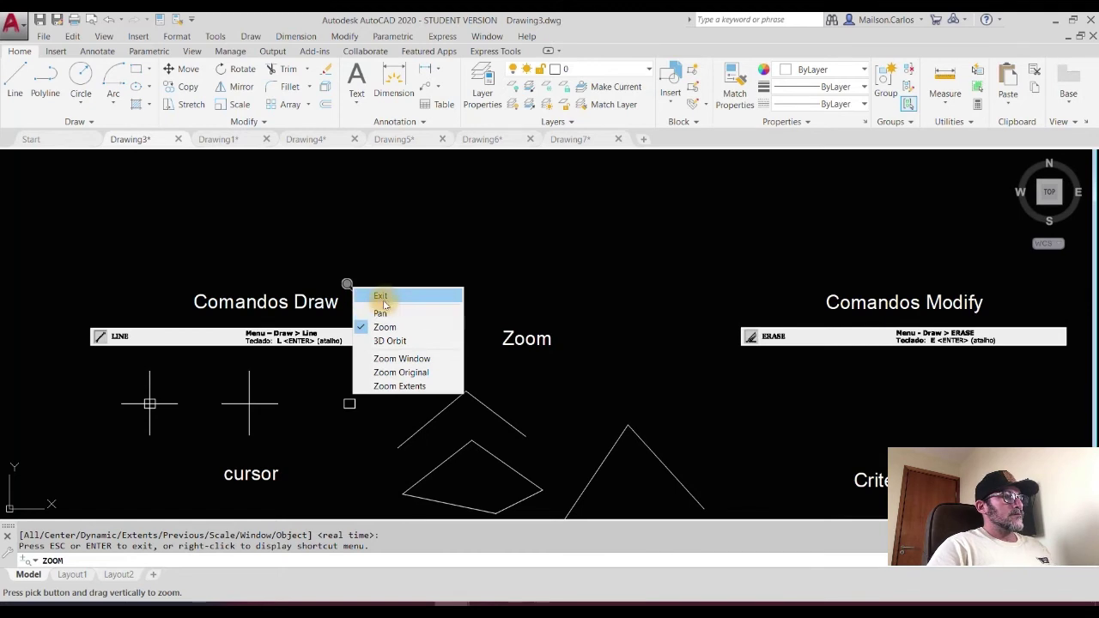
left_click(390, 311)
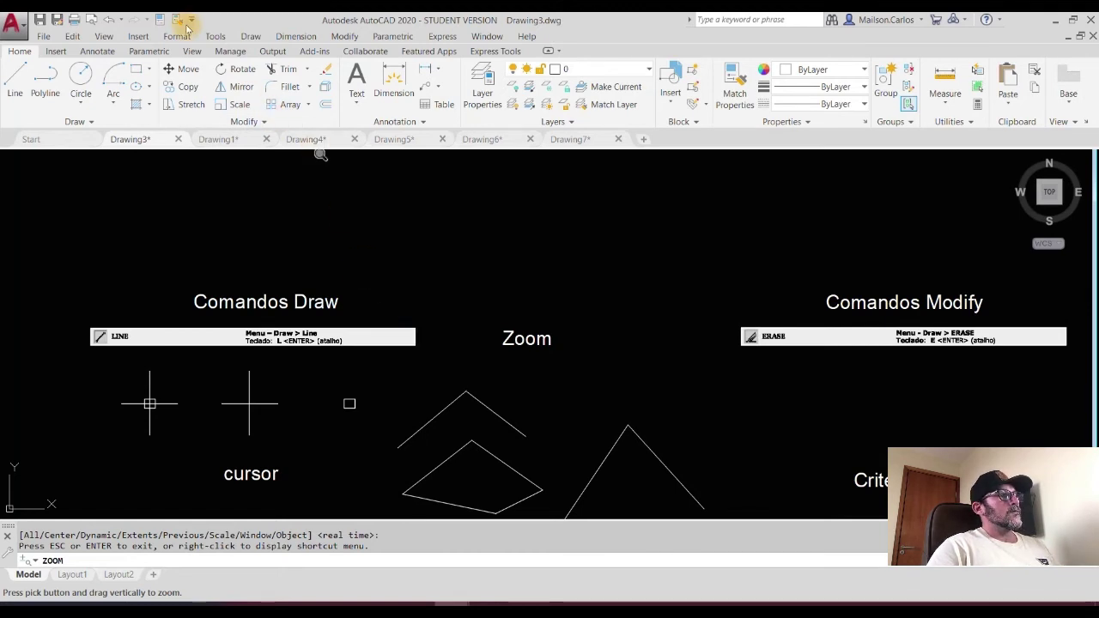
key("Escape")
Step: Fit the "Comandos Draw" text to the view with the Object option of Zoom, and return to the wider view
left_click(104, 37)
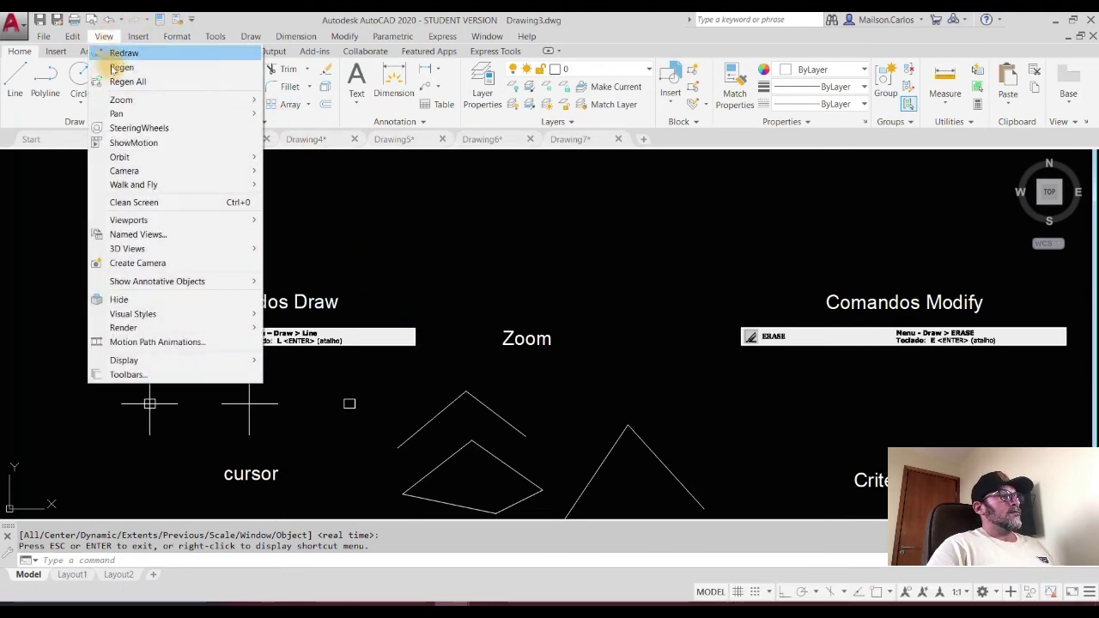
mouse_move(171, 99)
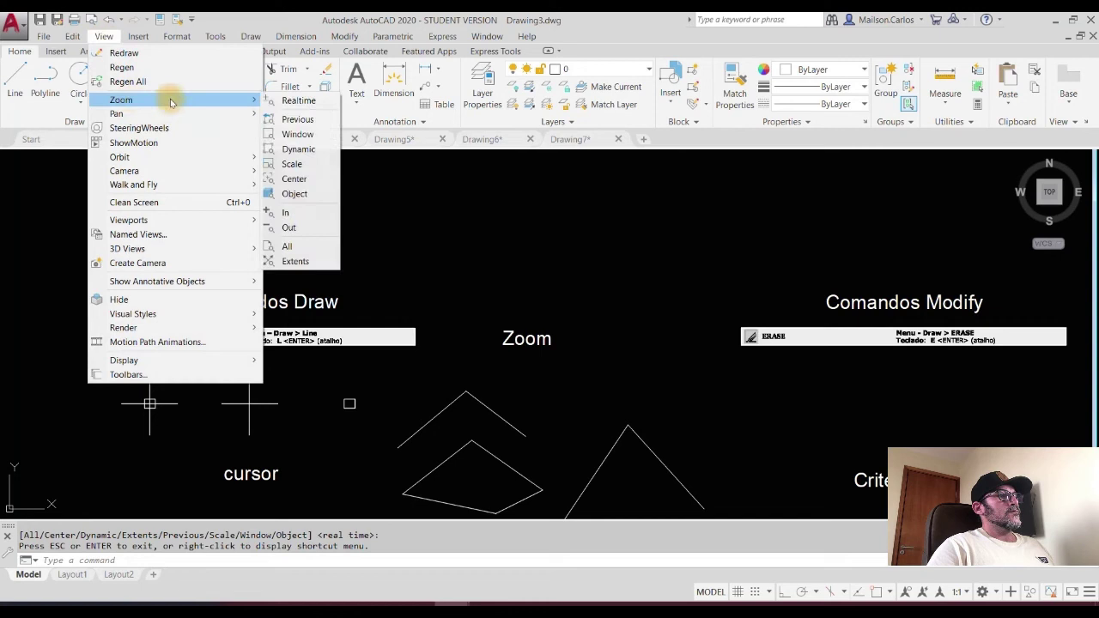
left_click(294, 193)
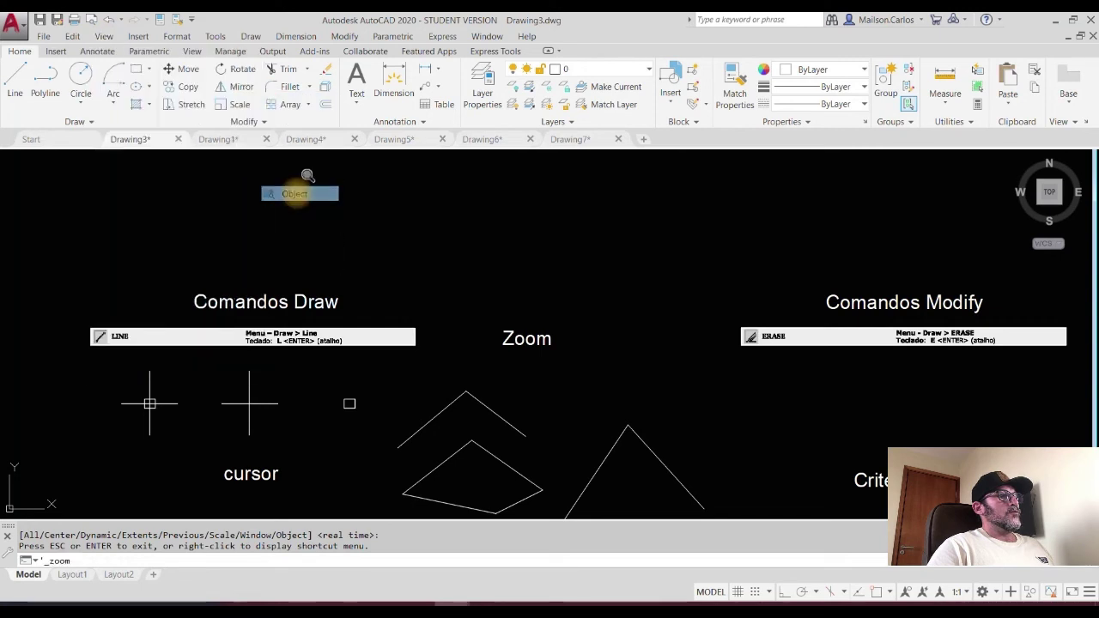
left_click(326, 296)
key("Return")
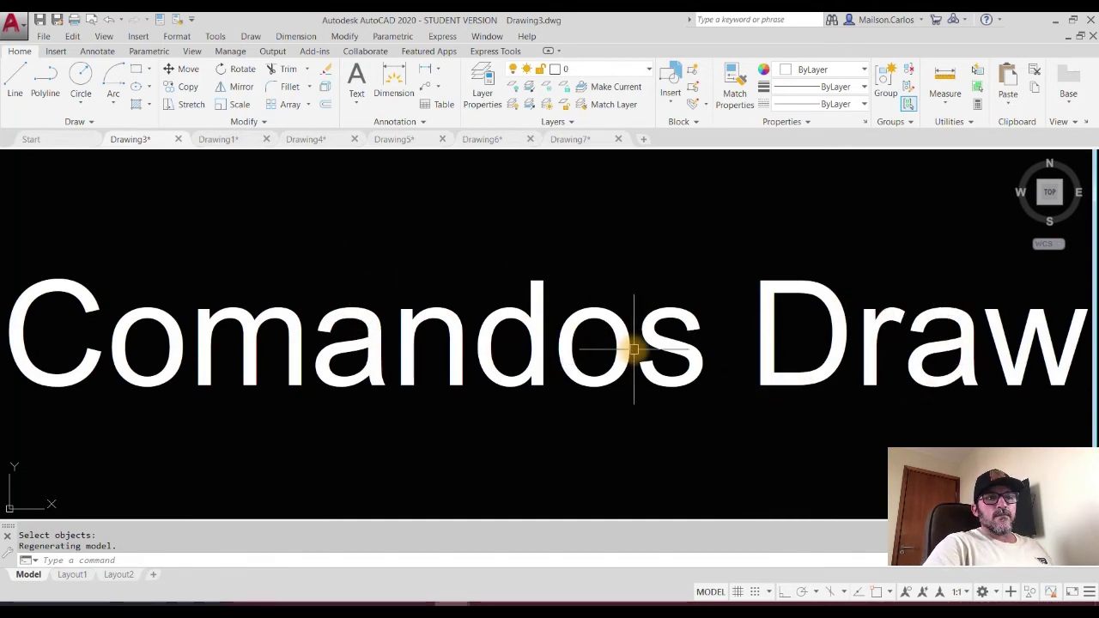
scroll(478, 338, "down", 4)
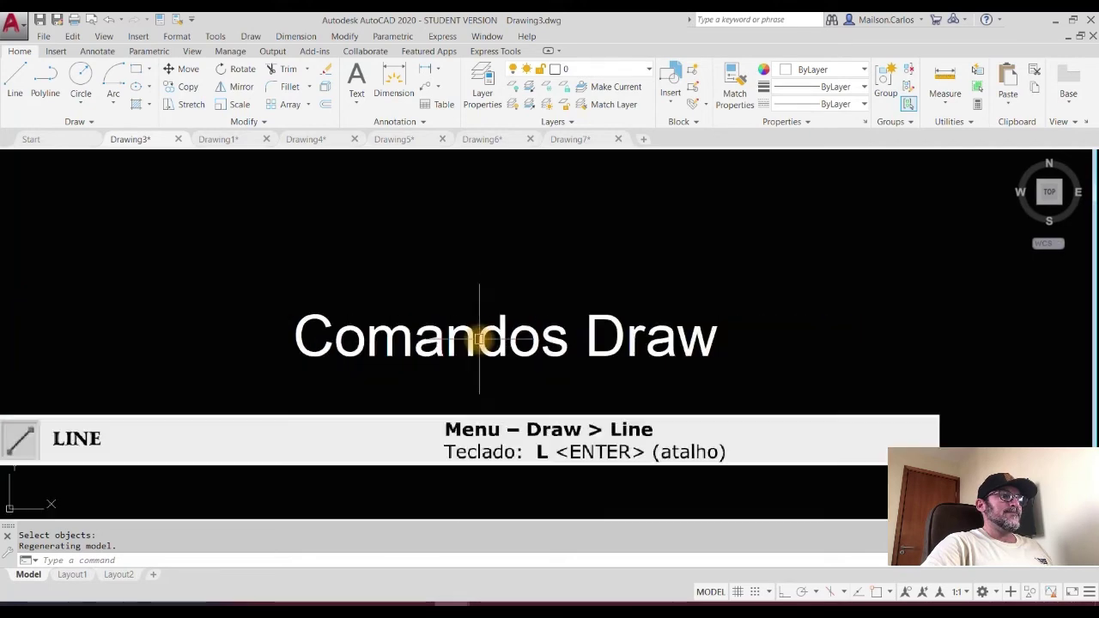
mouse_move(591, 404)
middle_mouse_down()
mouse_move(404, 287)
mouse_move(407, 268)
middle_mouse_up()
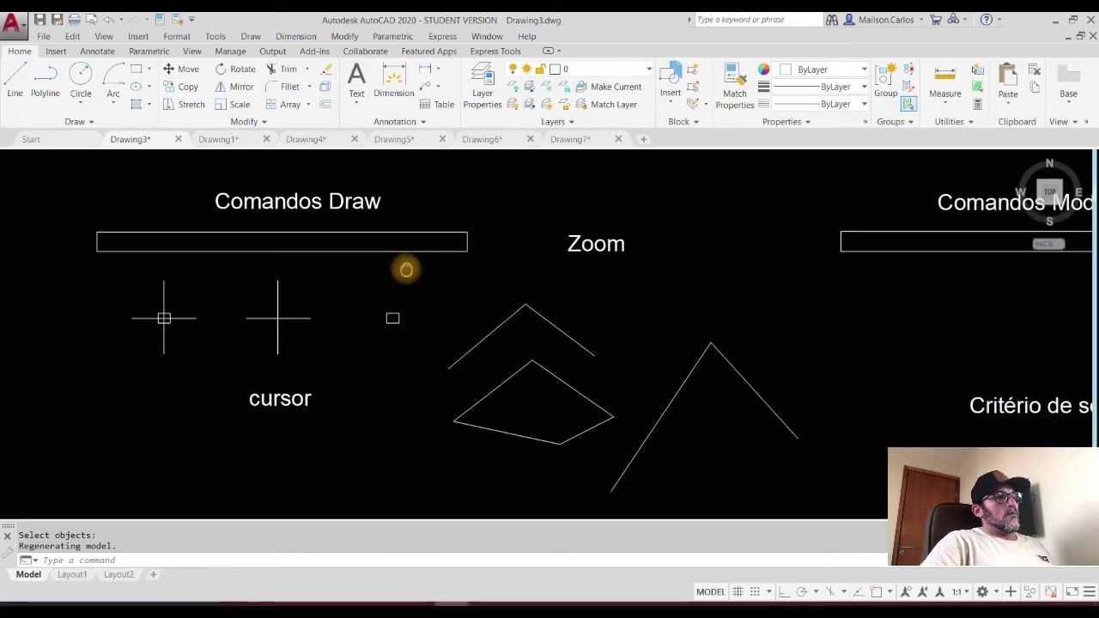
Step: Use the Extents option of Zoom to fit the whole drawing to the view
left_click(102, 37)
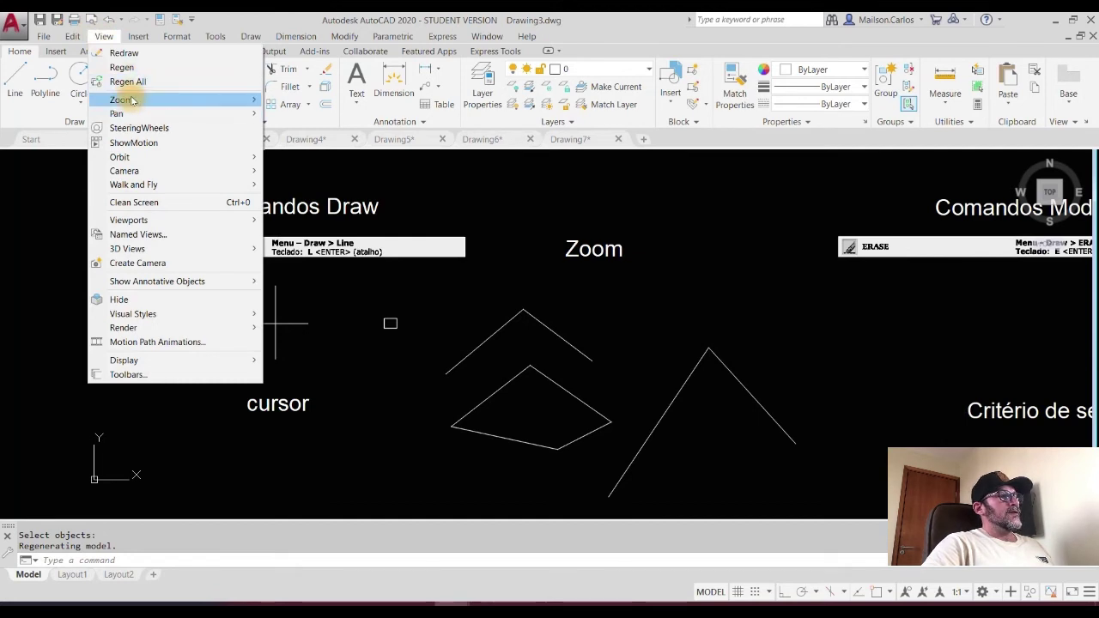
mouse_move(132, 101)
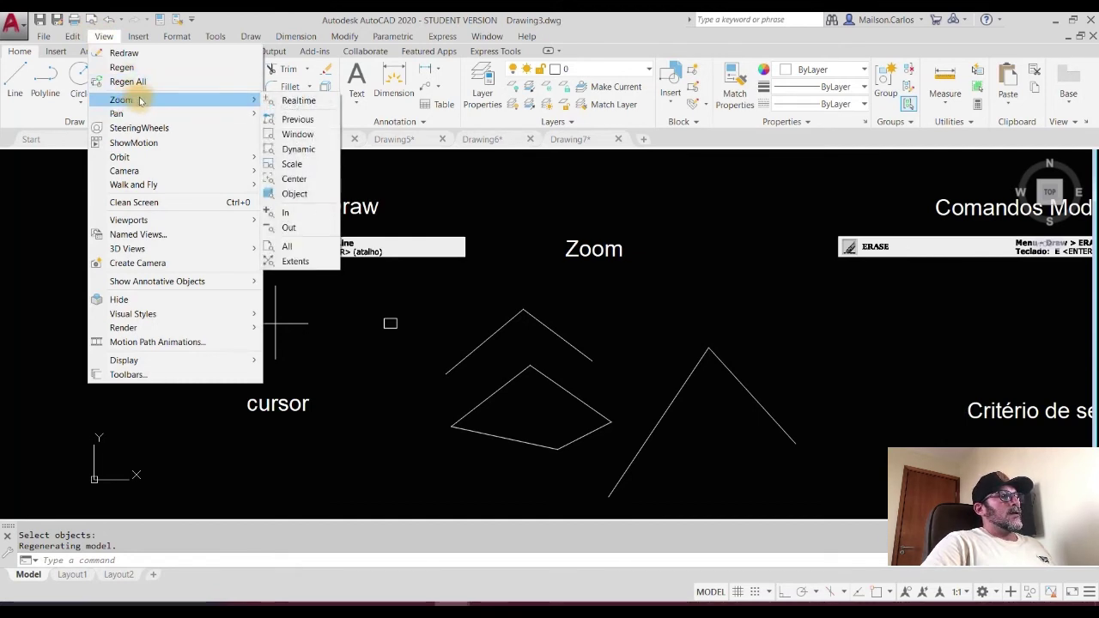
left_click(296, 262)
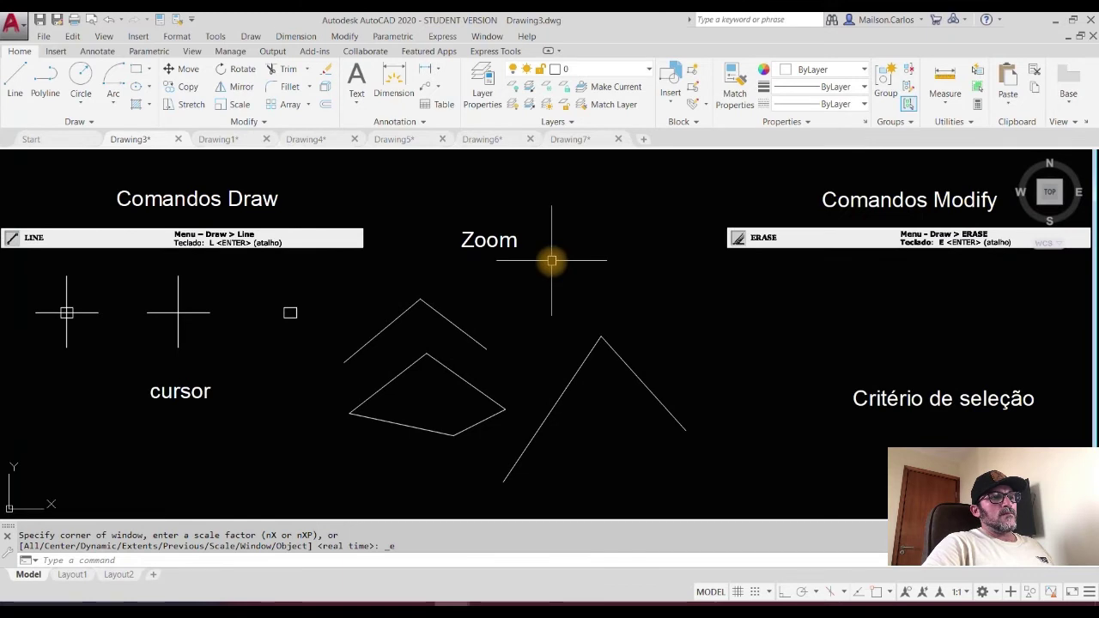
Step: Shrink the drawing and move it out of sight, and bring everything back with Zoom Extents
scroll(498, 292, "down", 10)
scroll(363, 331, "up", 1)
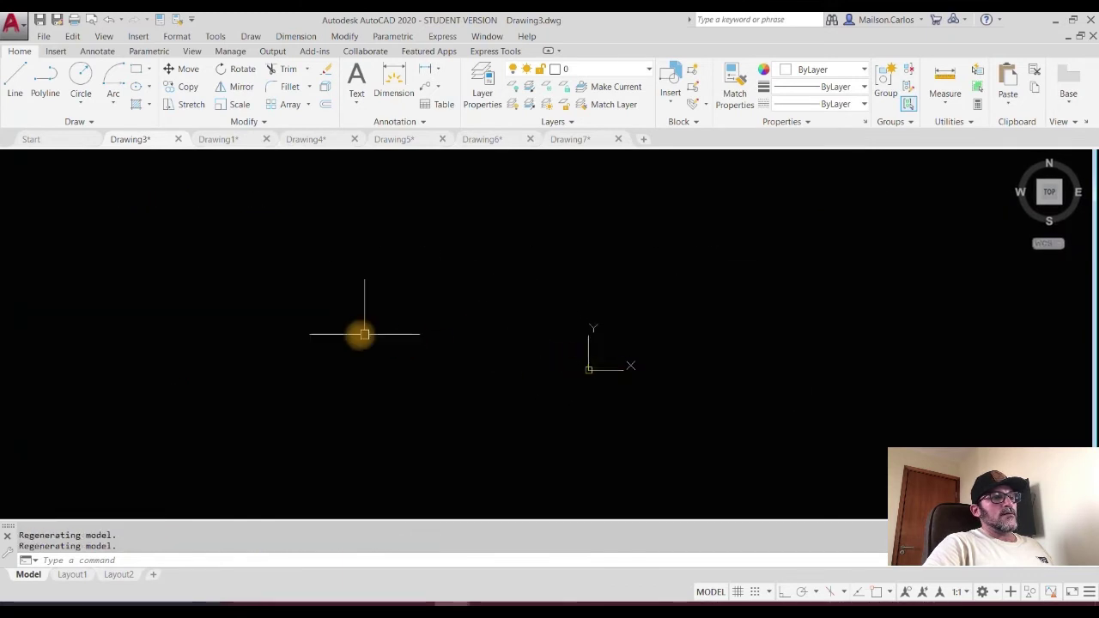
middle_click_drag(824, 296, 93, 375)
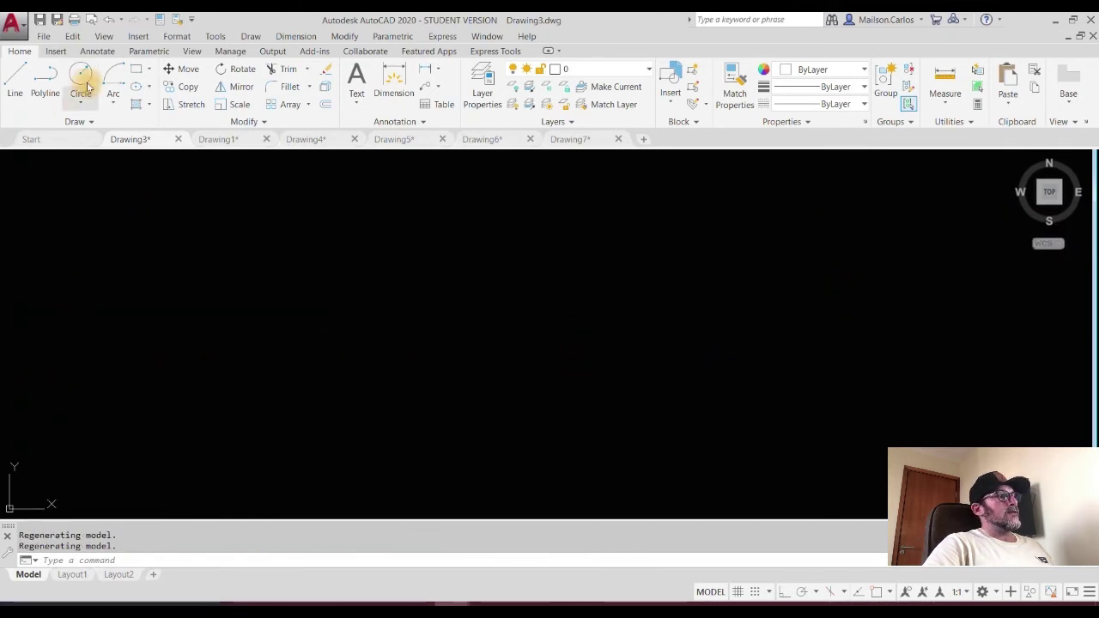
left_click(103, 36)
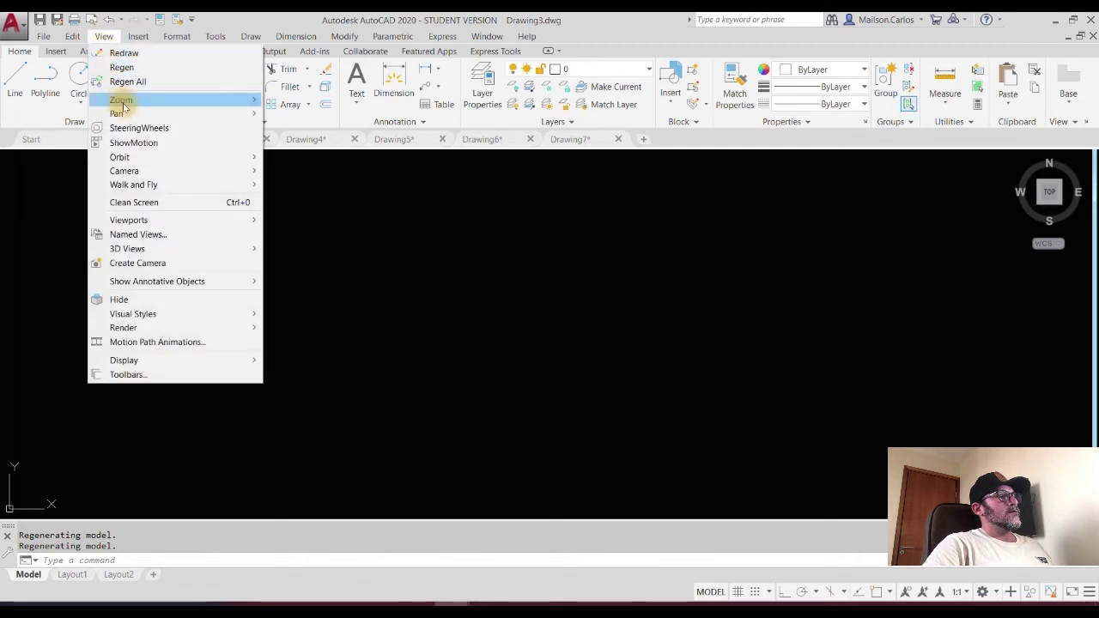
mouse_move(221, 100)
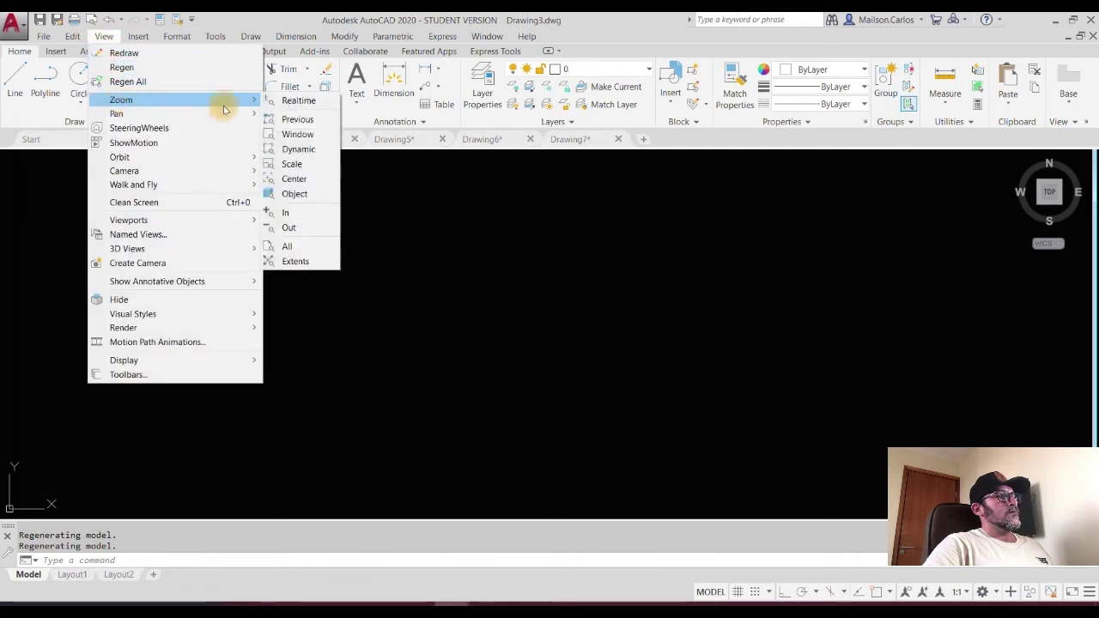
left_click(294, 262)
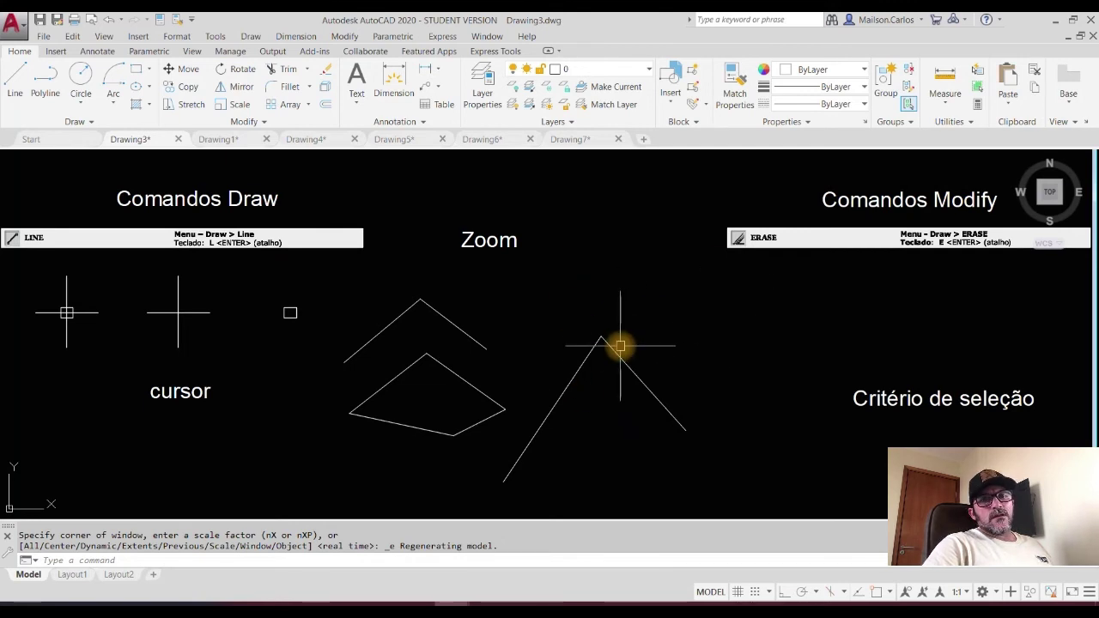
Step: Move the drawing out of view again and restore its extents directly with the mouse wheel
scroll(528, 339, "down", 6)
middle_click_drag(752, 303, 12, 400)
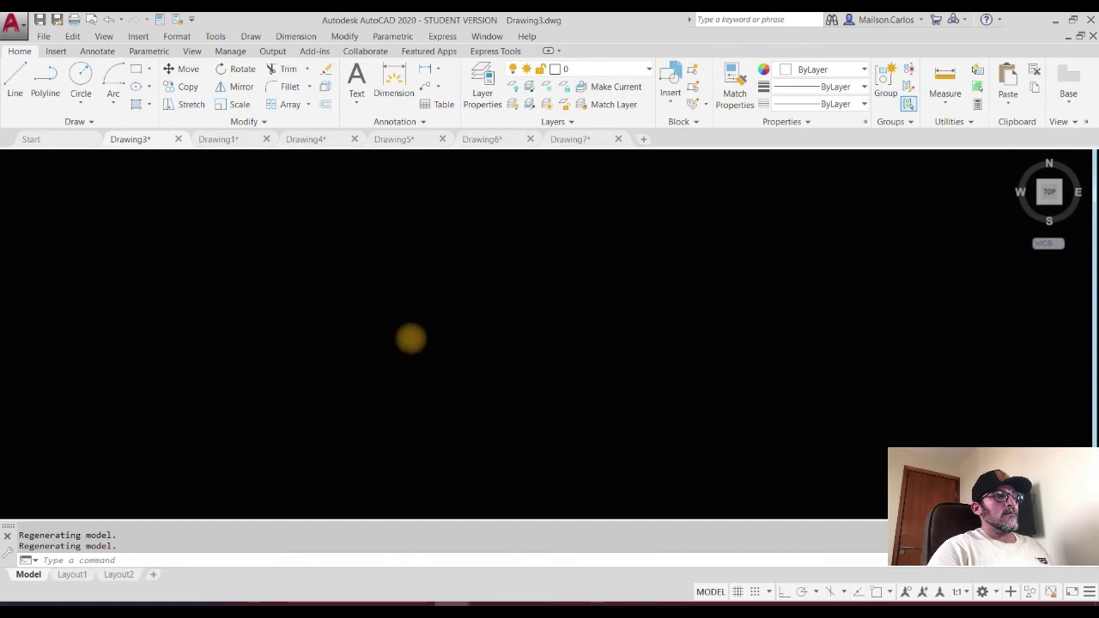
middle_click(410, 339)
middle_click(411, 339)
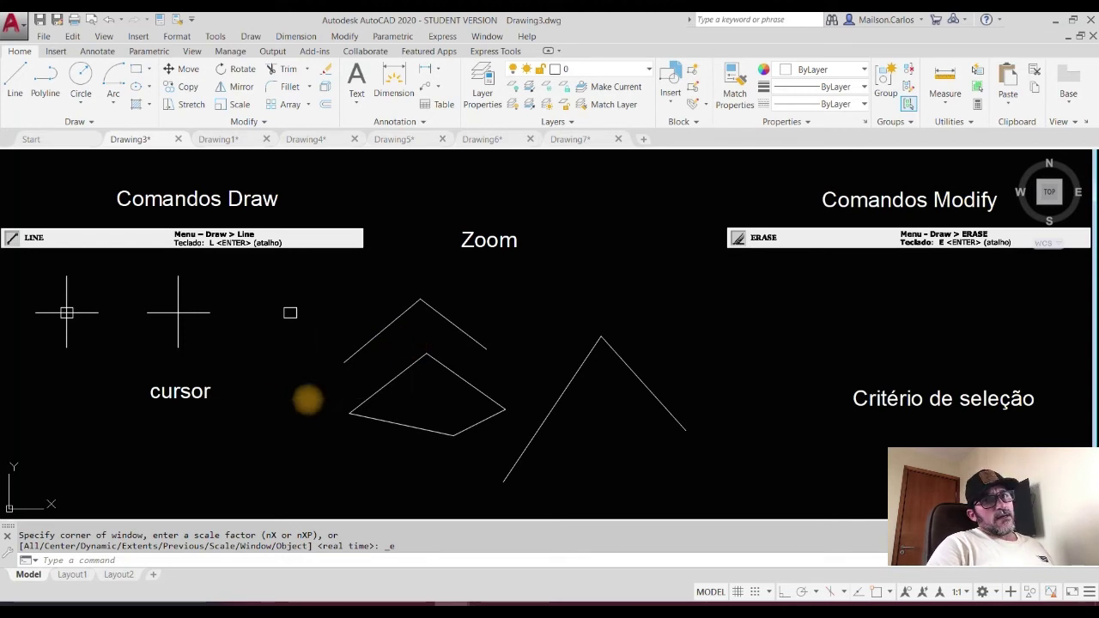
Step: Start ZOOM by its Z alias, fit the small square cursor symbol with Object, and return to the whole drawing with Extents
type("z")
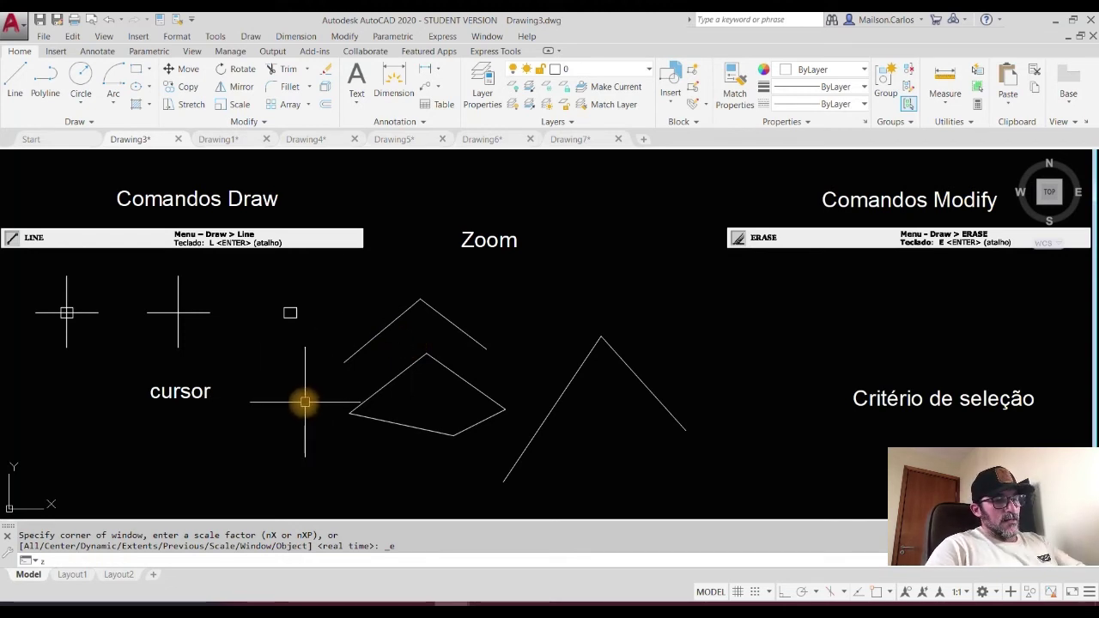
key("Return")
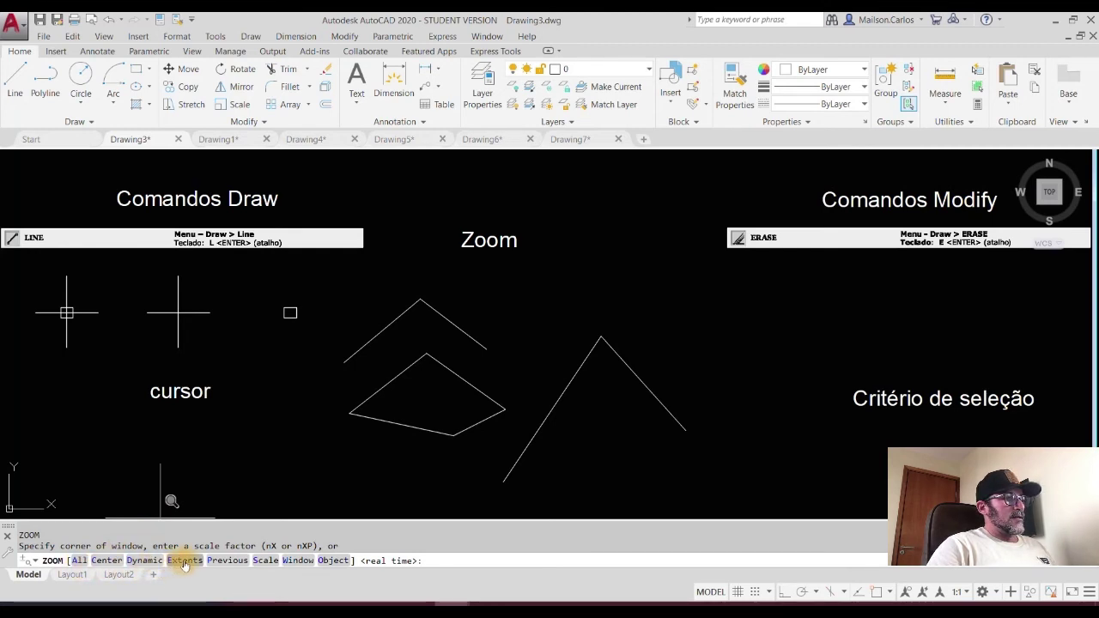
left_click(334, 563)
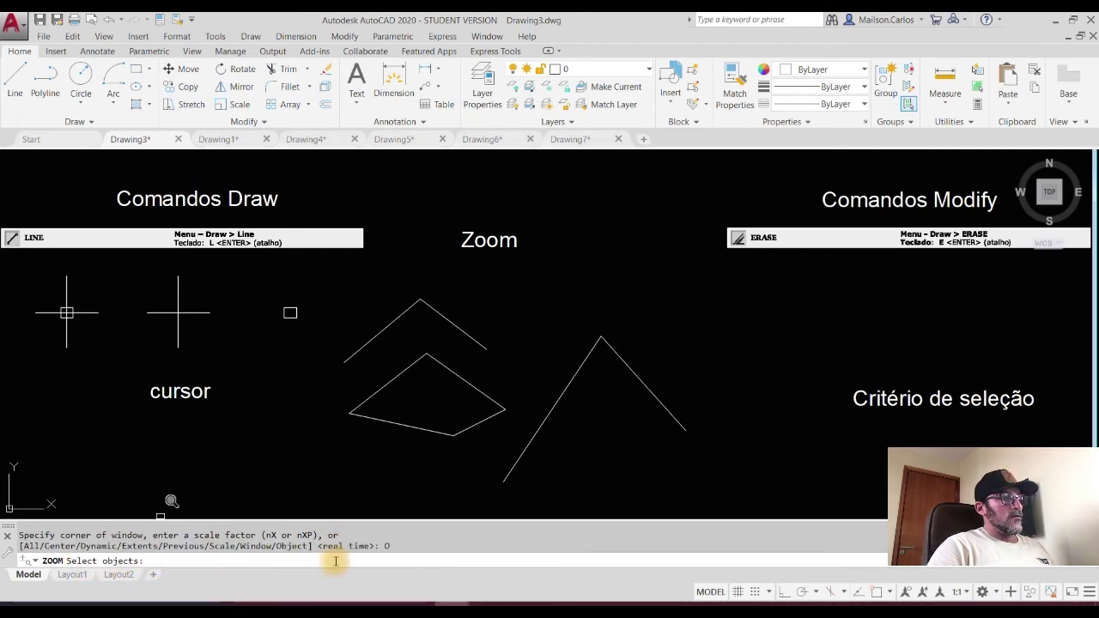
left_click(291, 312)
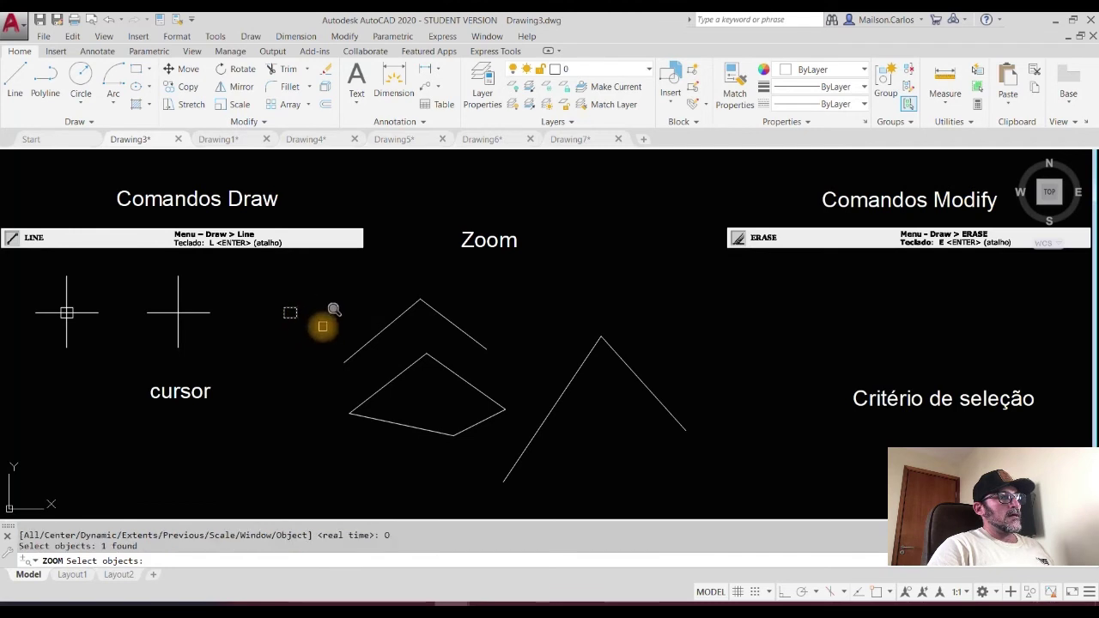
key("Return")
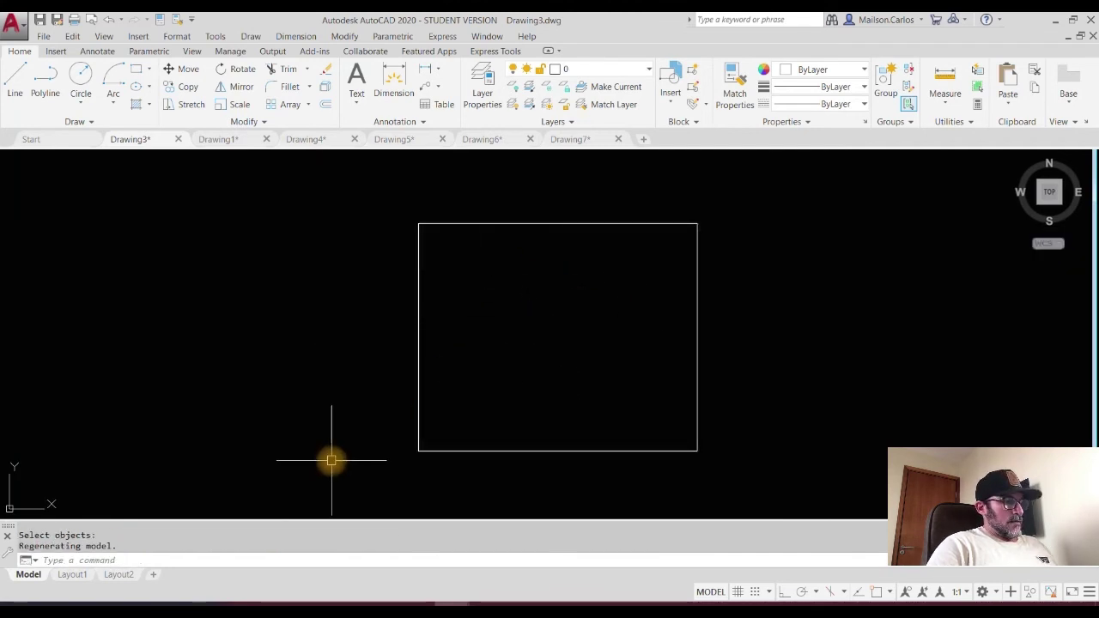
key("Return")
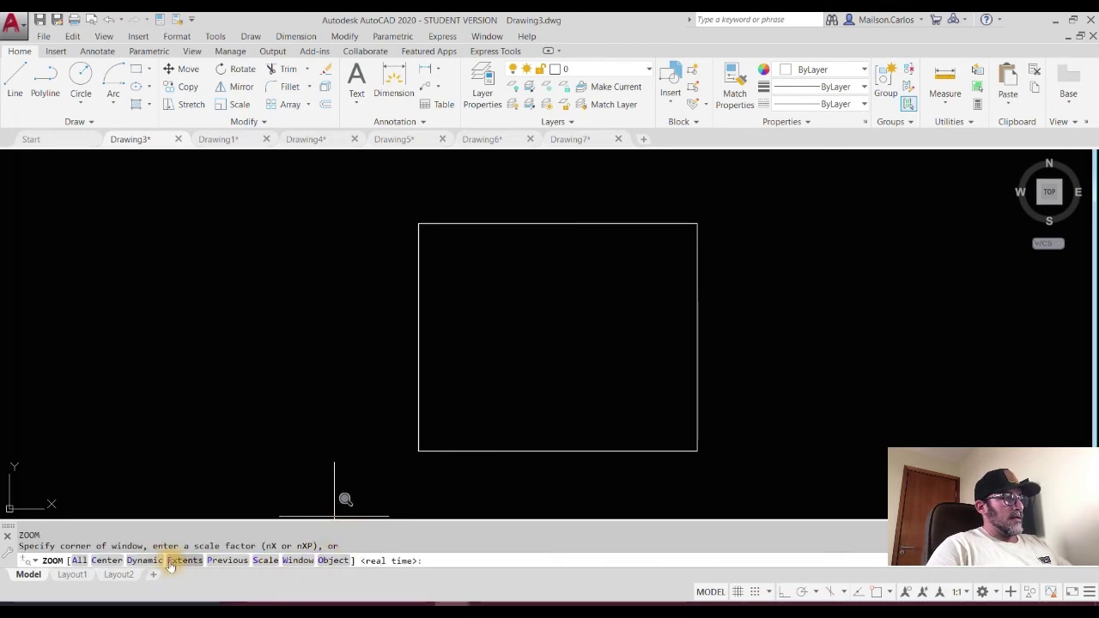
key("Return")
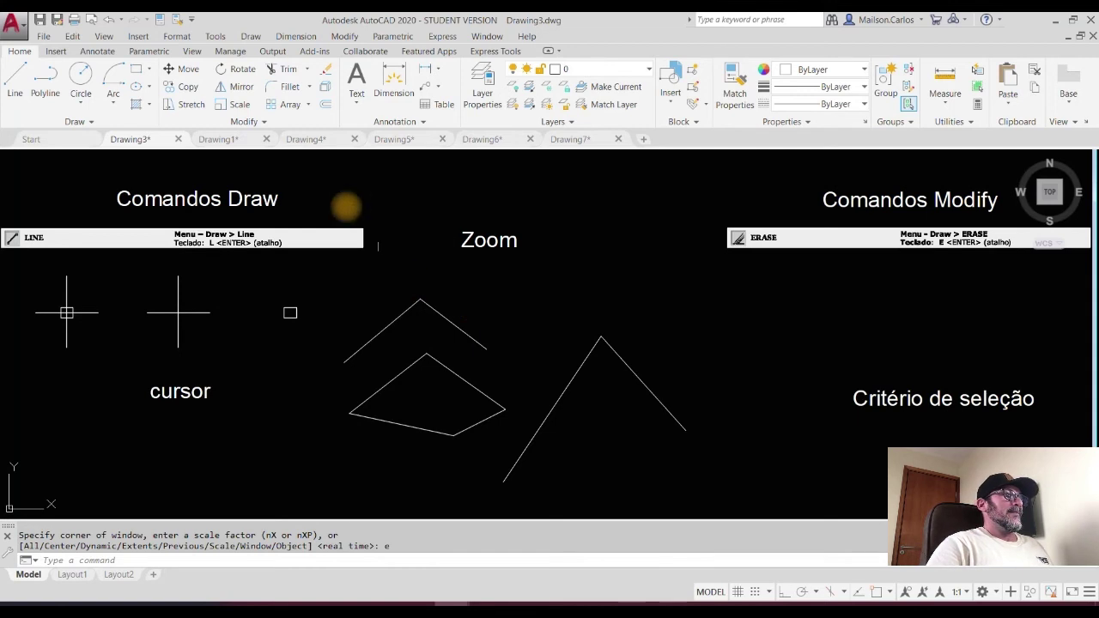
Step: Shift the view back and forth across the drawing with the Realtime option of Pan, and exit the command
left_click(103, 36)
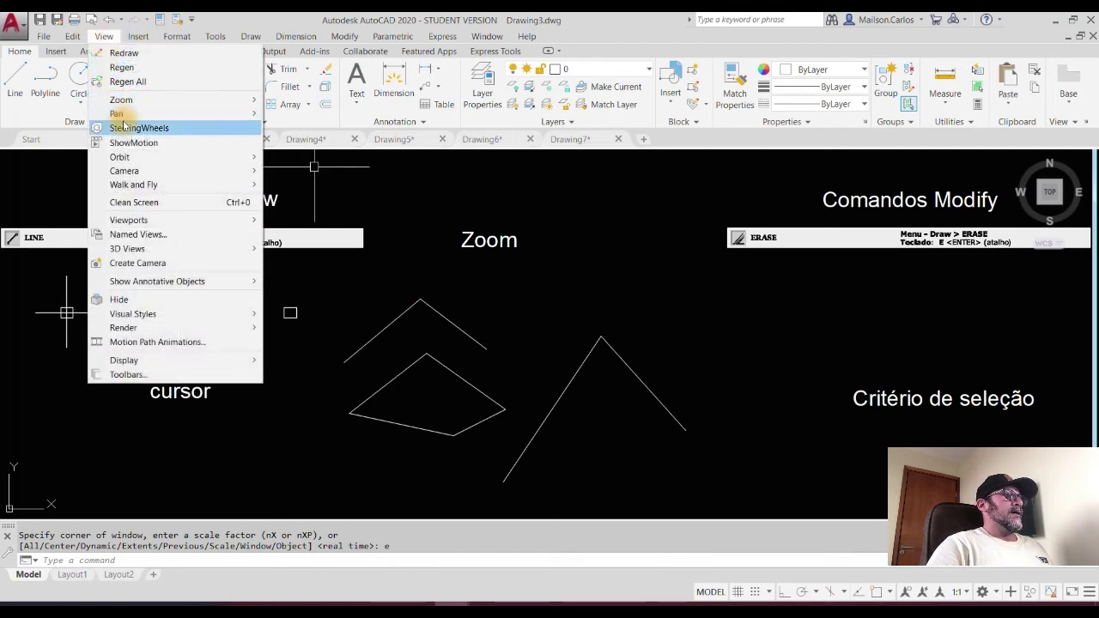
mouse_move(116, 115)
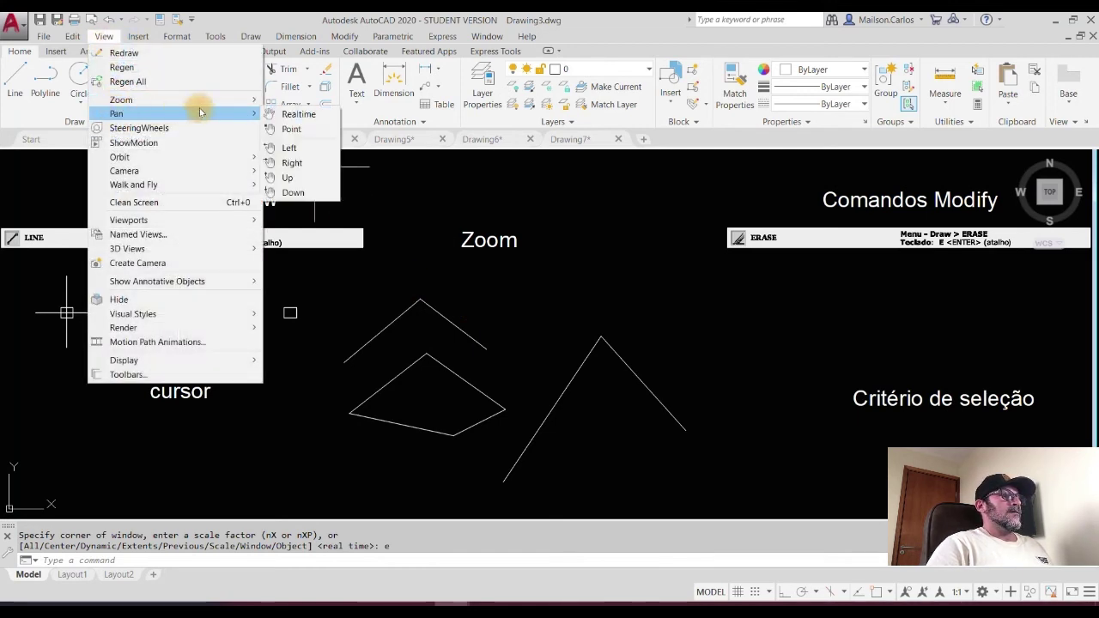
left_click(292, 115)
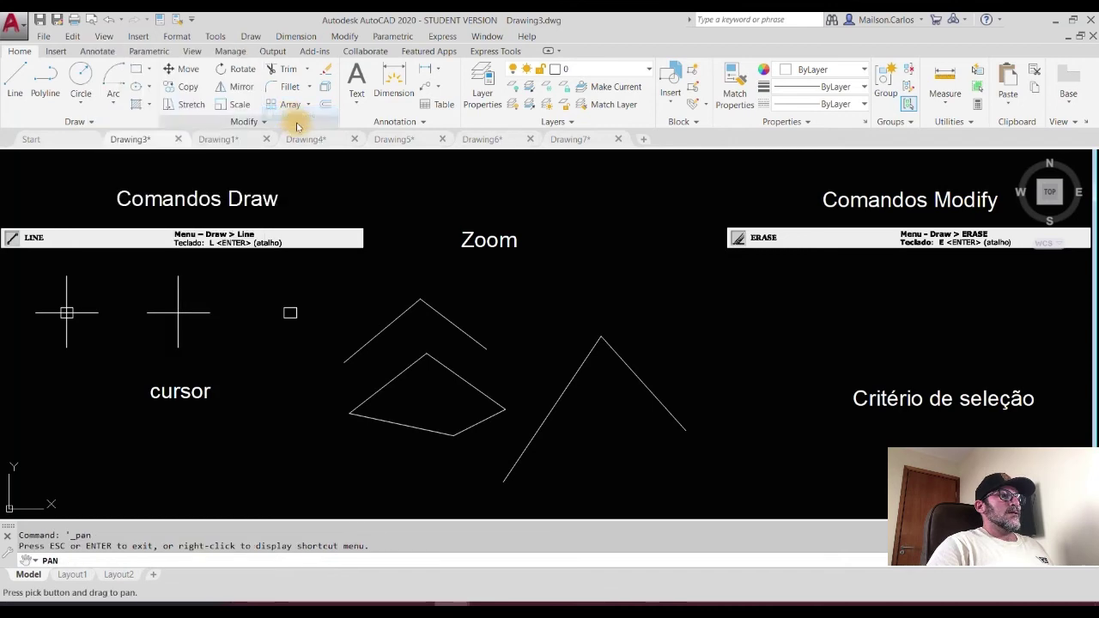
mouse_move(299, 286)
left_mouse_down()
mouse_move(752, 287)
mouse_move(177, 257)
mouse_move(123, 397)
mouse_move(438, 218)
mouse_move(167, 318)
left_mouse_up()
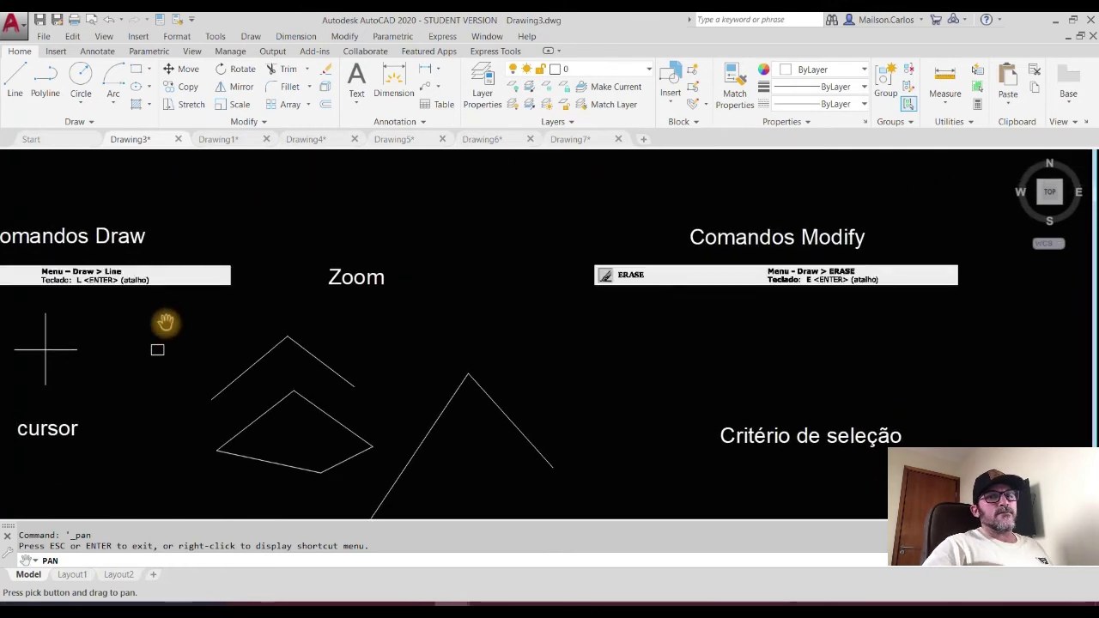
mouse_move(657, 372)
left_mouse_down()
mouse_move(518, 314)
mouse_move(837, 329)
left_mouse_up()
left_click_drag(699, 372, 473, 385)
right_click(461, 279)
left_click(502, 285)
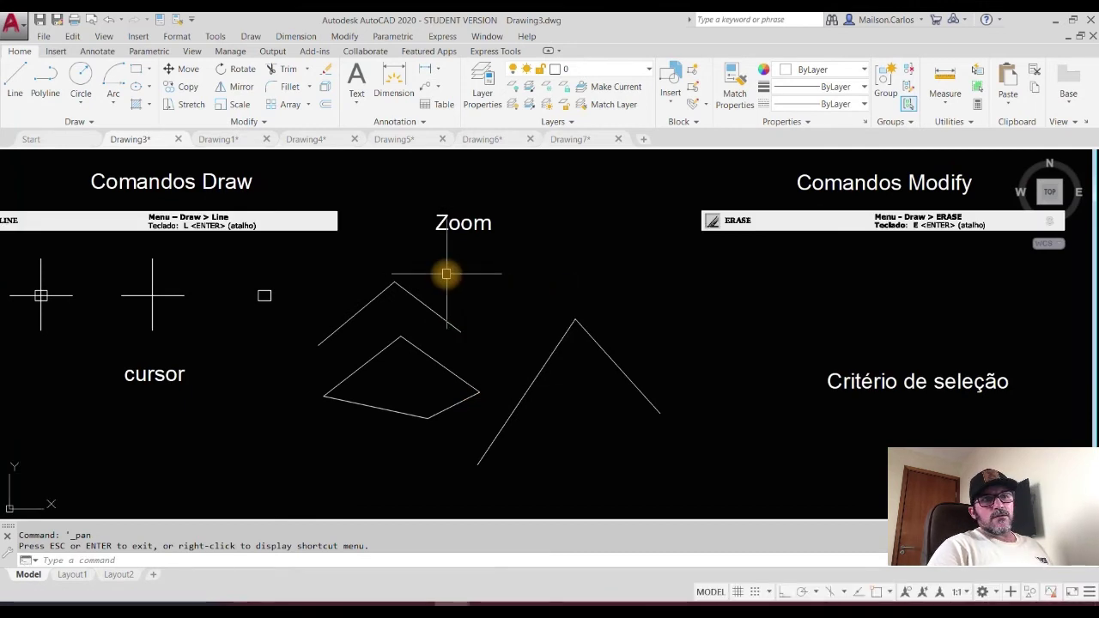
Step: Pan and zoom around the drawing directly with the mouse wheel, ending between the "Zoom" and "Critério de seleção" texts
mouse_move(446, 273)
left_mouse_down()
mouse_move(716, 284)
mouse_move(323, 287)
mouse_move(549, 284)
mouse_move(574, 297)
mouse_move(412, 296)
left_mouse_up()
key("Escape")
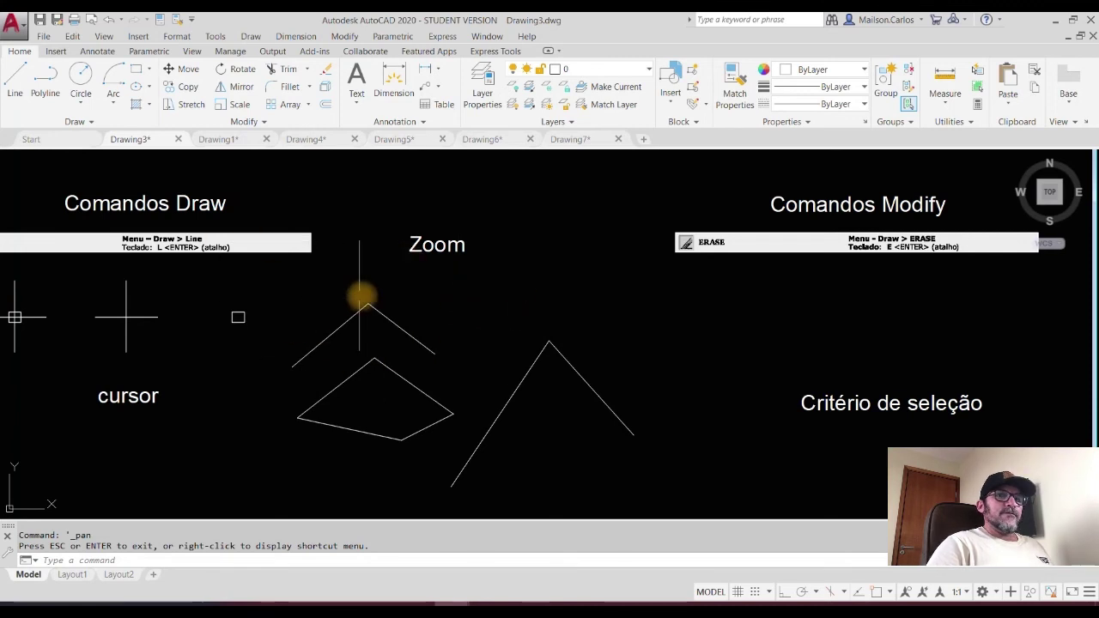
scroll(375, 304, "down", 3)
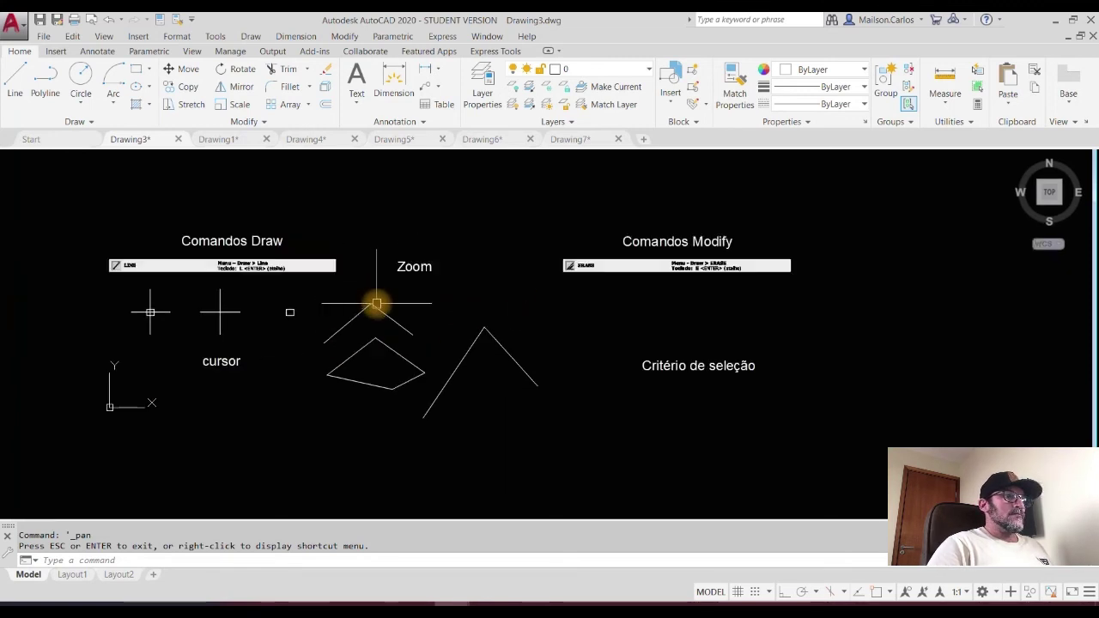
left_click_drag(493, 301, 370, 306)
key("Escape")
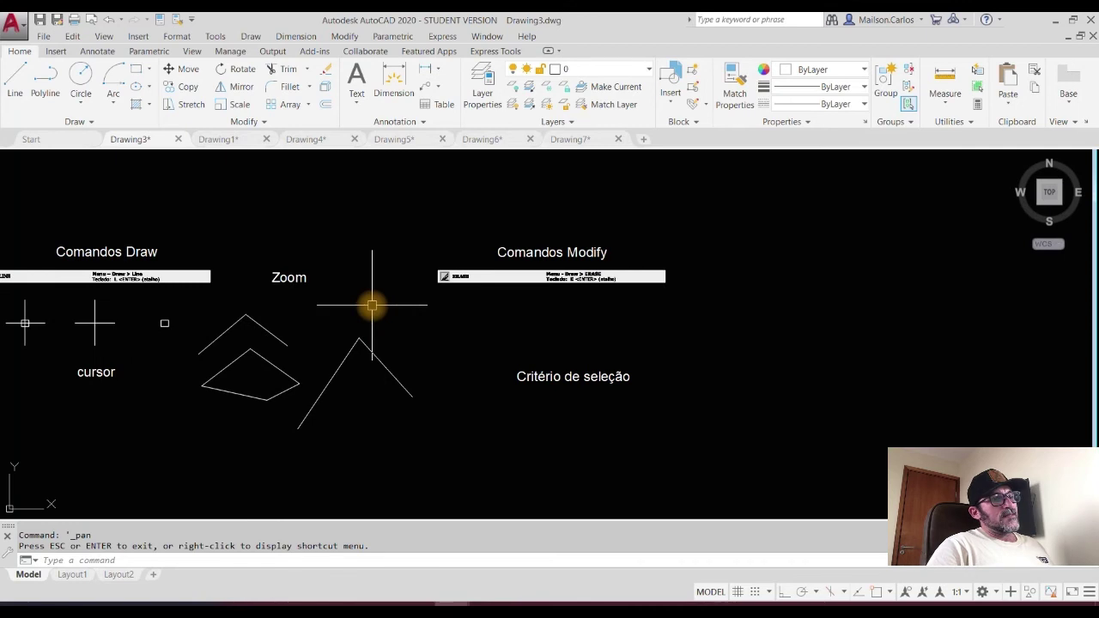
mouse_move(346, 326)
middle_mouse_down()
mouse_move(500, 324)
mouse_move(482, 324)
middle_mouse_up()
scroll(446, 325, "up", 3)
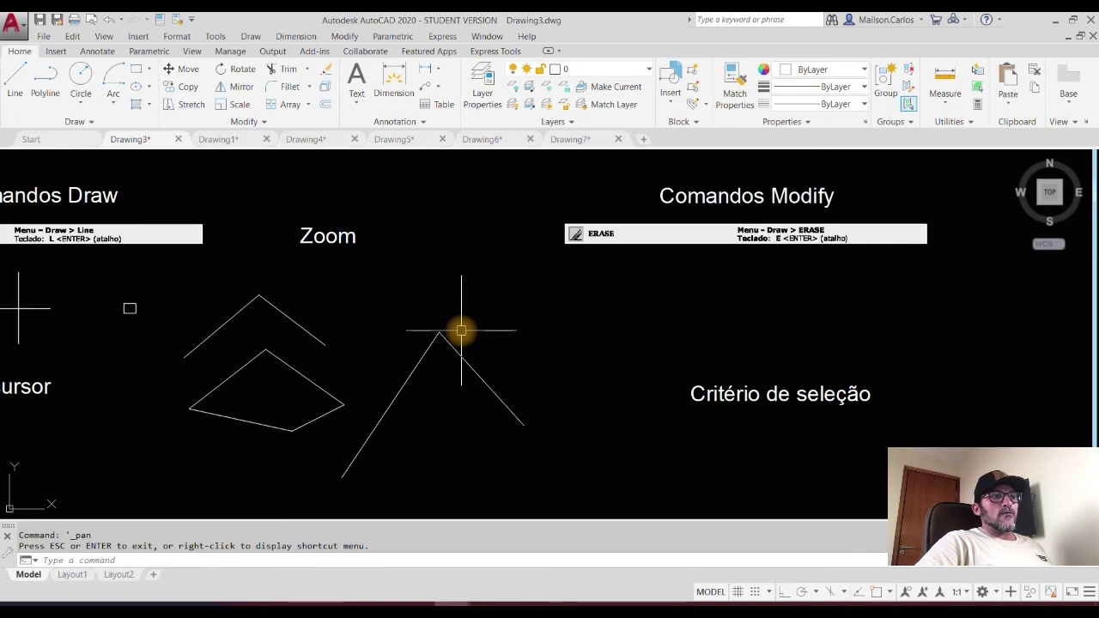
Step: Erase the descending right-hand line of the large inverted V beside the four-sided shape
left_click(326, 75)
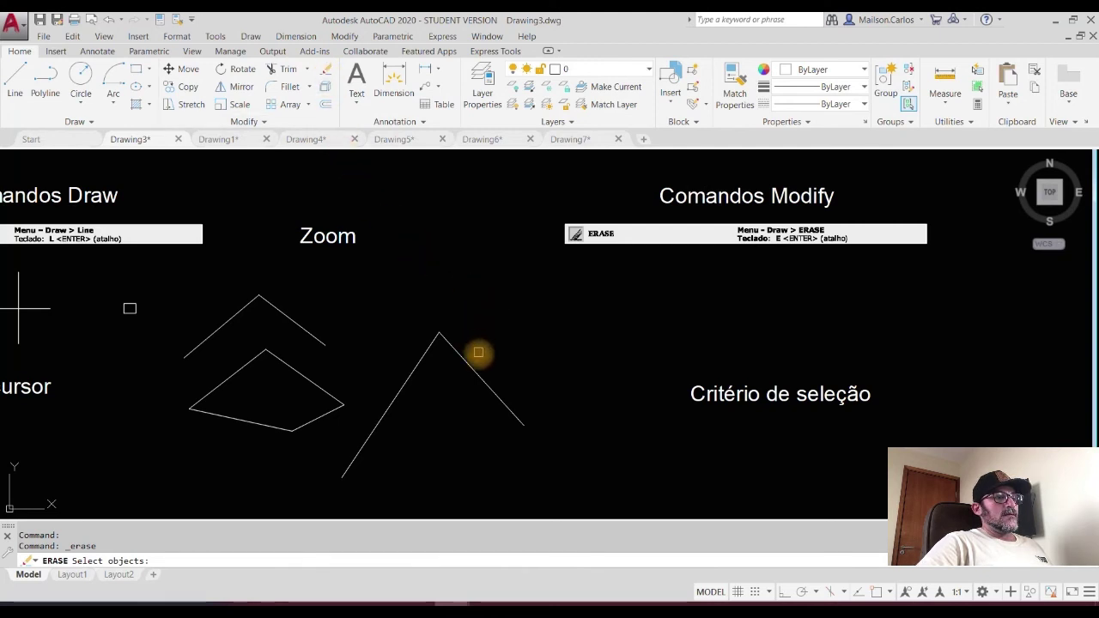
left_click(481, 376)
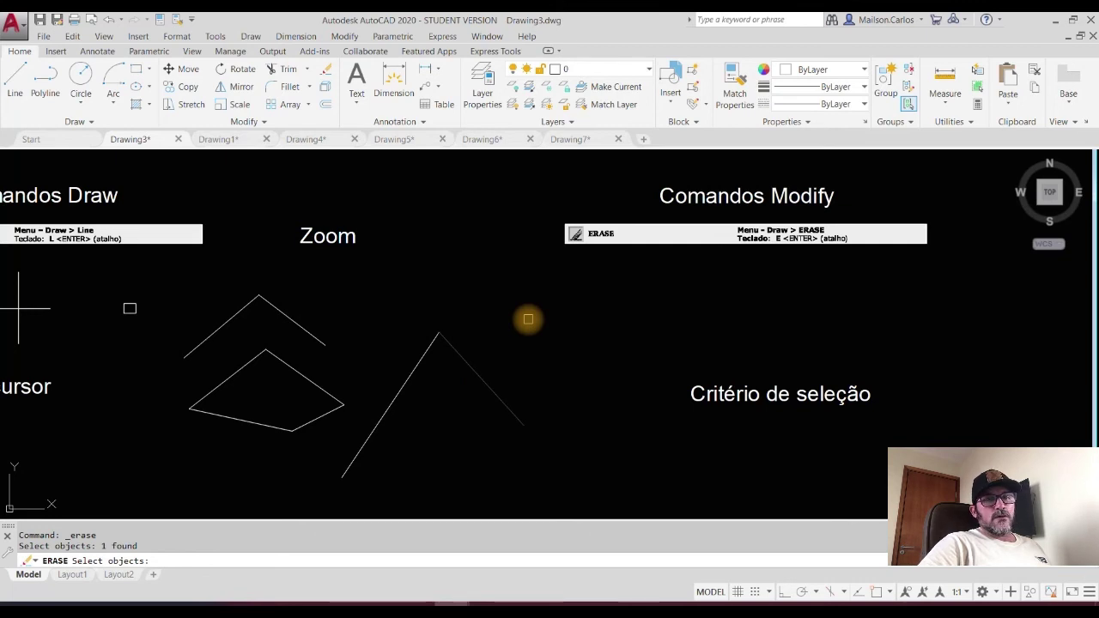
key("Return")
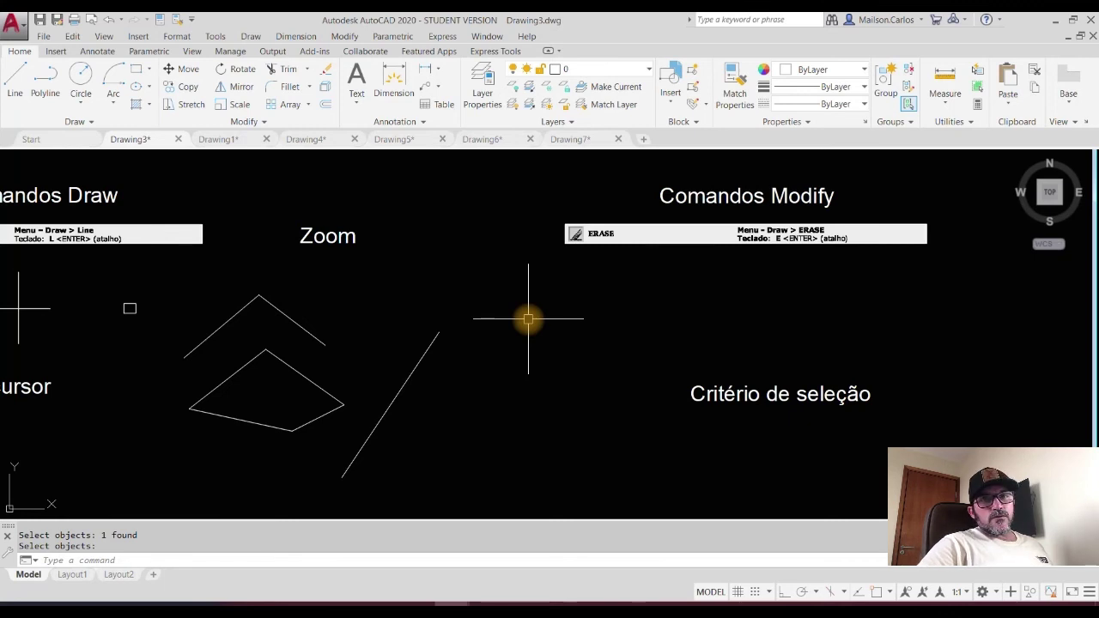
Step: Erase the remaining line of the large inverted V and, with the ERASE command, the descending line of the small inverted V
left_click(426, 351)
key("Delete")
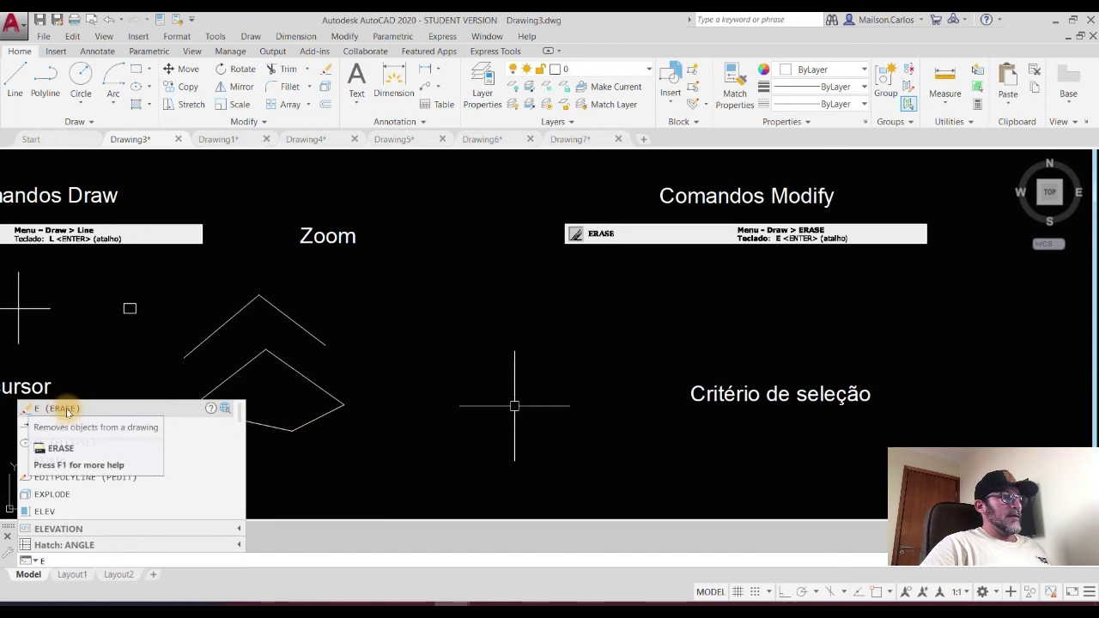
left_click(87, 411)
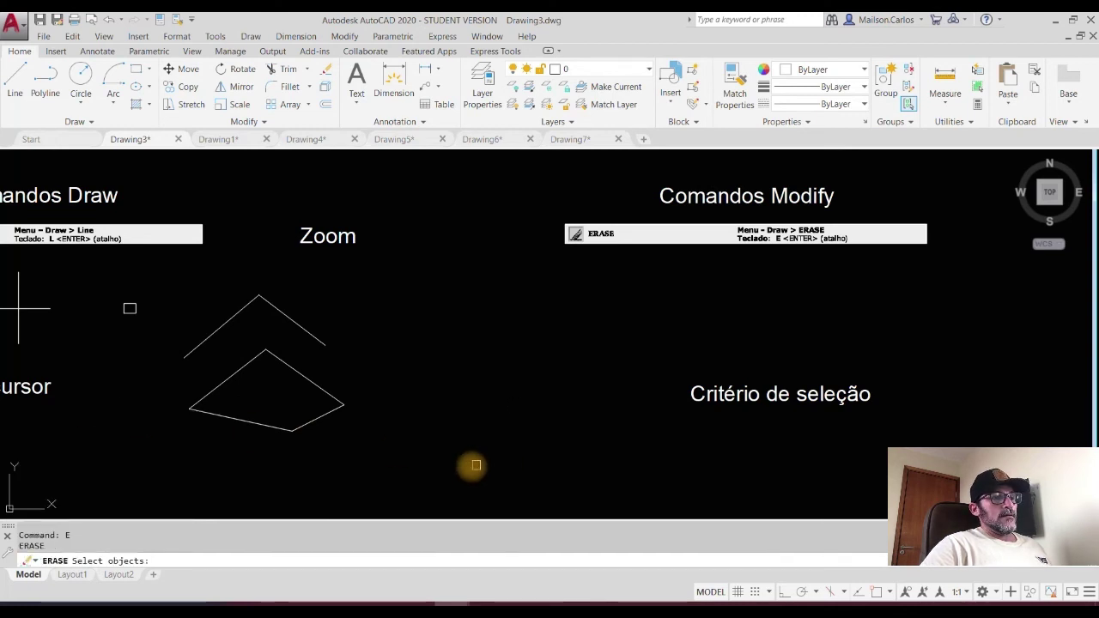
left_click(313, 340)
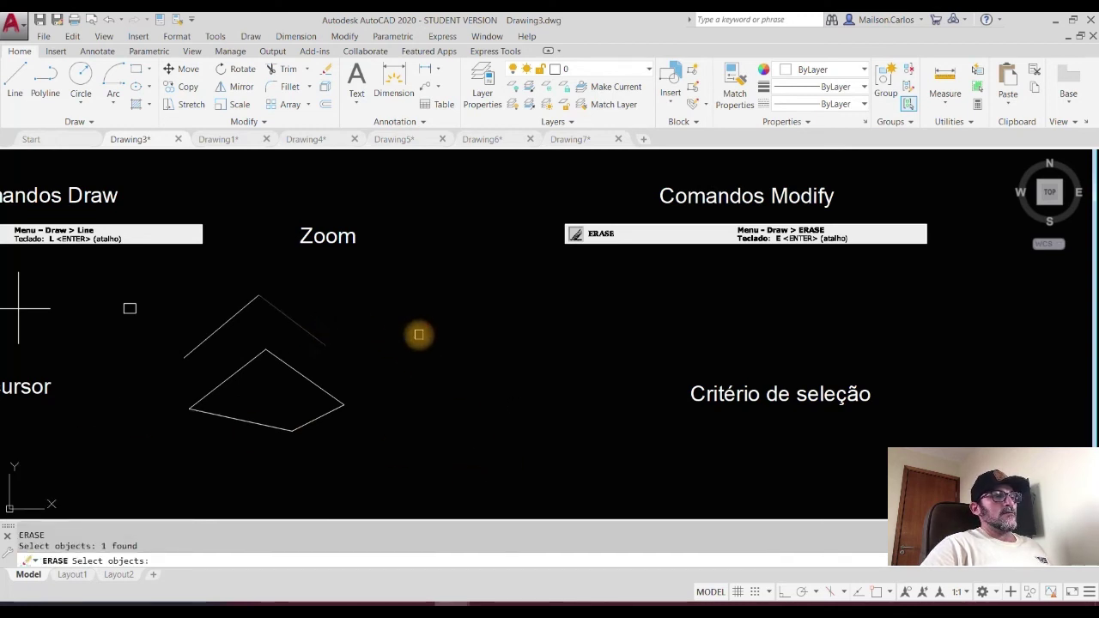
key("Return")
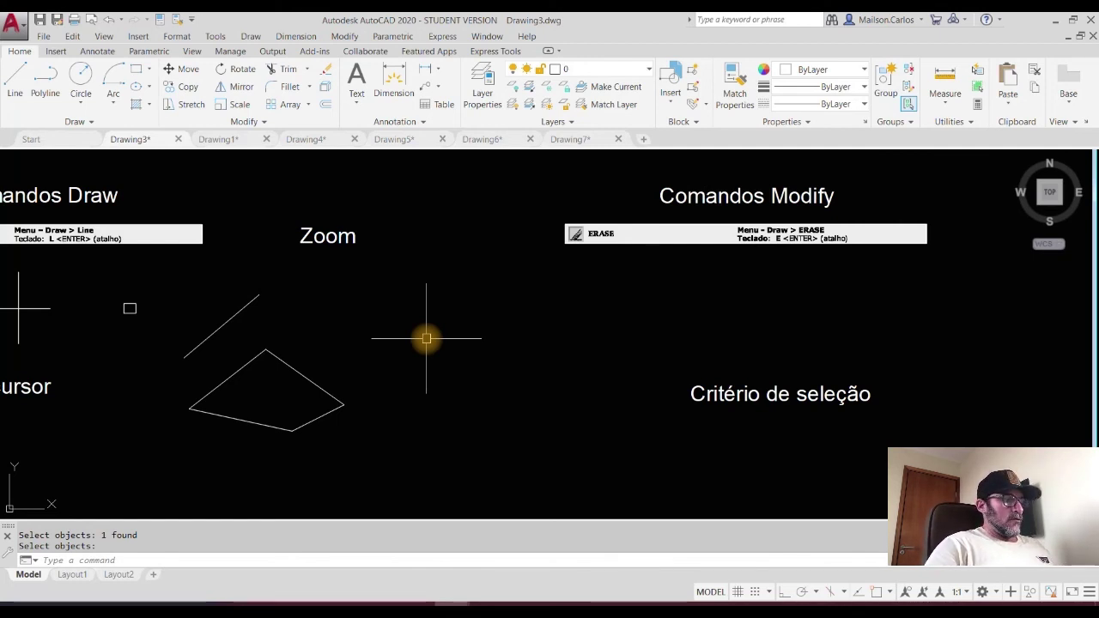
Step: Undo the group of line erasures with the U command
type("u")
key("Return")
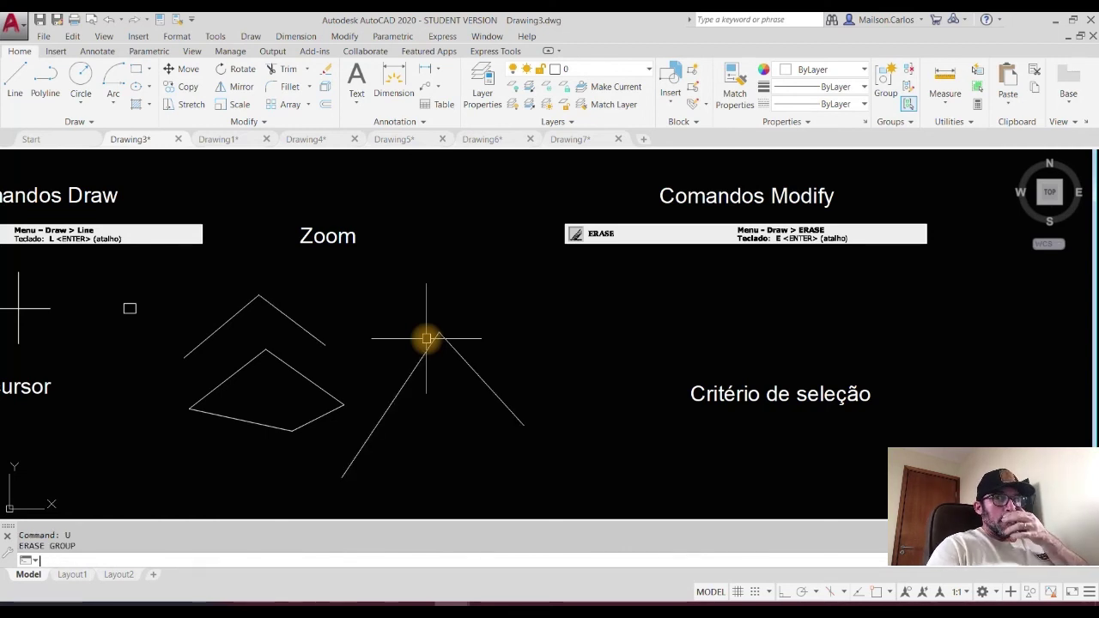
mouse_move(400, 351)
middle_mouse_down()
mouse_move(424, 352)
mouse_move(420, 334)
middle_mouse_up()
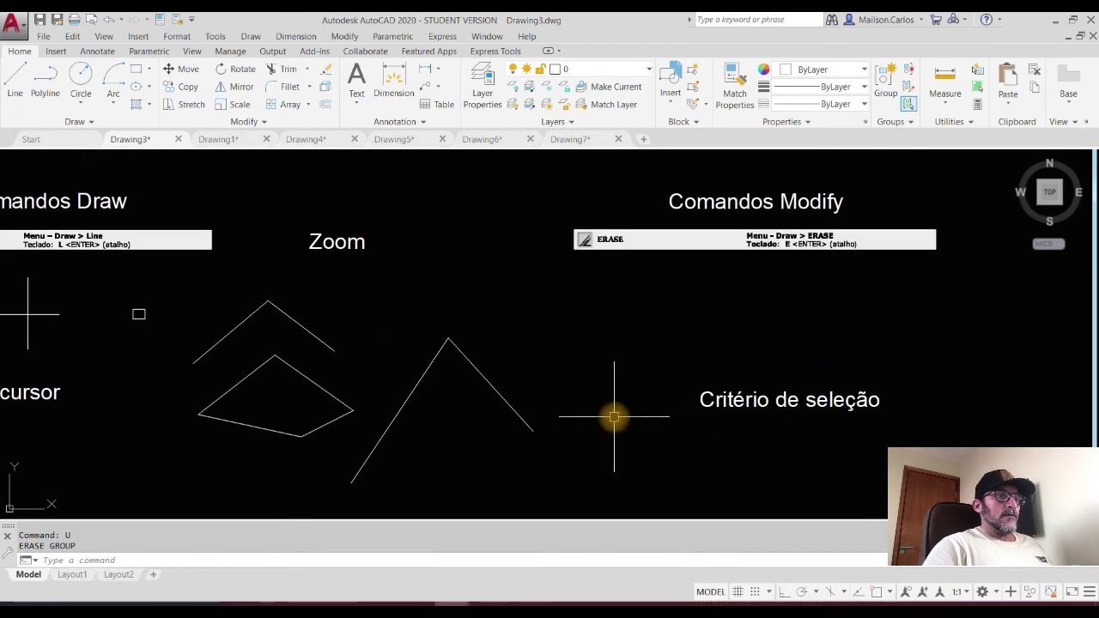
Step: Select both lines of the large inverted V without an active command and clear the selection
mouse_move(545, 410)
middle_mouse_down()
mouse_move(557, 343)
mouse_move(555, 358)
mouse_move(566, 355)
middle_mouse_up()
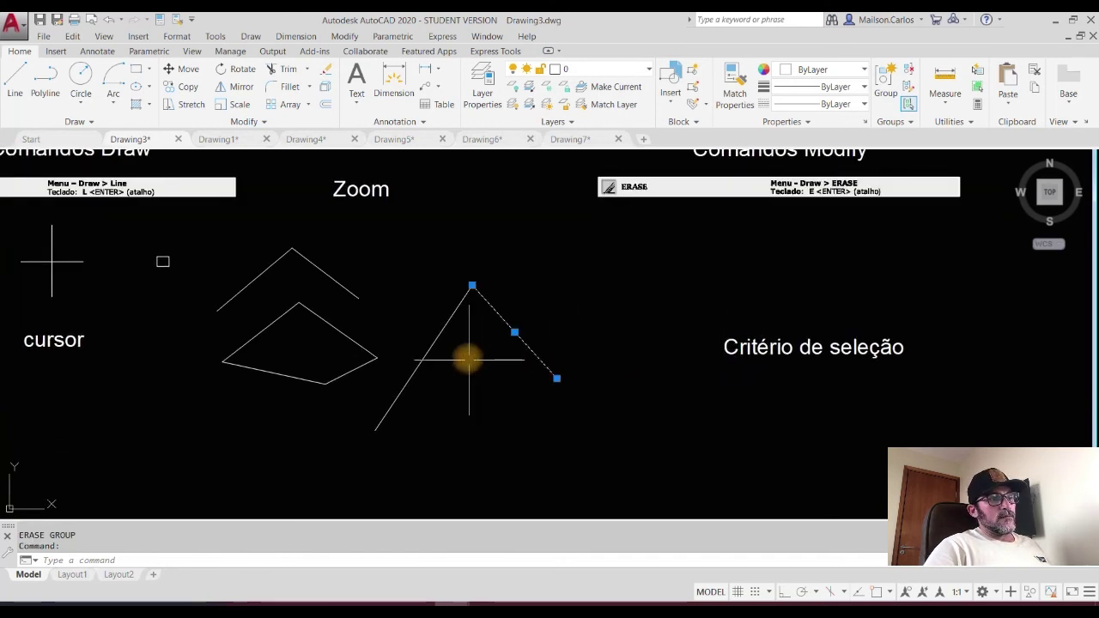
left_click(429, 350)
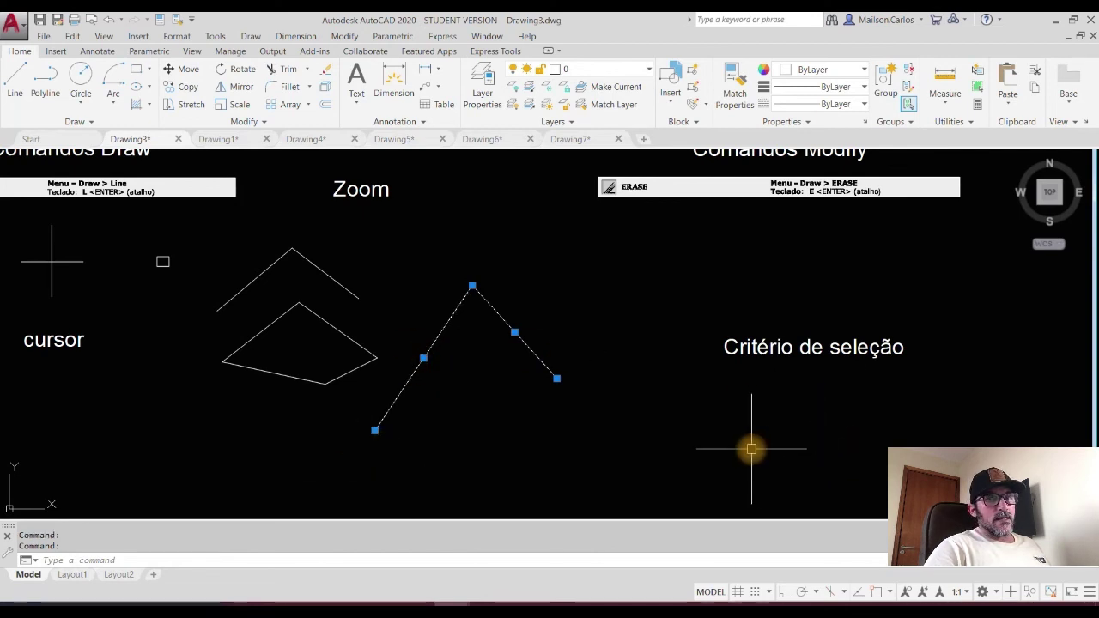
key("Escape")
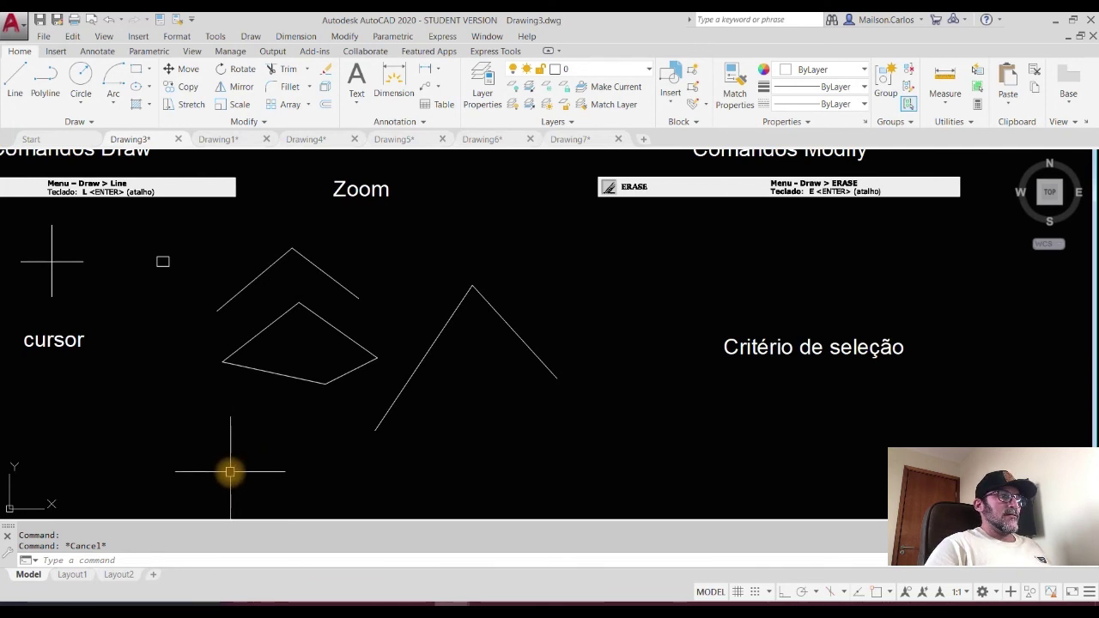
Step: Start ERASE, try a left-to-right window selection over most of the four-sided shape, and cancel the command
left_click(325, 70)
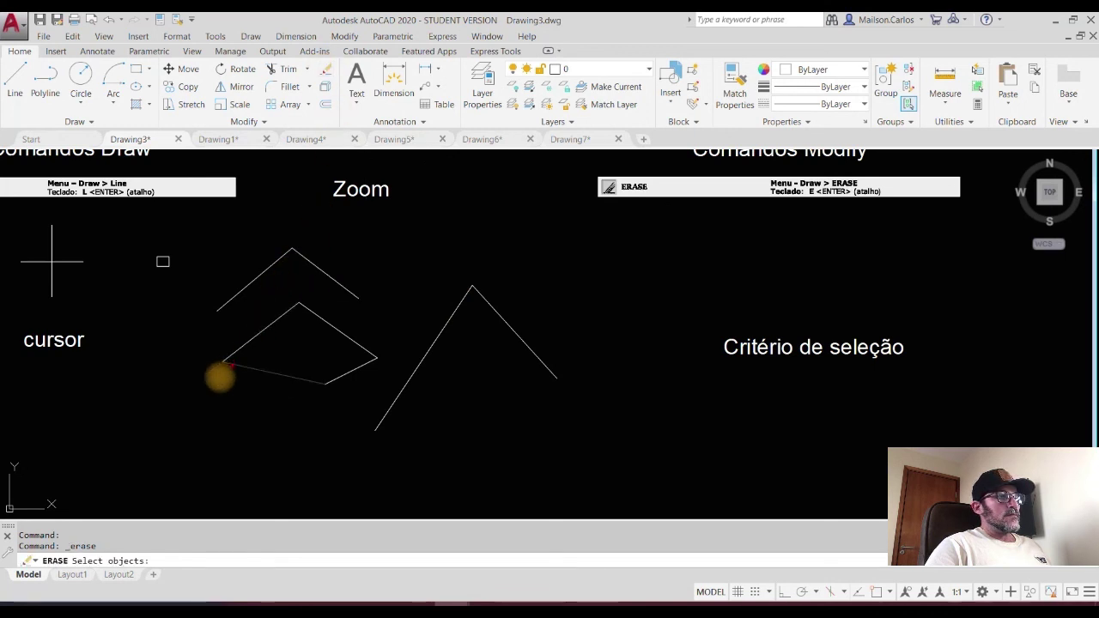
left_click(146, 447)
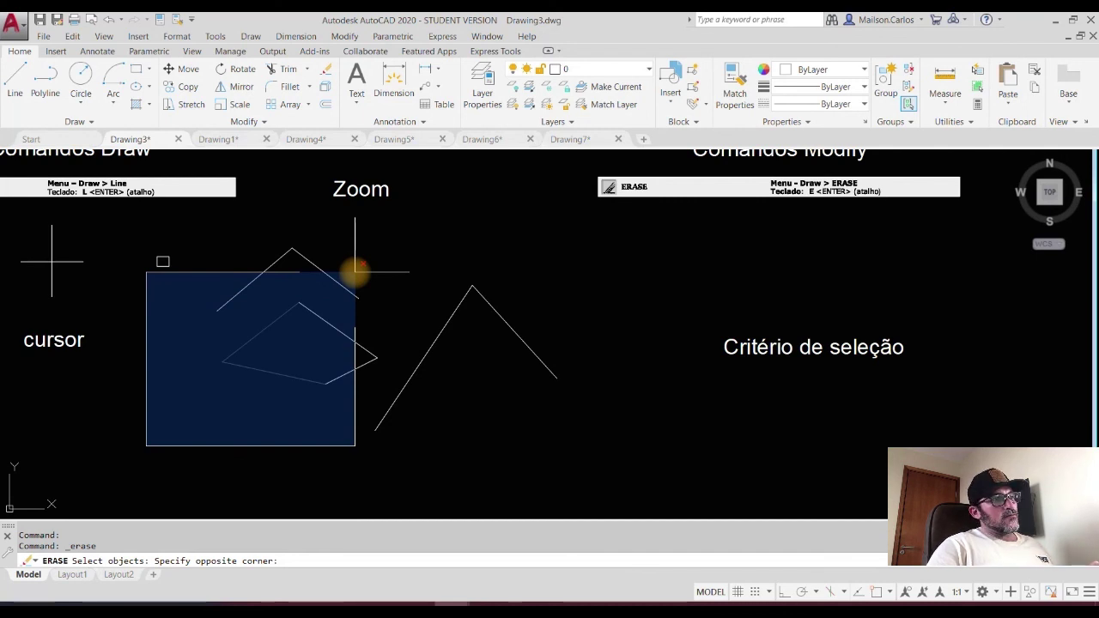
left_click(355, 271)
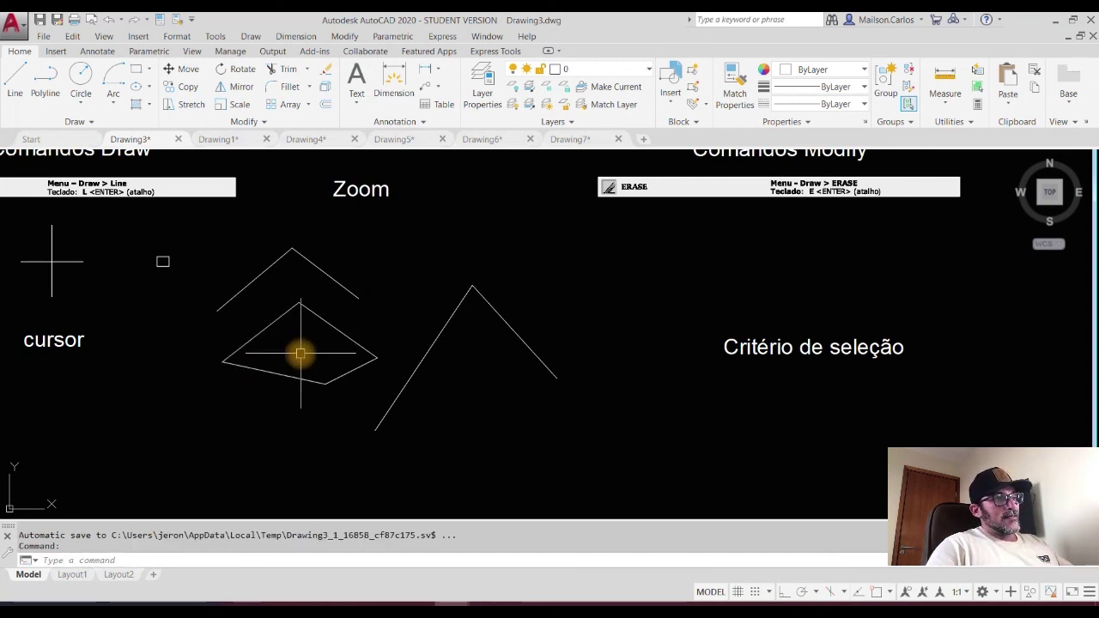
key("Escape")
Step: Repeat ERASE with a right-to-left crossing selection over the large inverted V and the right-hand parts of the four-sided shape and small inverted V
key("Return")
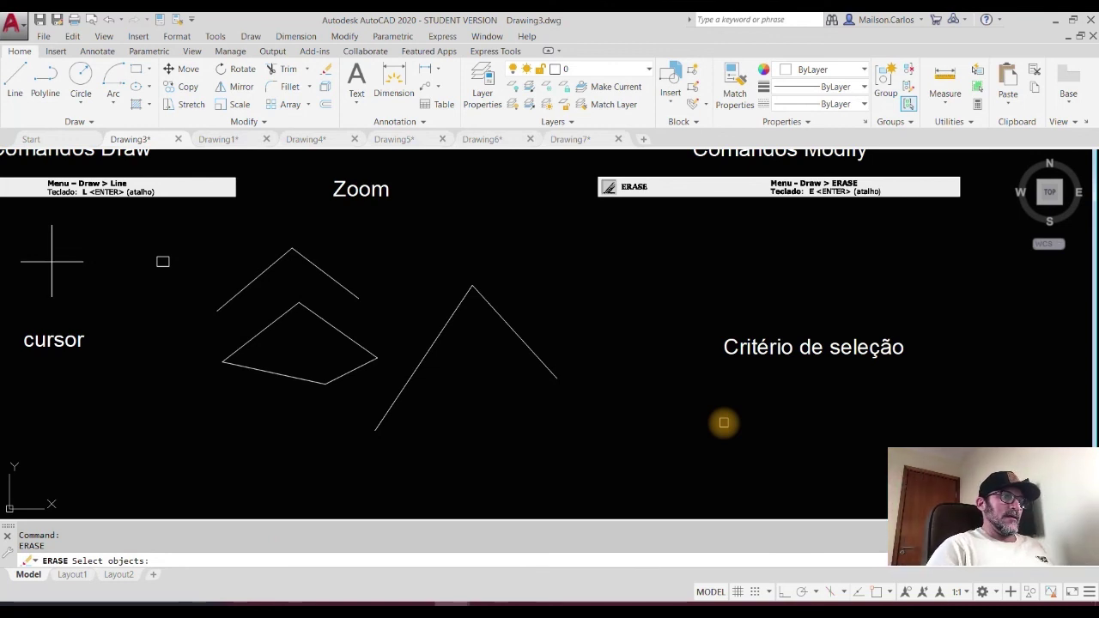
left_click(682, 436)
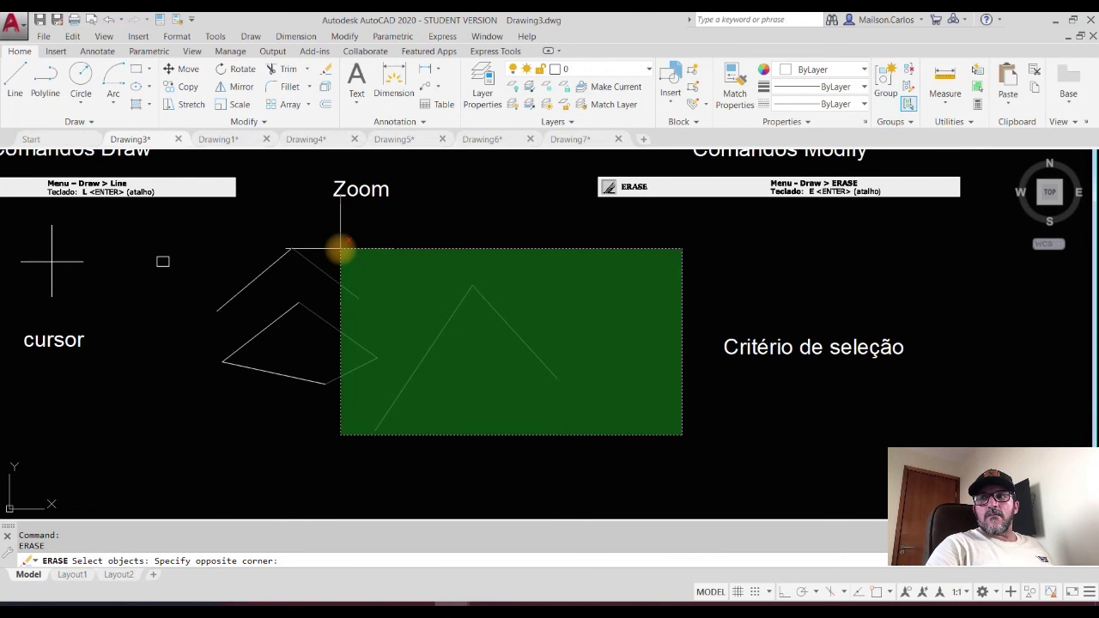
left_click(340, 248)
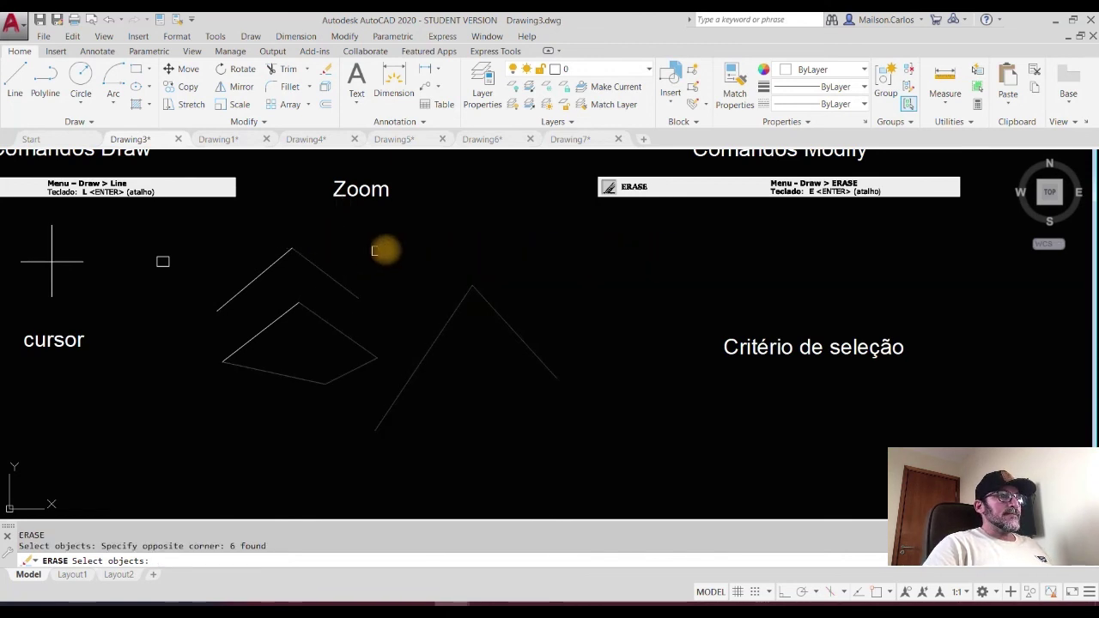
key("Return")
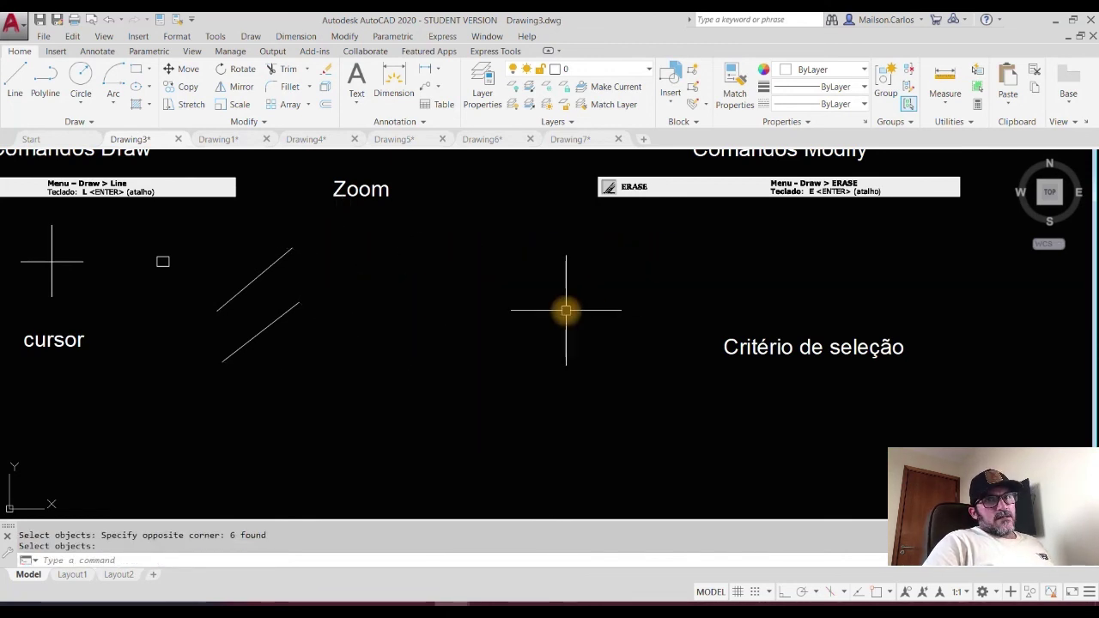
mouse_move(507, 344)
middle_mouse_down()
mouse_move(581, 356)
mouse_move(606, 395)
middle_mouse_up()
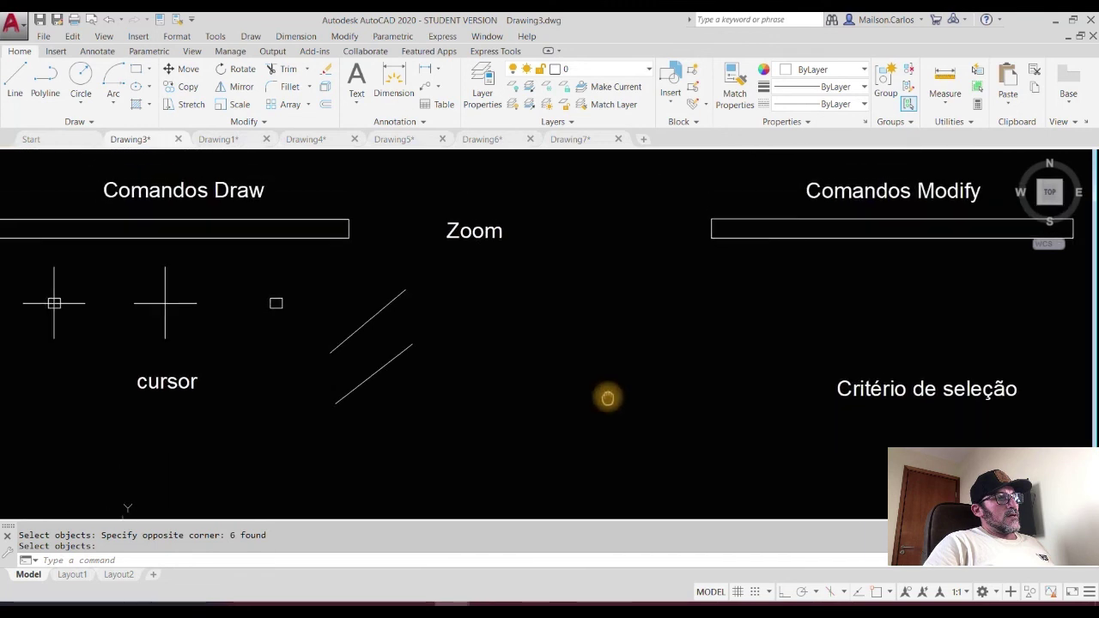
scroll(482, 349, "down", 2)
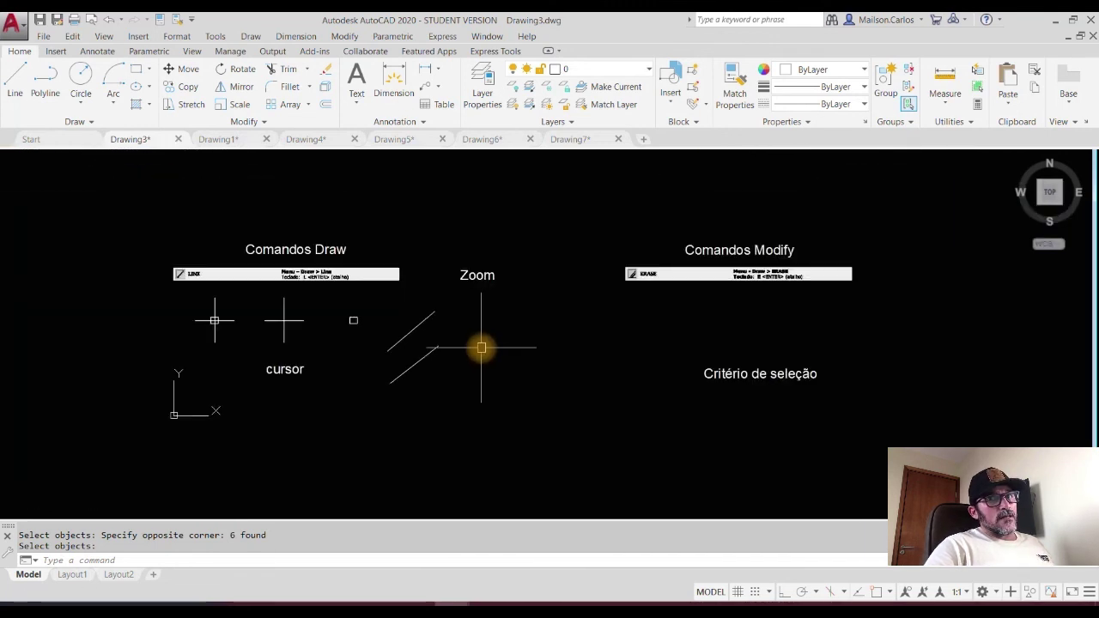